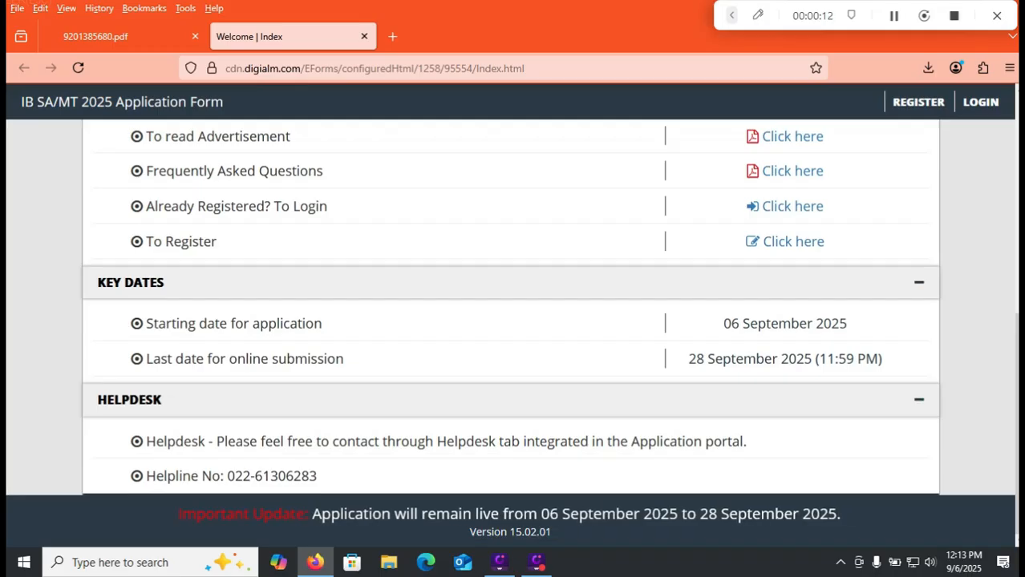
Mark the application start date and last submission date with the pen, and draw a box around the registration link.
left_click(757, 15)
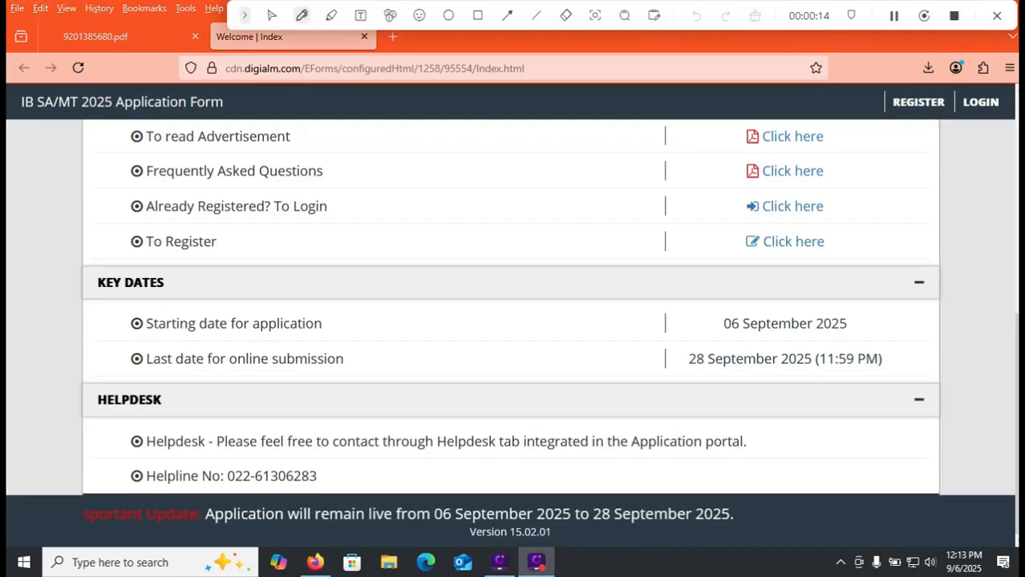
left_click_drag(864, 321, 918, 305)
left_click_drag(707, 372, 801, 374)
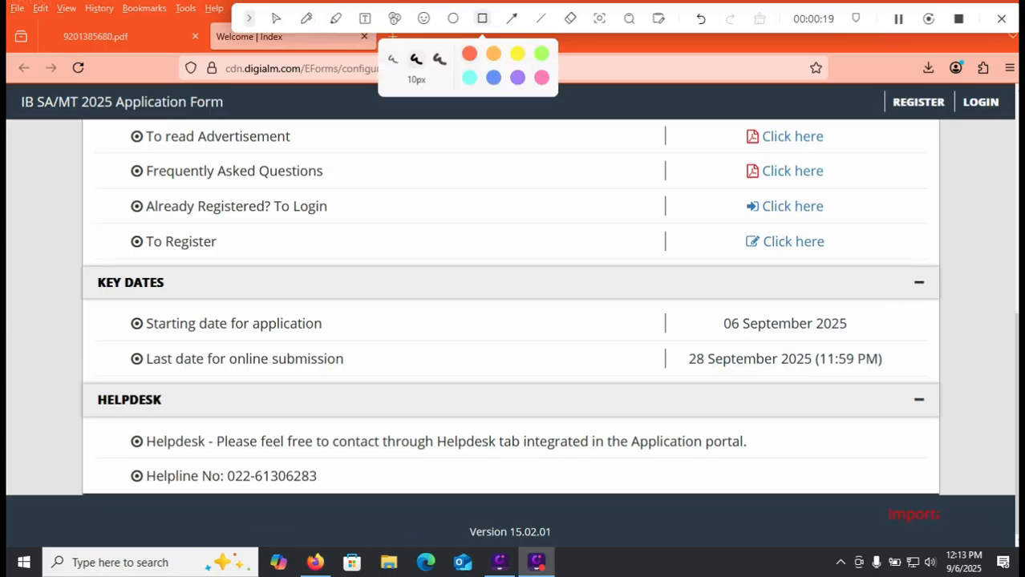
left_click_drag(728, 226, 851, 262)
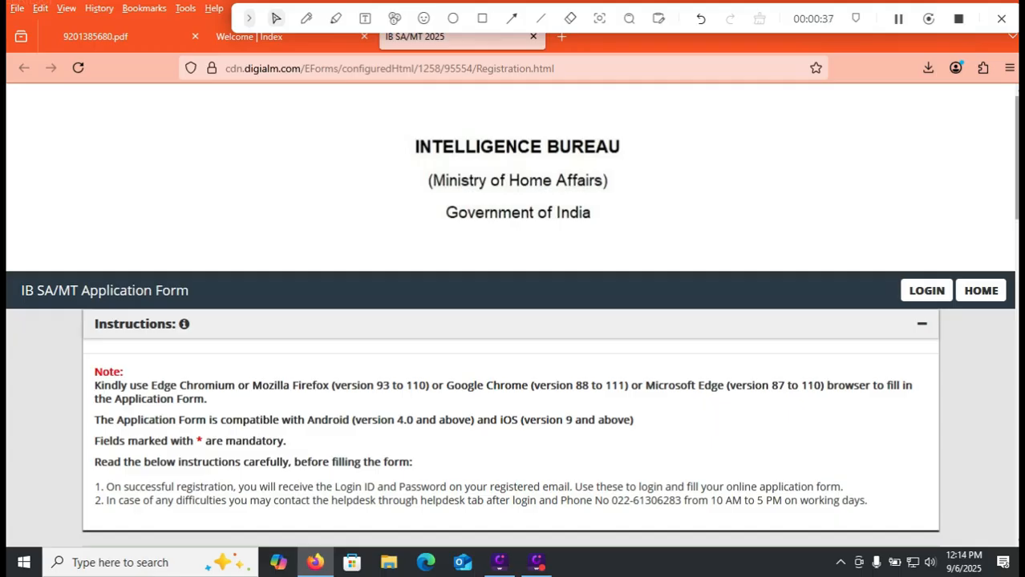
Enter the applicant's full name in the registration form, following the note to match the Matriculation certificate.
scroll(512, 322, "down", 1)
scroll(512, 322, "down", 5)
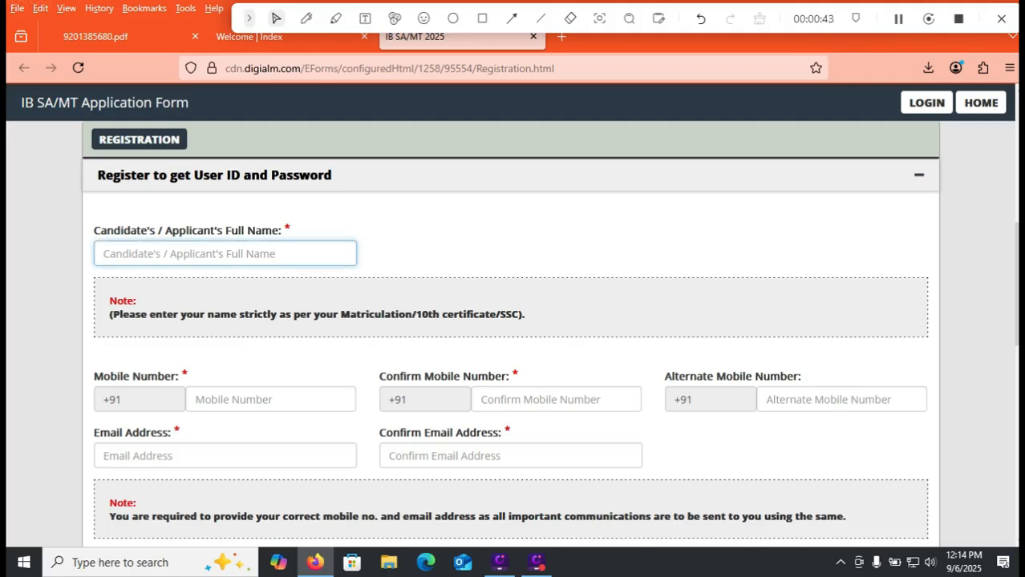
triple_click(317, 314)
left_click(224, 254)
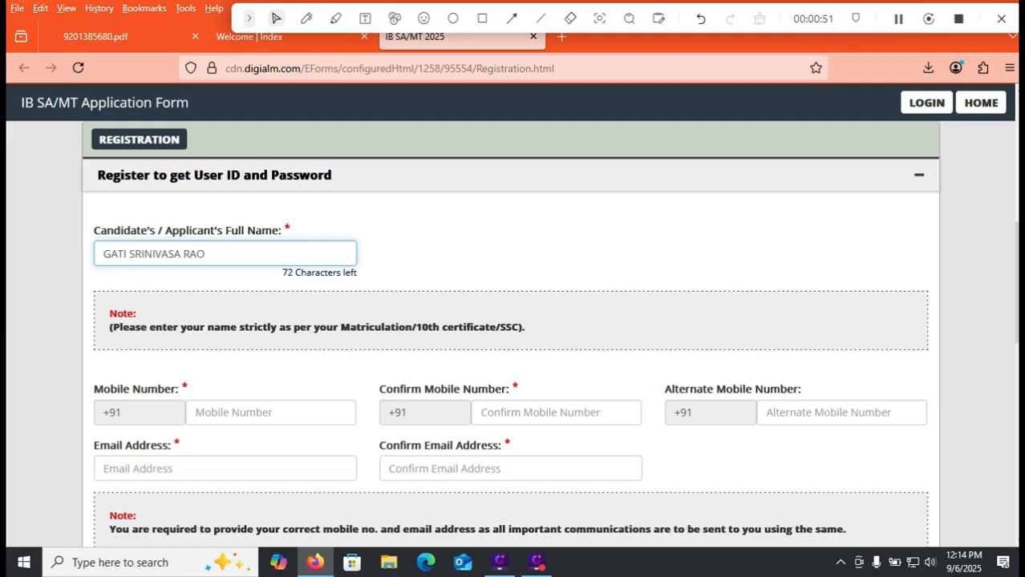
key("Tab")
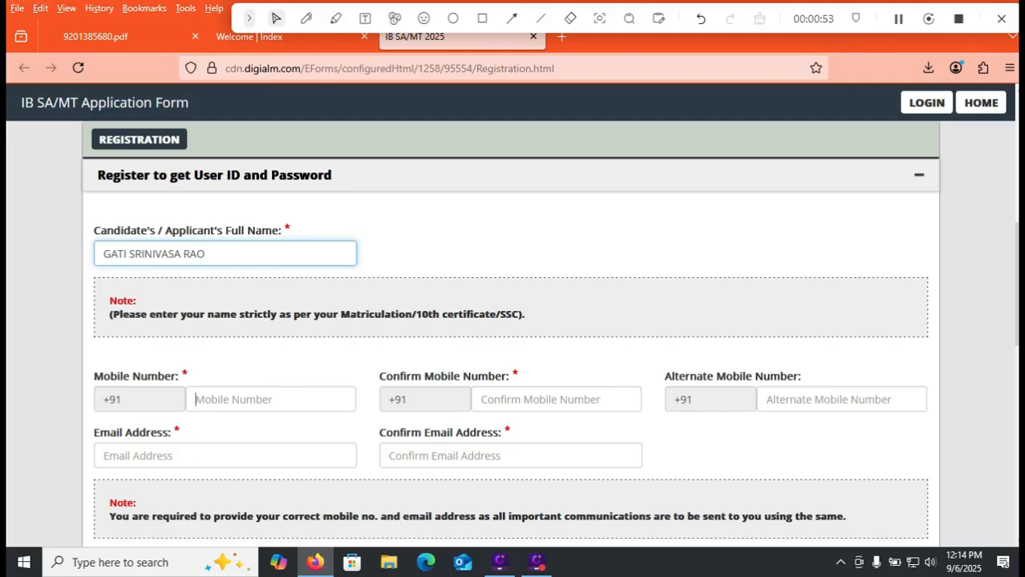
Enter the applicant's mobile number and repeat it as the confirmation.
type("9999999999")
key("Tab")
key("Tab")
type("9999999999")
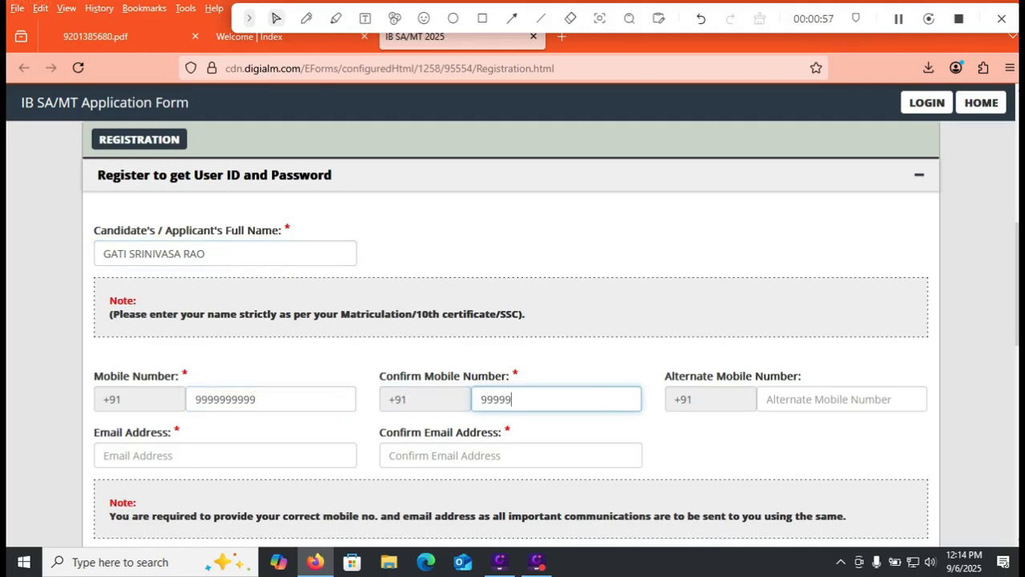
Fill in the applicant's email address and repeat it as the confirmation, leaving the alternate mobile number blank.
key("Tab")
key("Tab")
type("8888888888")
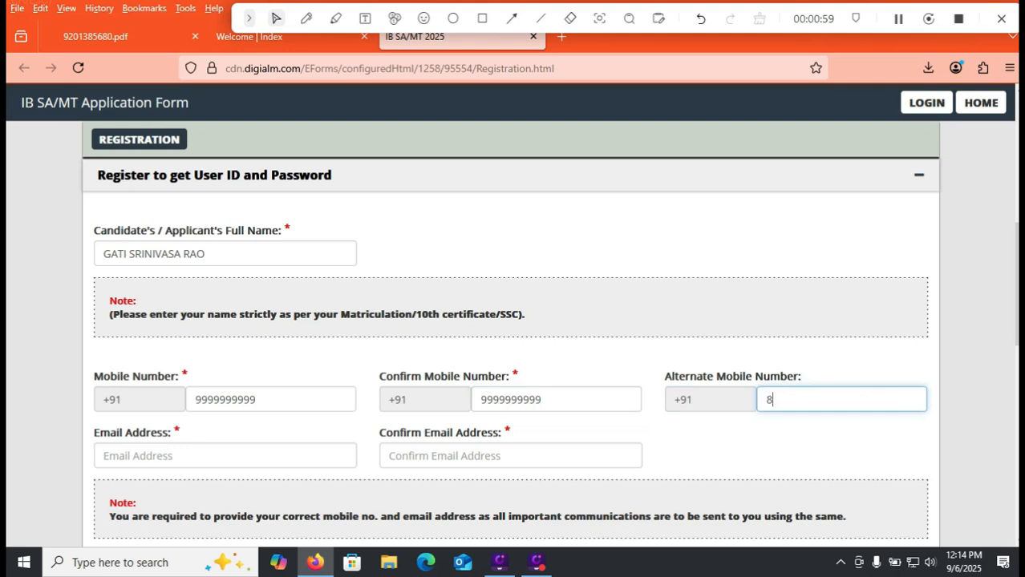
key("BackSpace")
key("BackSpace")
key("BackSpace")
key("BackSpace")
key("BackSpace")
key("BackSpace")
key("BackSpace")
key("BackSpace")
key("BackSpace")
key("BackSpace")
key("Tab")
key("Tab")
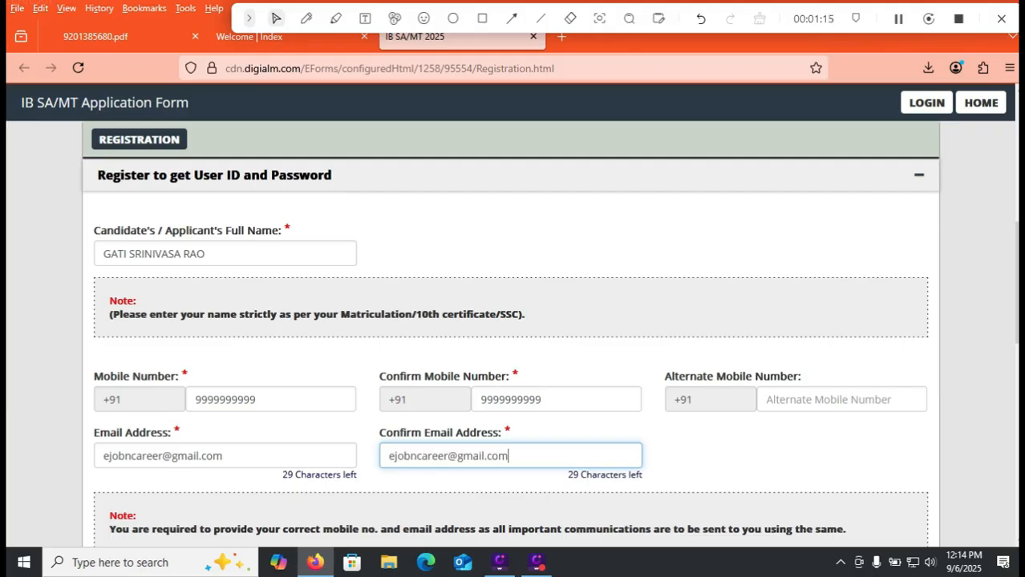
left_click(265, 456)
Choose Andhra Pradesh as the domicile state and Vijayawada as the Subsidiary Intelligence Bureau applied to.
scroll(265, 456, "down", 1)
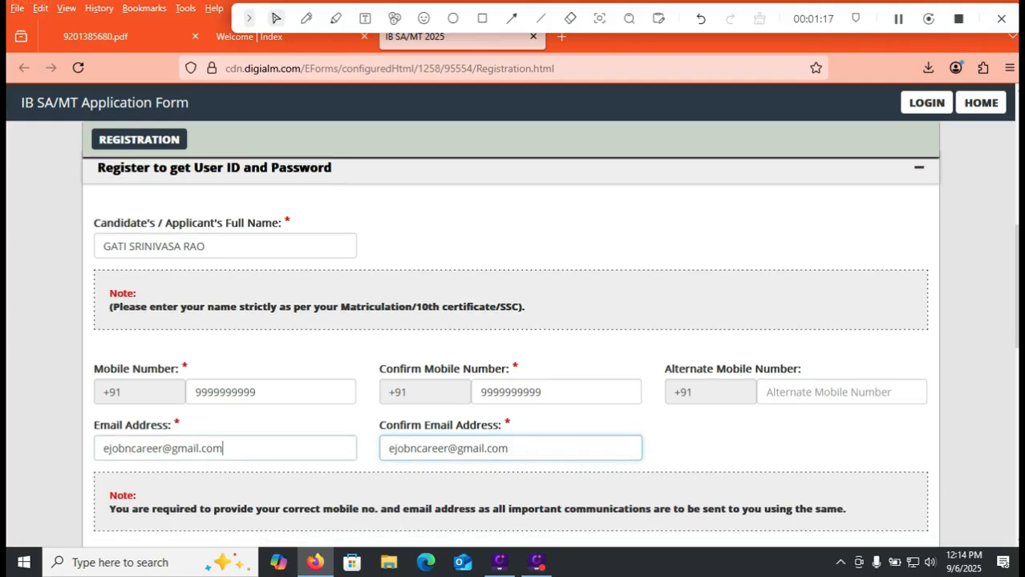
scroll(265, 456, "down", 1)
scroll(264, 456, "down", 1)
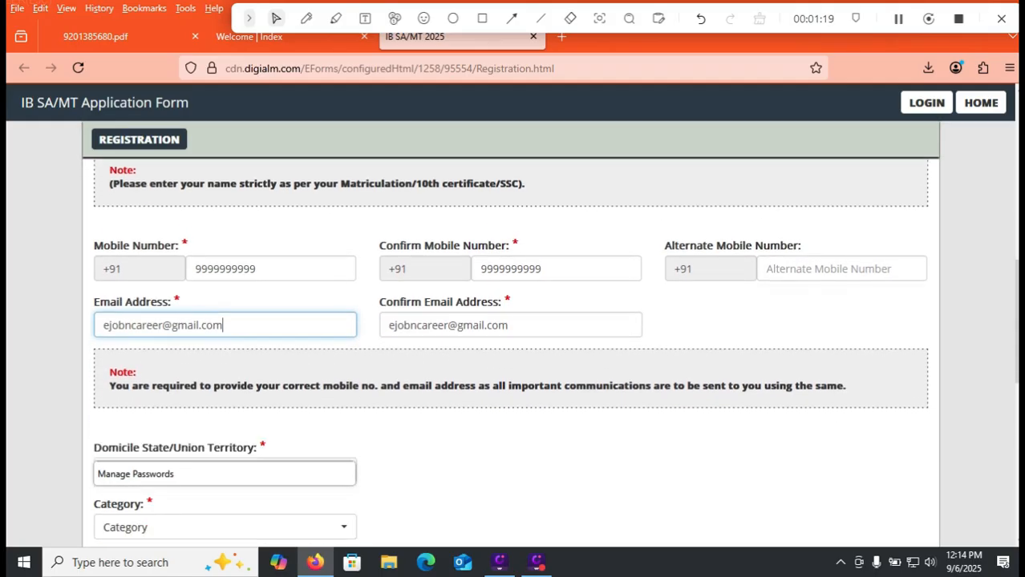
scroll(264, 455, "down", 1)
scroll(265, 455, "down", 1)
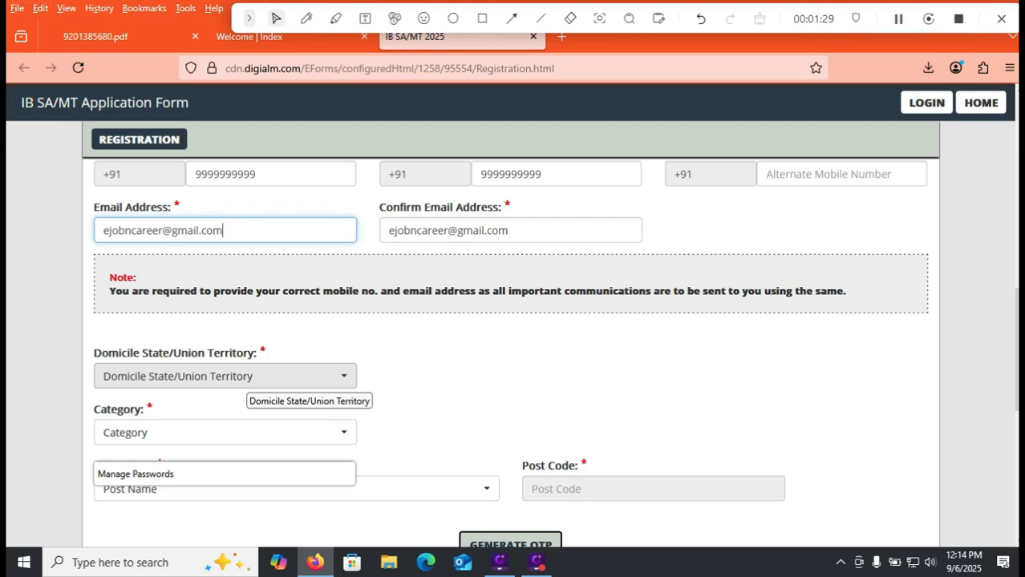
left_click(245, 377)
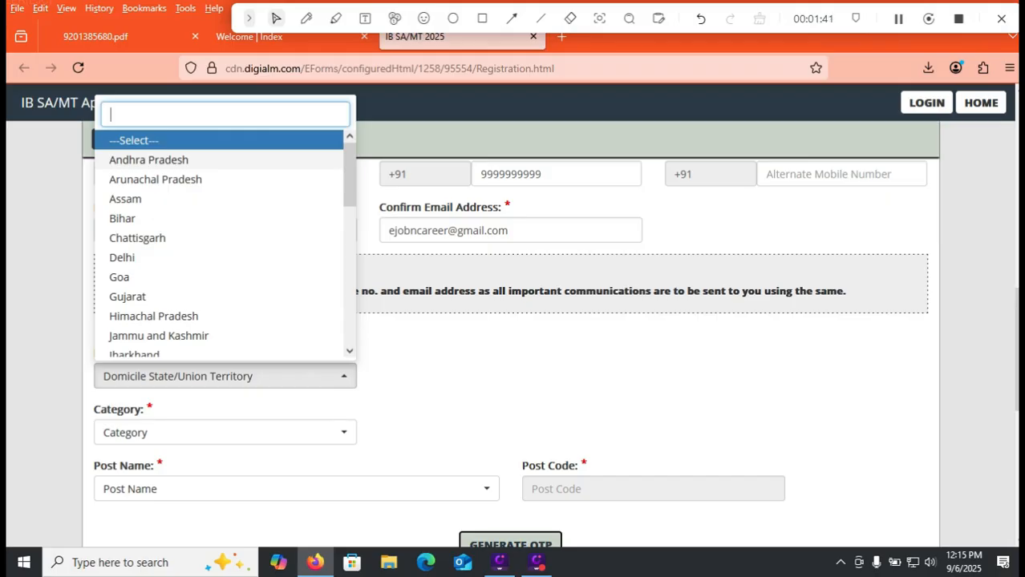
left_click(149, 161)
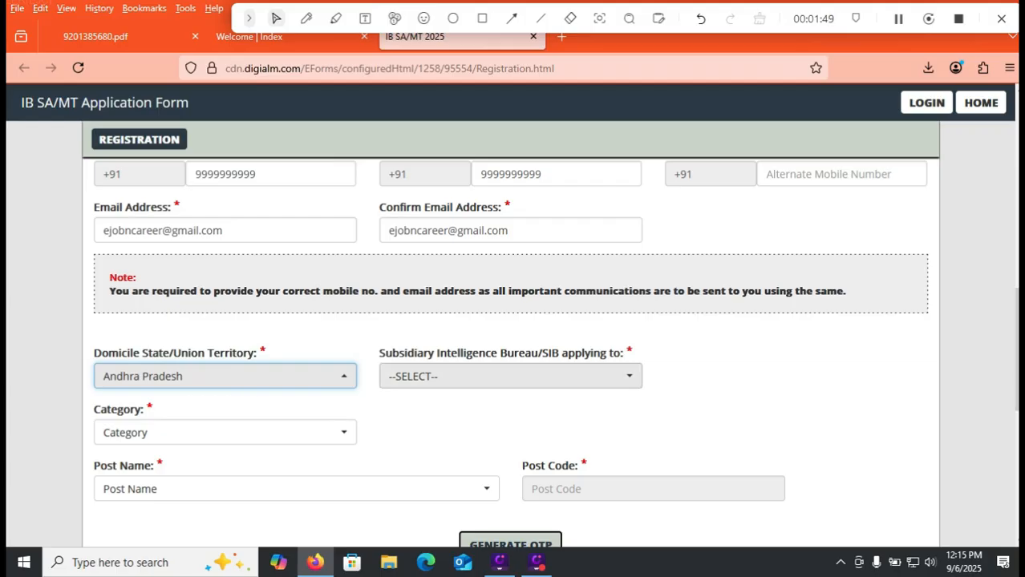
left_click(510, 377)
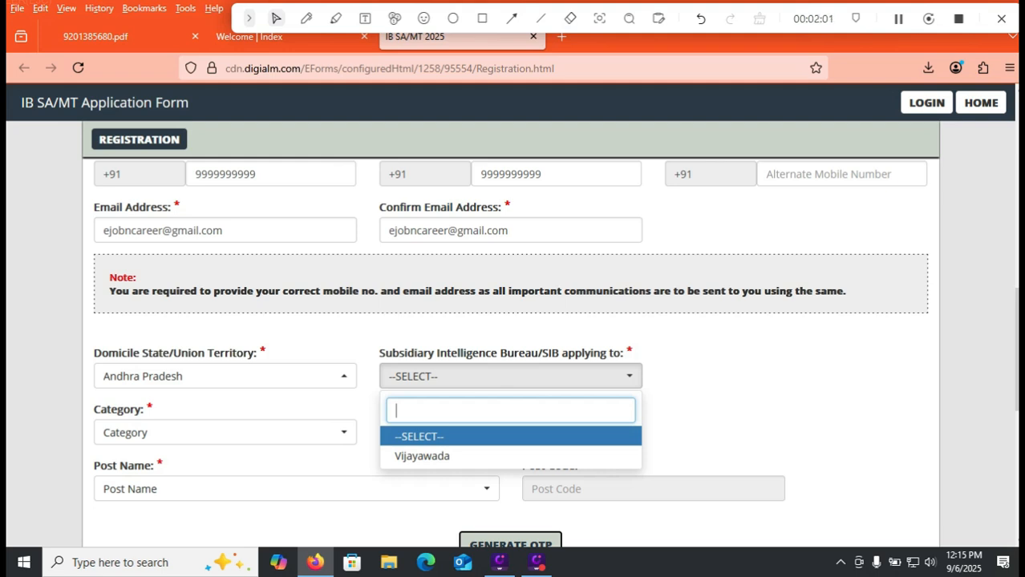
key("Down")
key("Return")
Change the domicile state to Telangana and the Subsidiary Intelligence Bureau to Hyderabad.
left_click(226, 376)
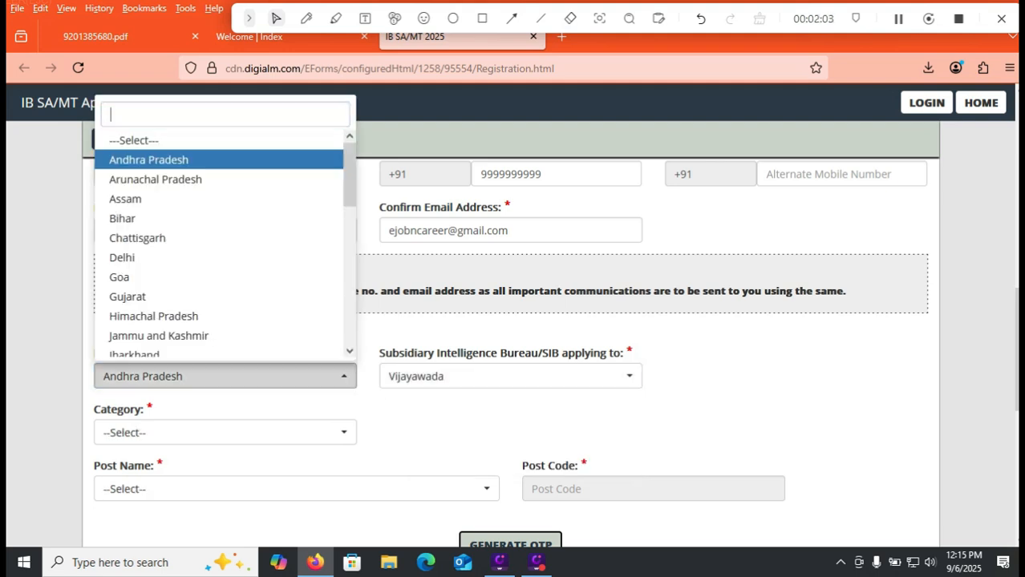
left_click(350, 258)
key("Escape")
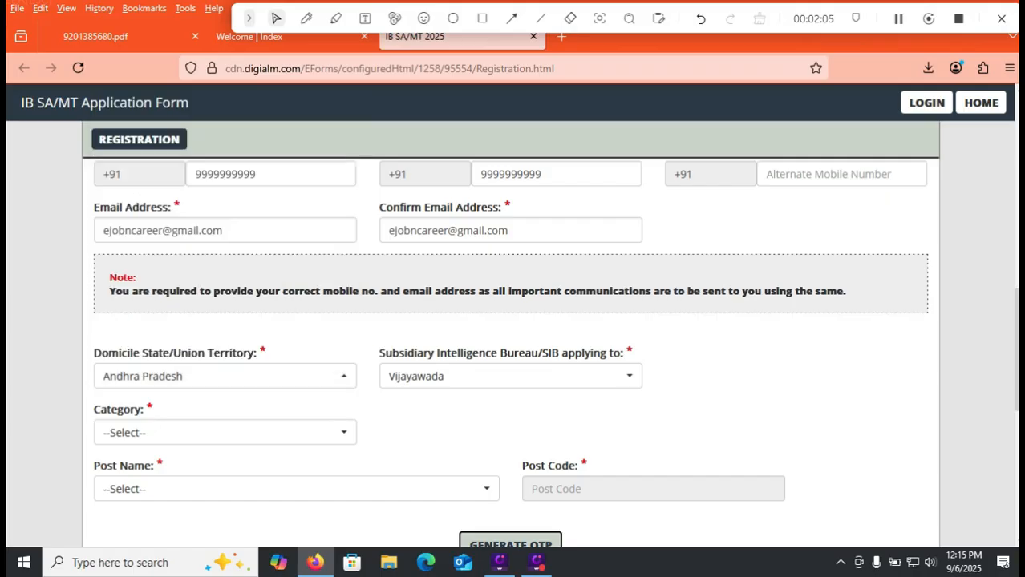
left_click(226, 376)
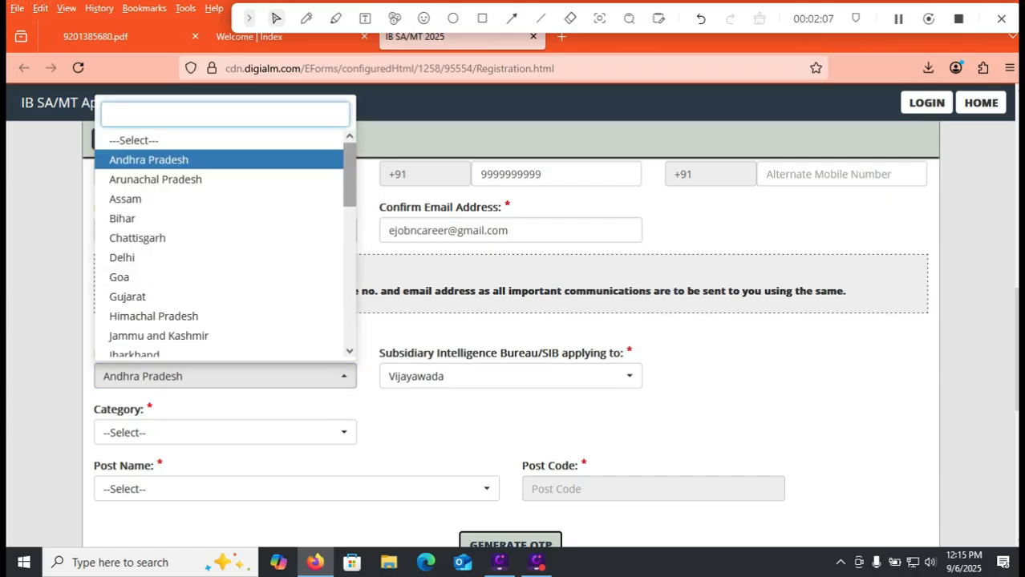
left_click_drag(349, 181, 350, 319)
left_click(135, 270)
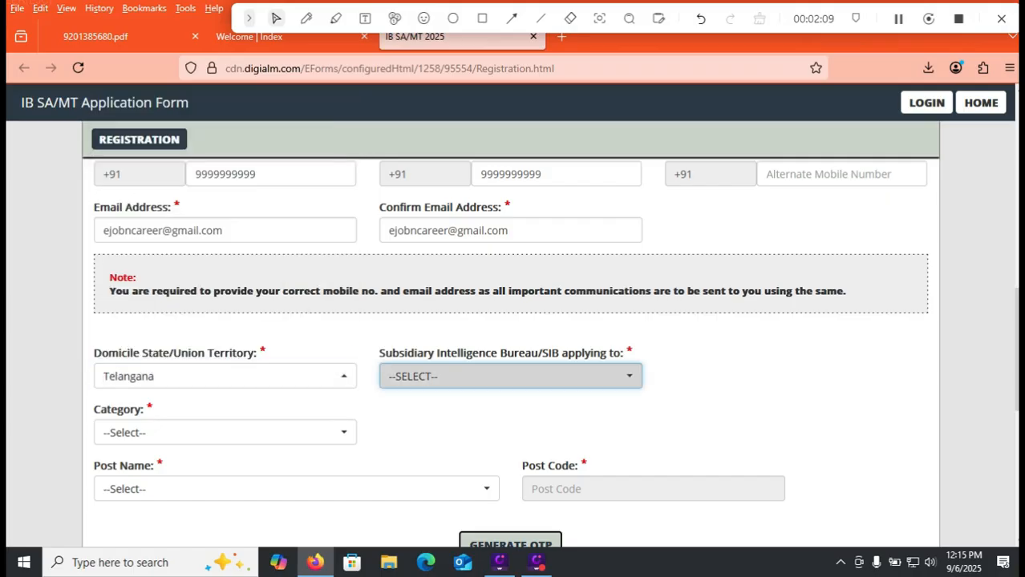
left_click(511, 376)
left_click(422, 456)
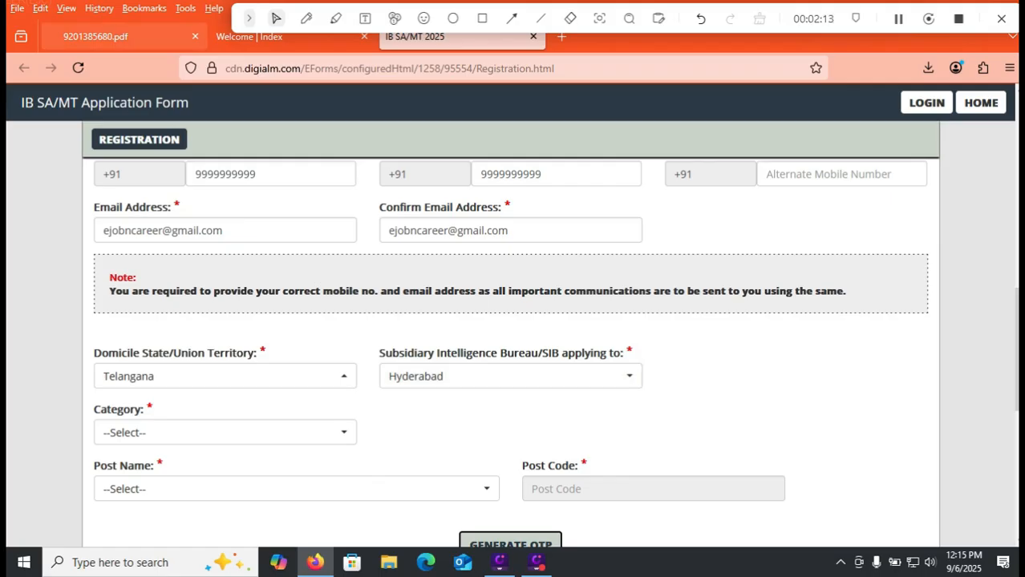
Check the bureau-wise vacancy table in the advertisement PDF, and return to the registration form.
left_click(96, 36)
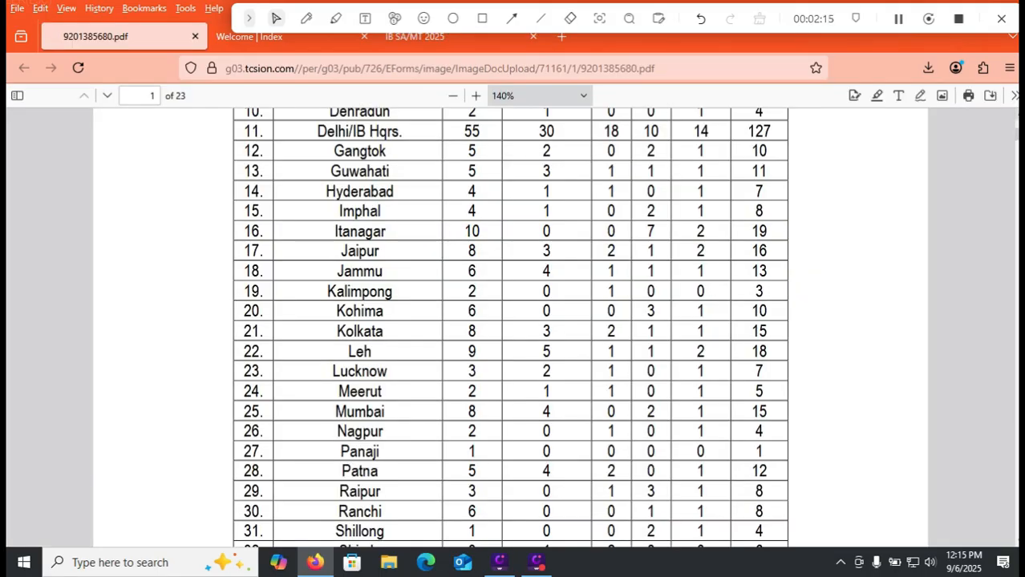
scroll(510, 321, "down", 5)
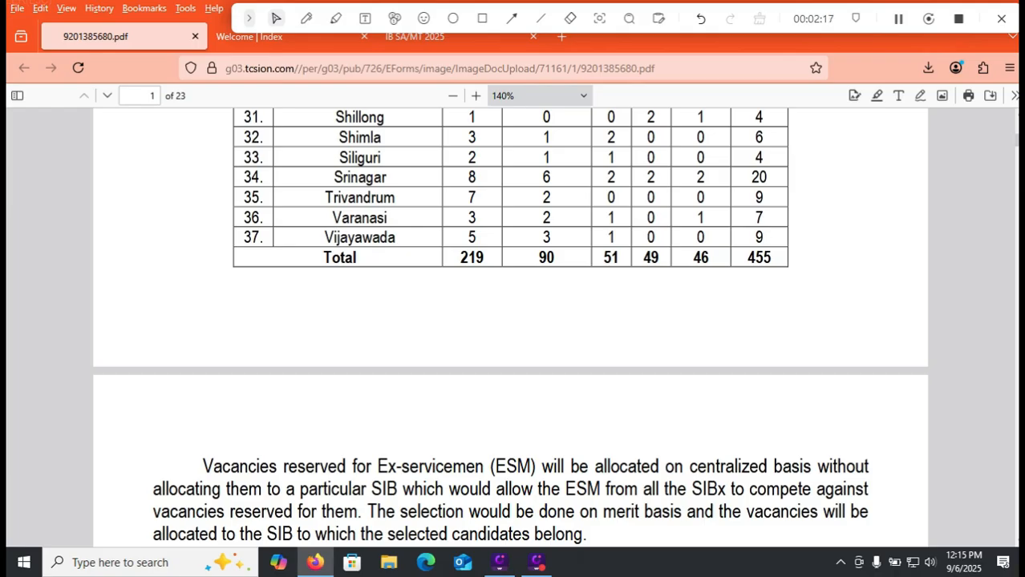
scroll(510, 328, "up", 5)
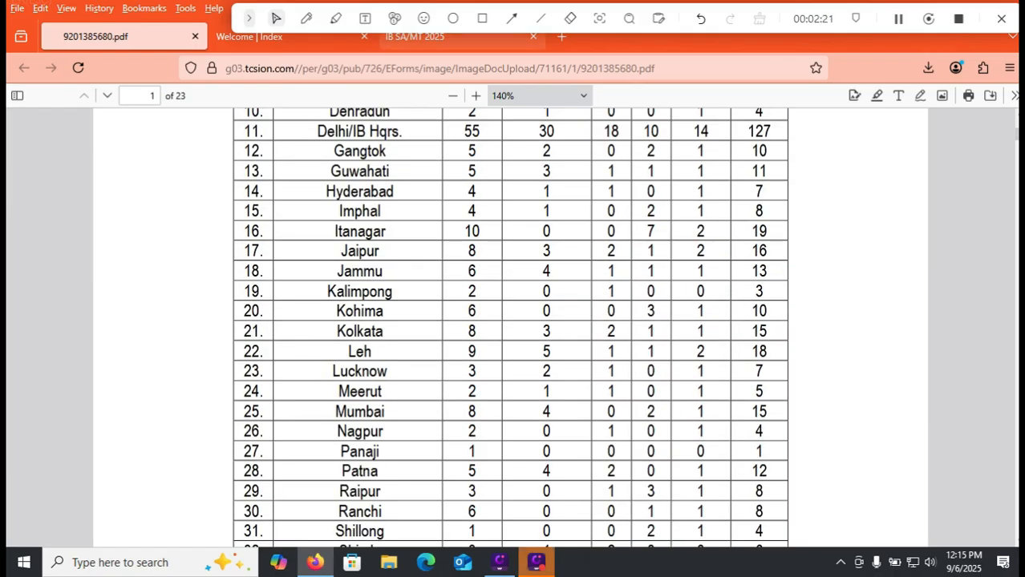
left_click(415, 36)
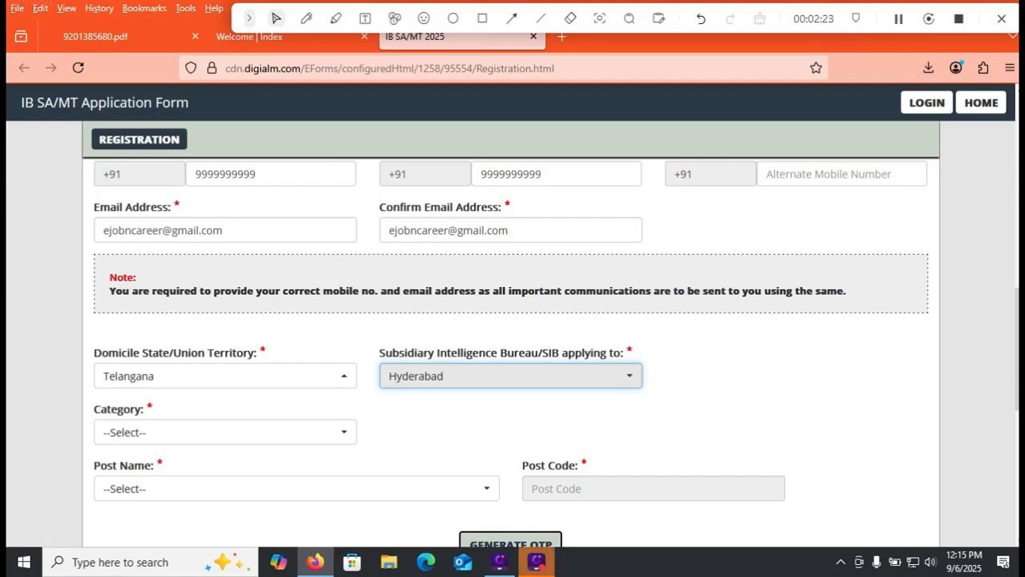
Compare the category options offered for Hyderabad with the vacancy table in the advertisement PDF, without choosing a category.
left_click(224, 433)
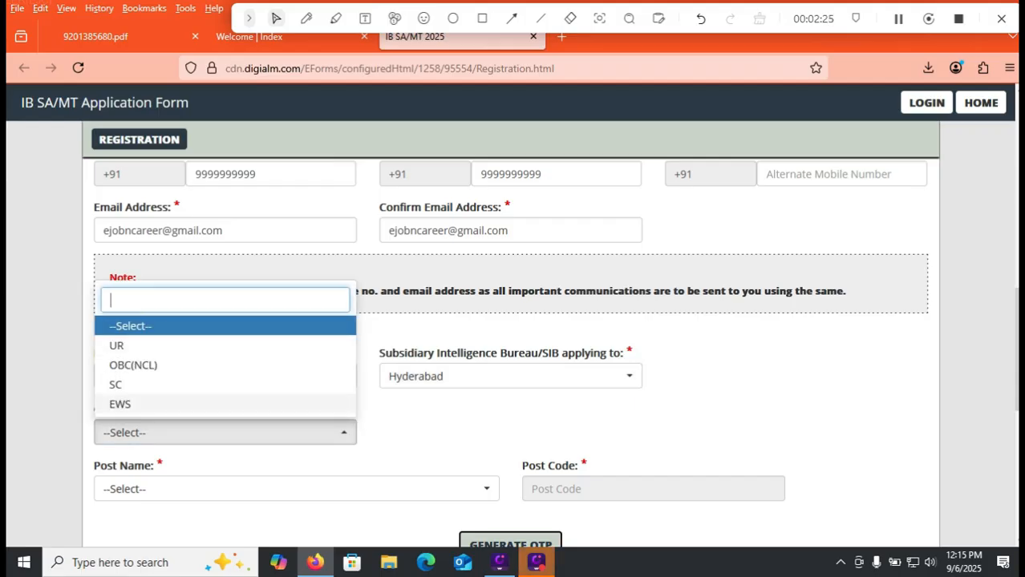
left_click(104, 36)
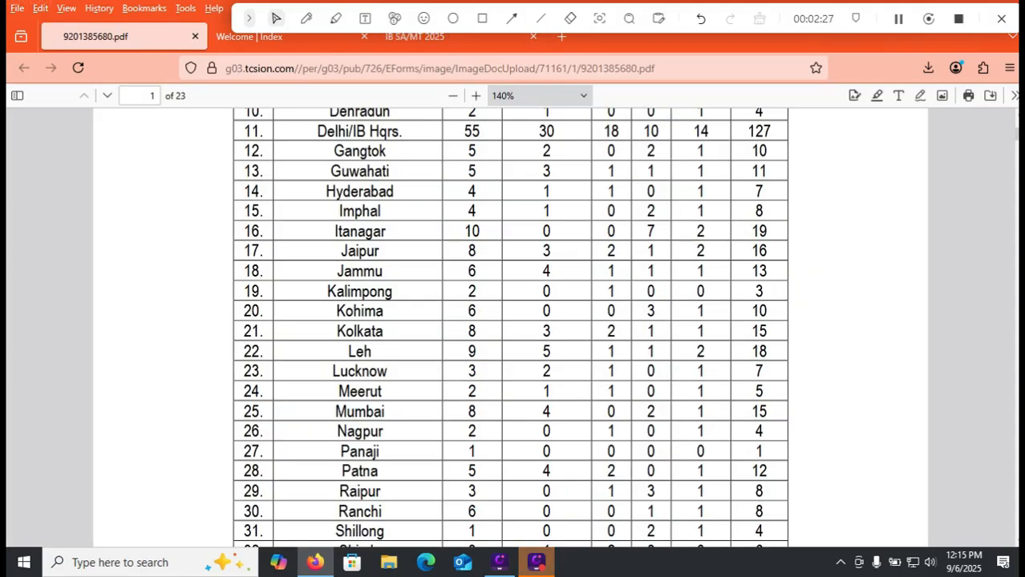
scroll(510, 328, "down", 5)
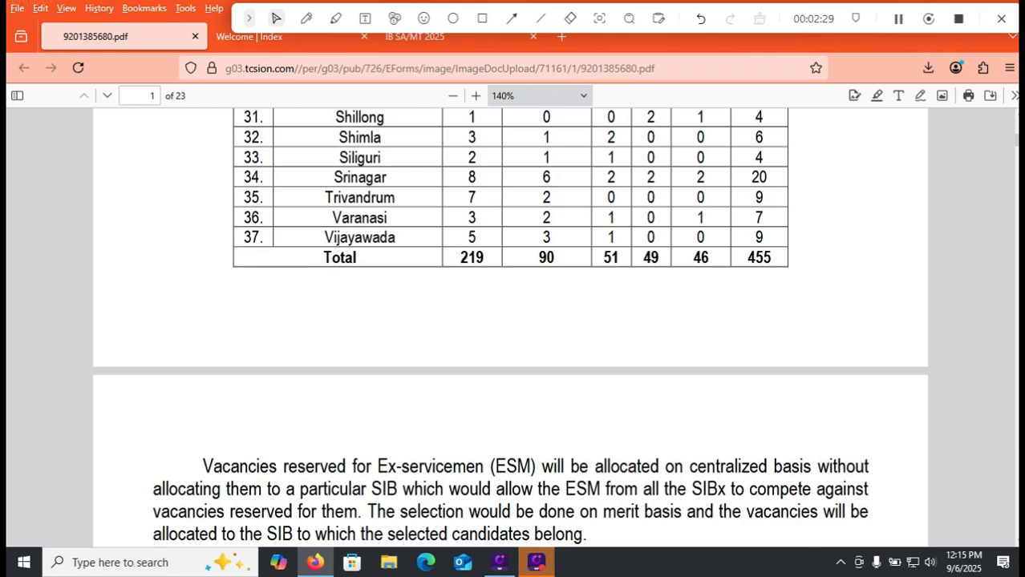
left_click(414, 37)
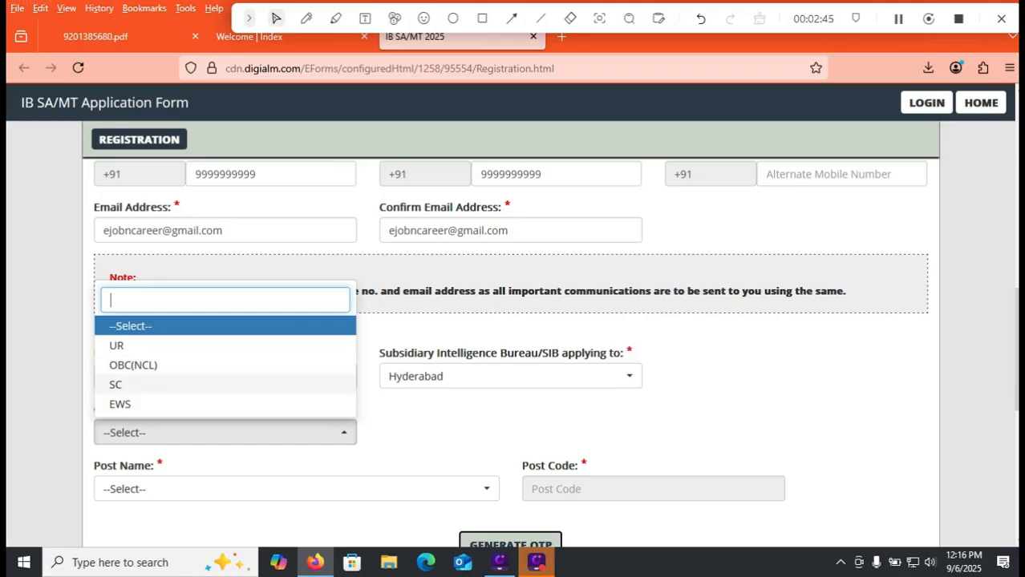
left_click(449, 418)
left_click(224, 376)
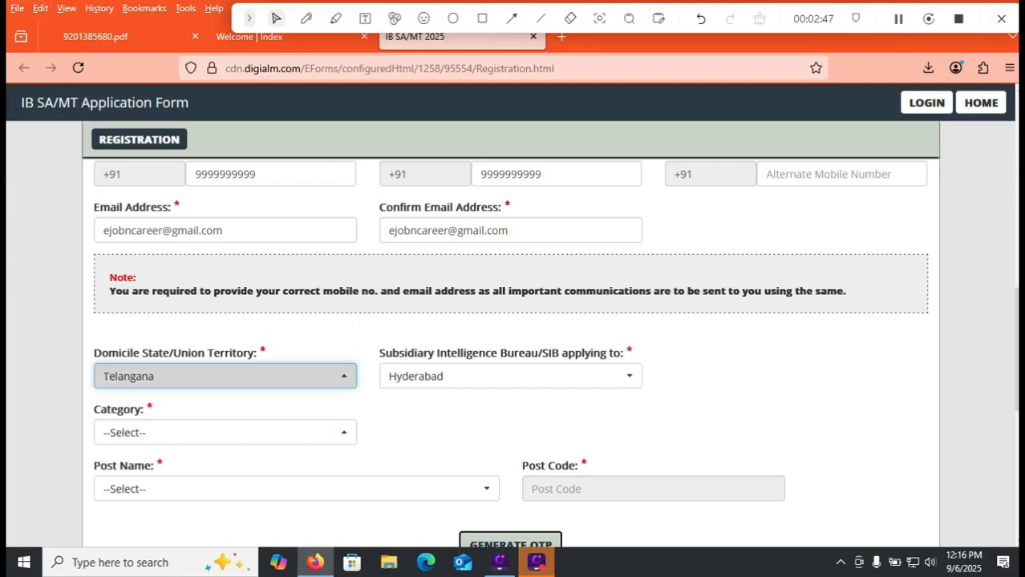
left_click(224, 432)
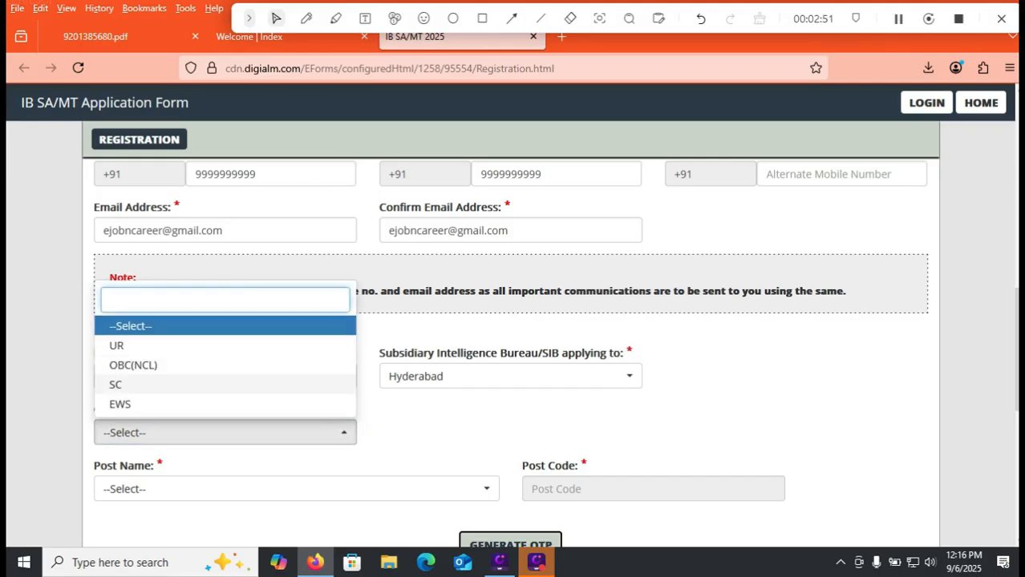
left_click(409, 413)
Set the domicile state to Andhra Pradesh and the bureau to Vijayawada, and review the category options offered.
left_click(225, 376)
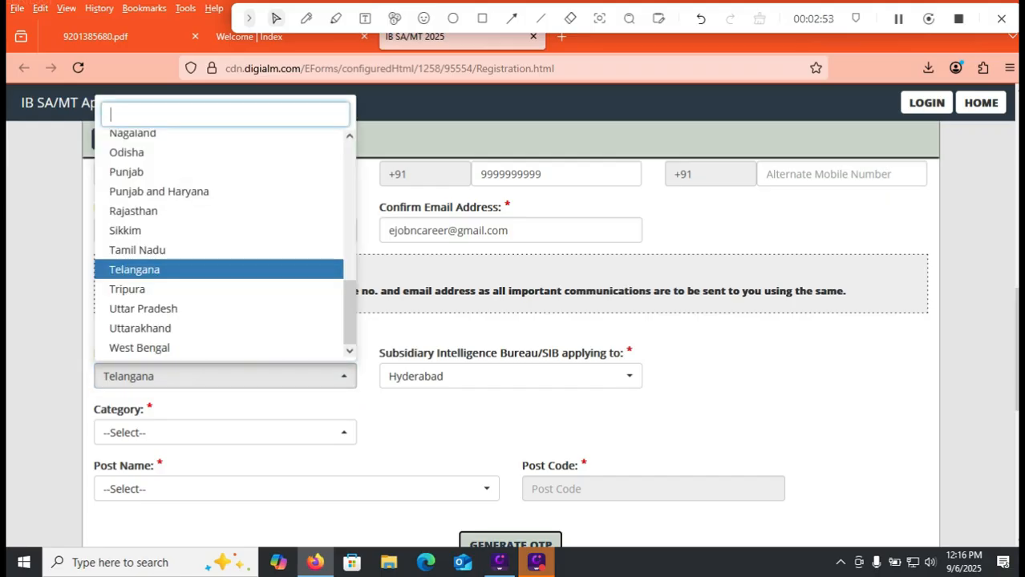
scroll(152, 180, "up", 4)
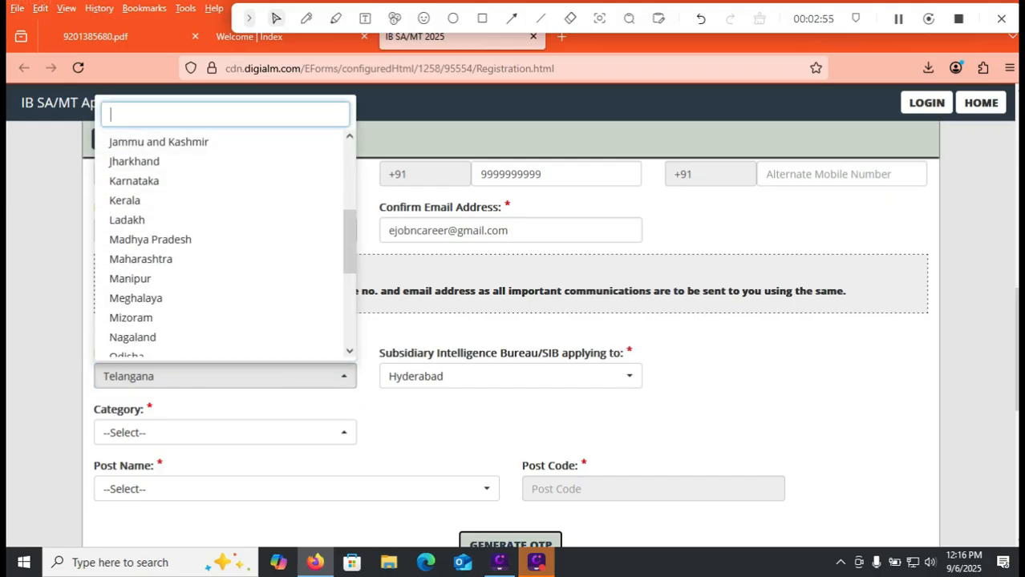
scroll(152, 179, "up", 4)
left_click(149, 160)
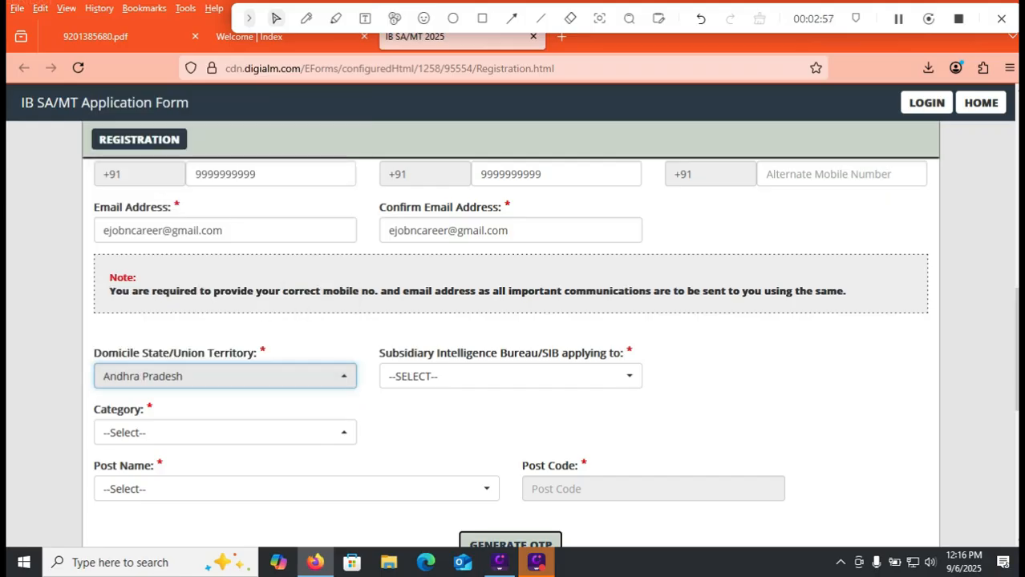
left_click(510, 376)
left_click(421, 457)
left_click(224, 433)
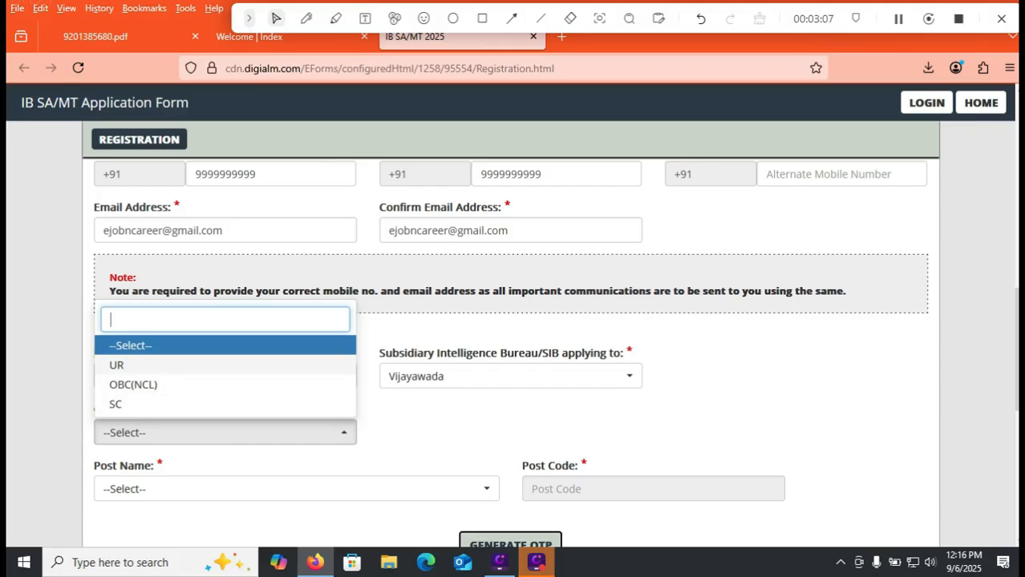
left_click(497, 425)
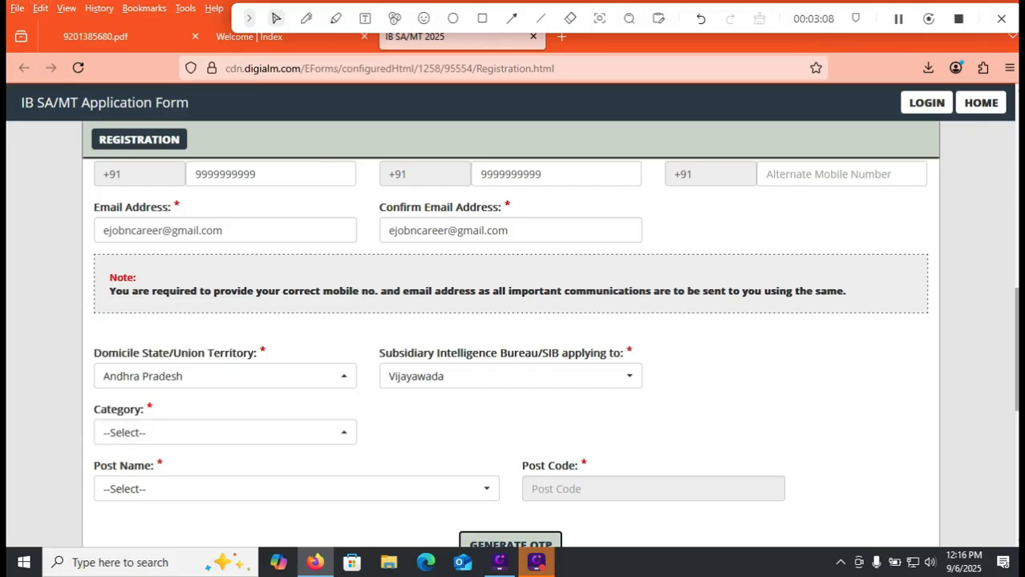
Set the category to OBC(NCL) and the post name to Security Assistant/Motor Transport (SA/MT).
scroll(497, 425, "down", 1)
left_click(225, 308)
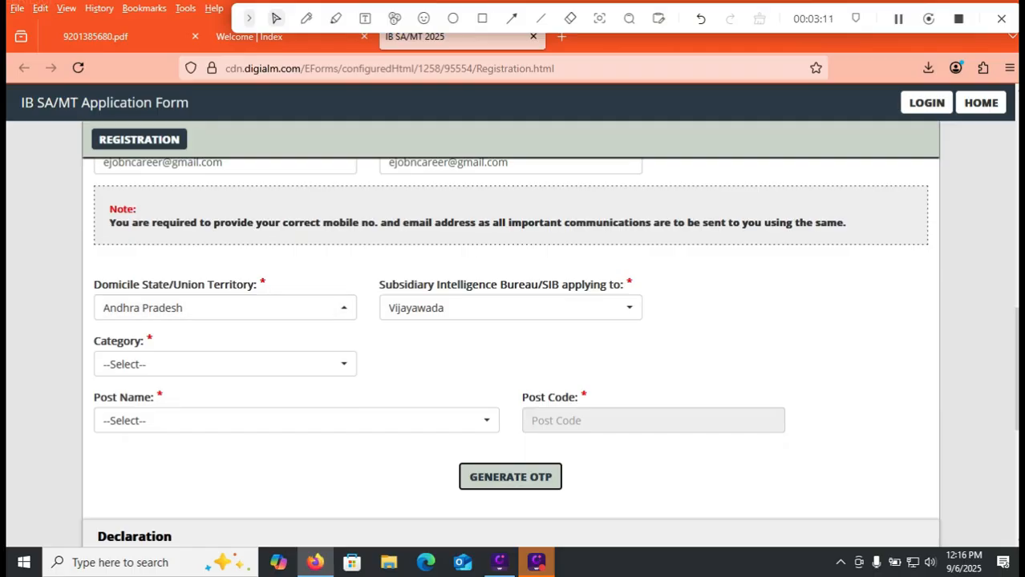
left_click(226, 364)
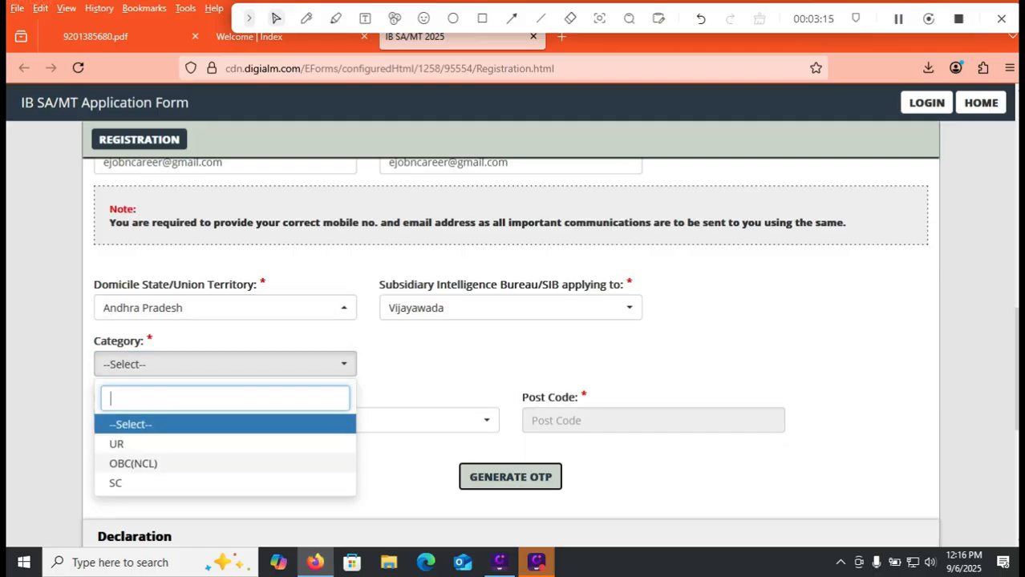
left_click(133, 464)
left_click(296, 420)
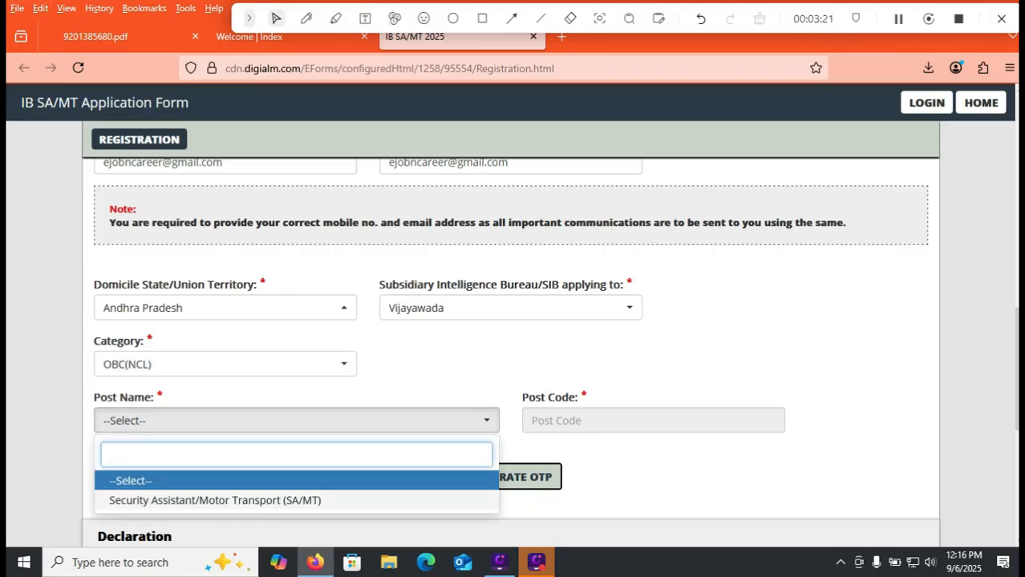
key("Down")
key("Return")
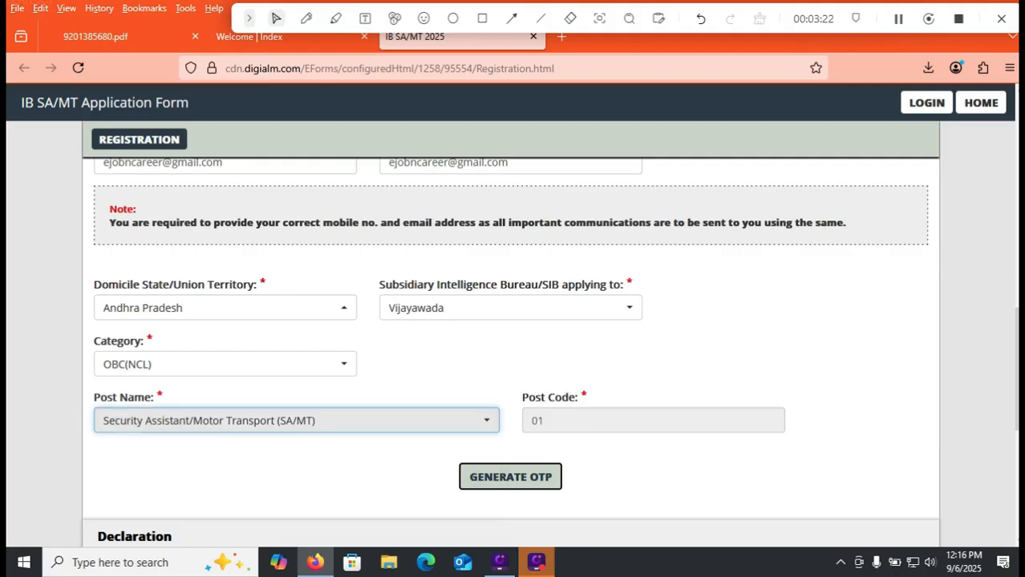
Agree to the declaration and enter the captcha code shown in the image.
scroll(511, 352, "down", 2)
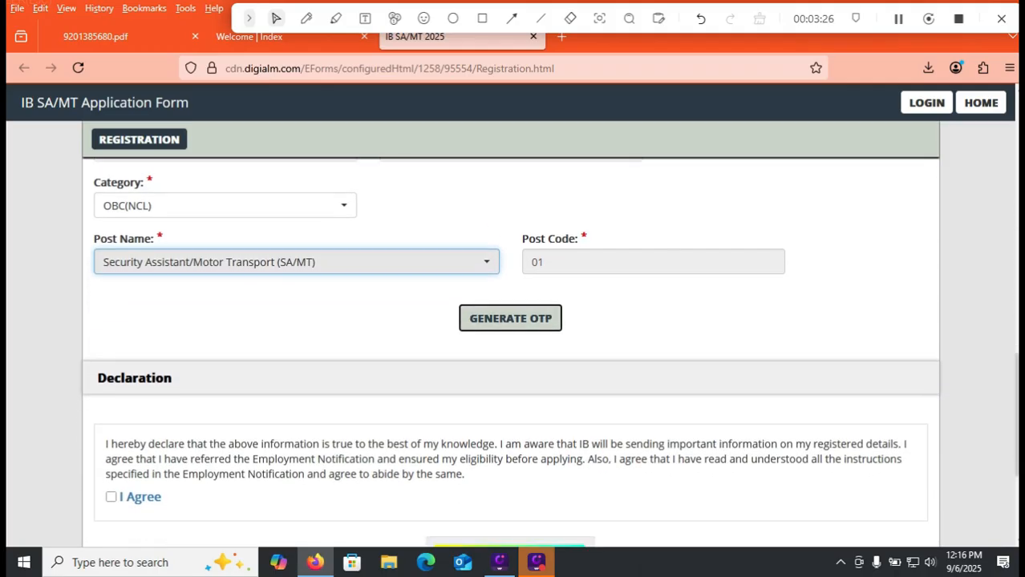
scroll(511, 352, "down", 2)
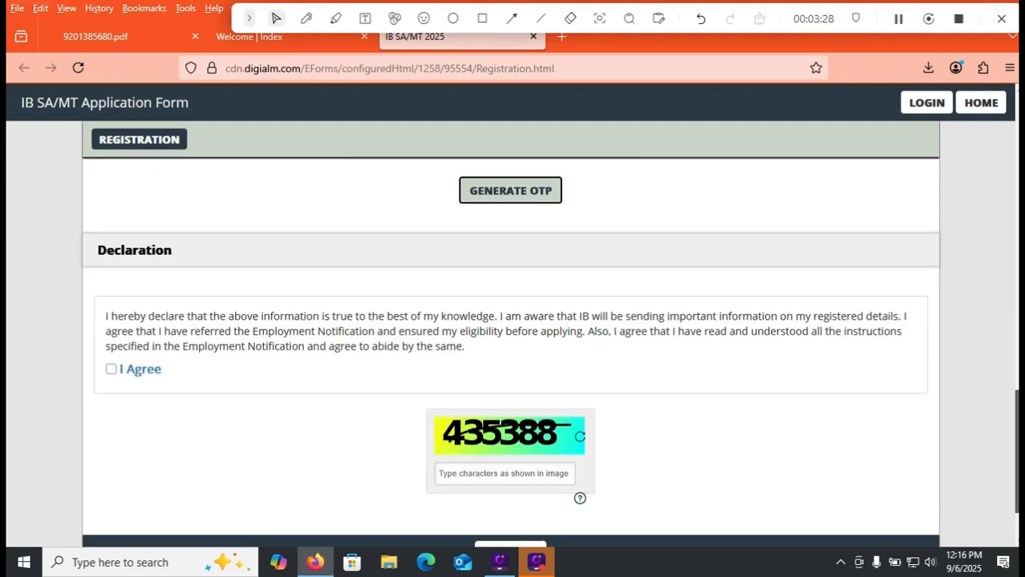
scroll(510, 337, "down", 2)
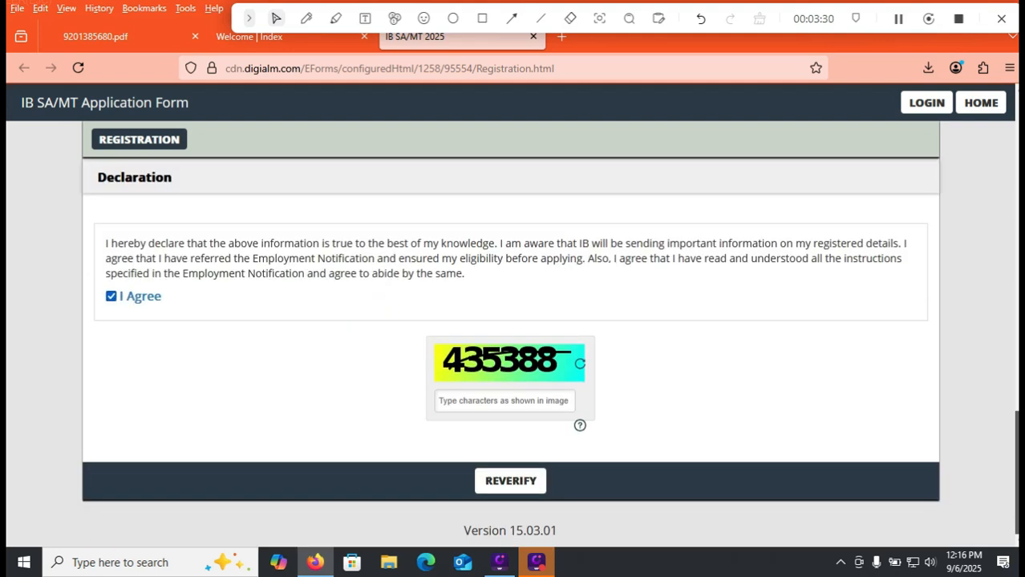
type("435388")
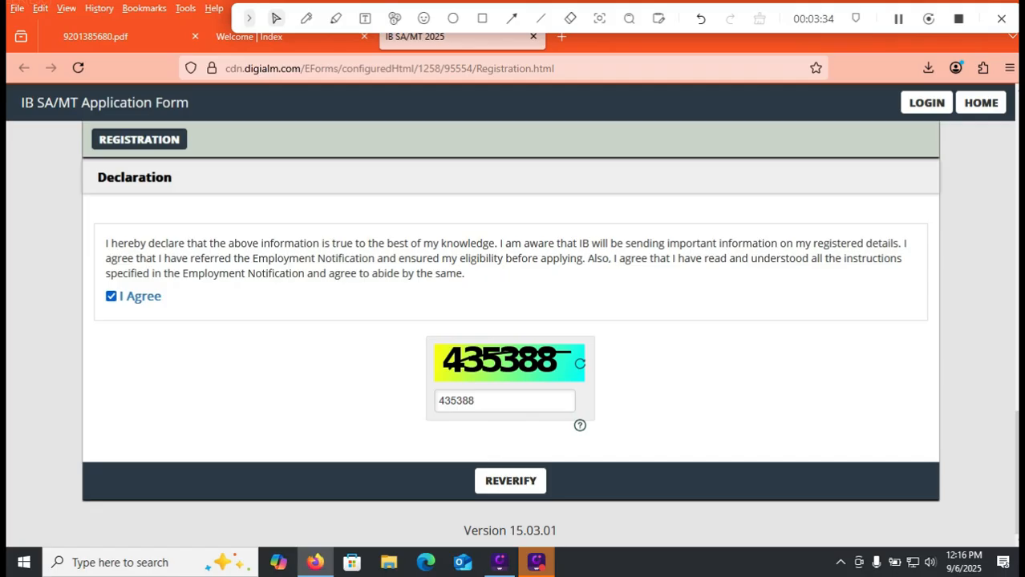
right_click(515, 361)
left_click(482, 17)
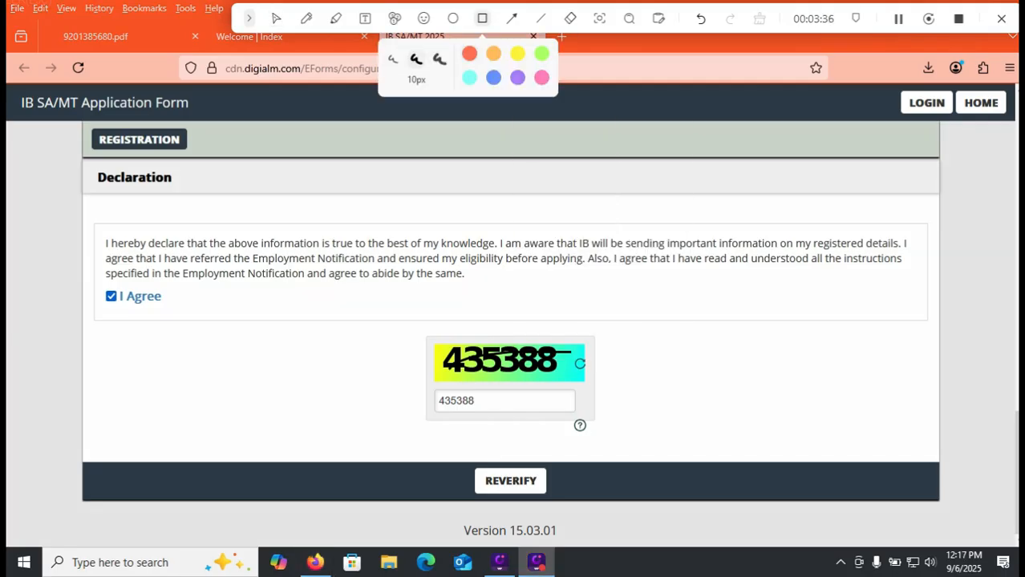
left_click_drag(452, 455, 590, 502)
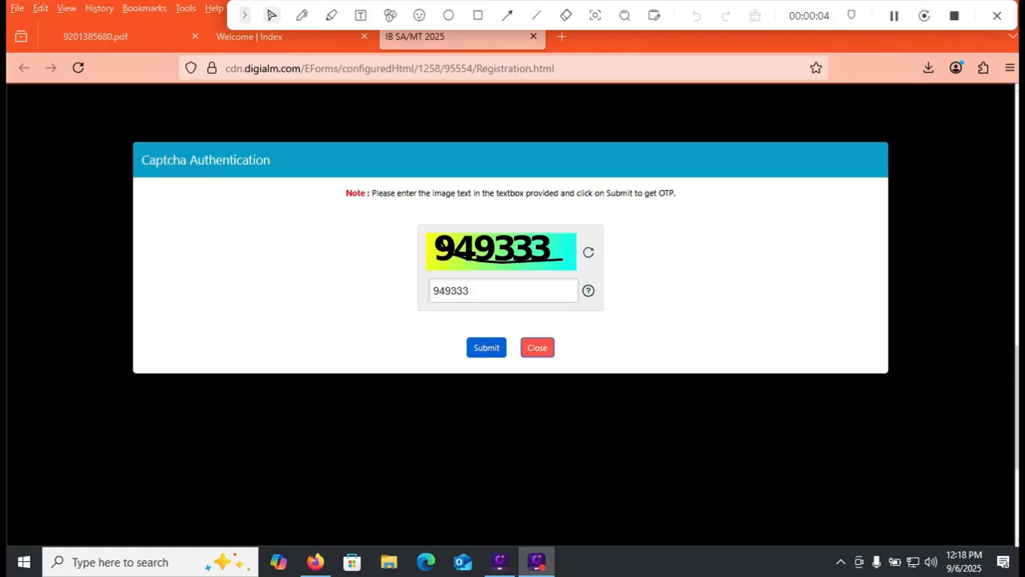
Submit the captcha for the OTP, and complete the registration by accepting the privacy notice and the final submission alert.
left_click(486, 348)
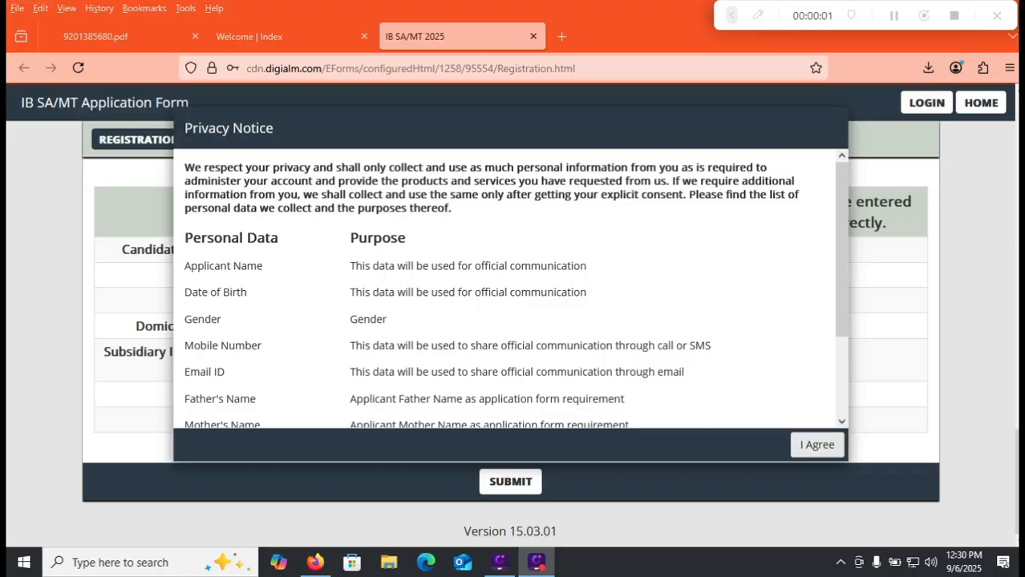
left_click(817, 444)
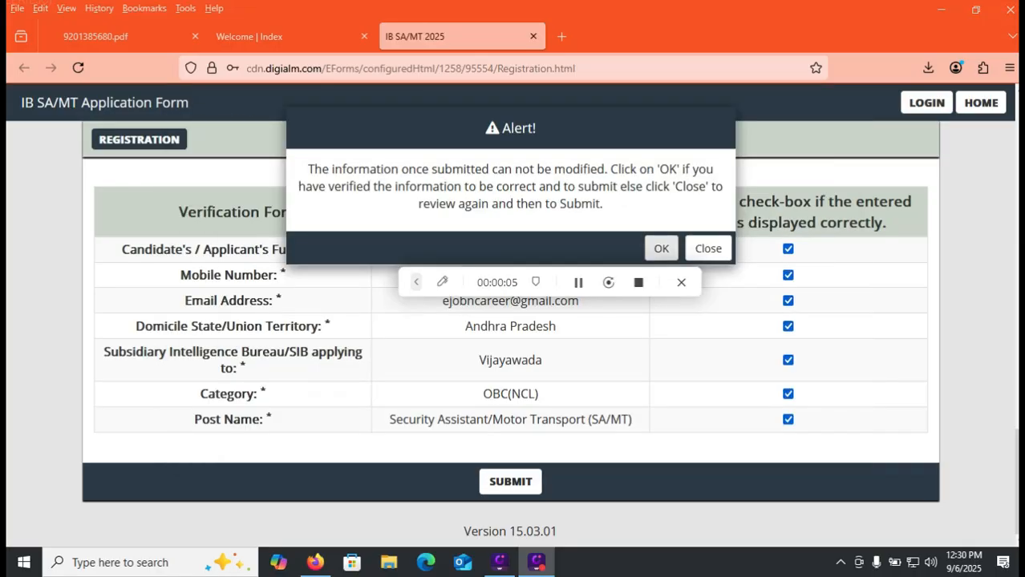
left_click(661, 248)
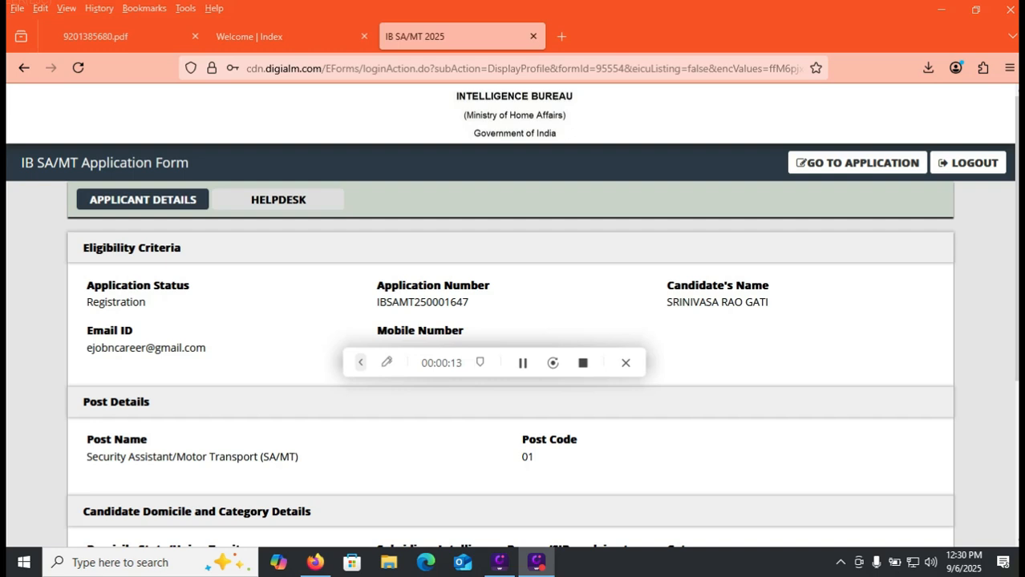
left_click(361, 362)
left_click(257, 362)
left_click_drag(764, 144, 940, 181)
left_click_drag(739, 133, 967, 197)
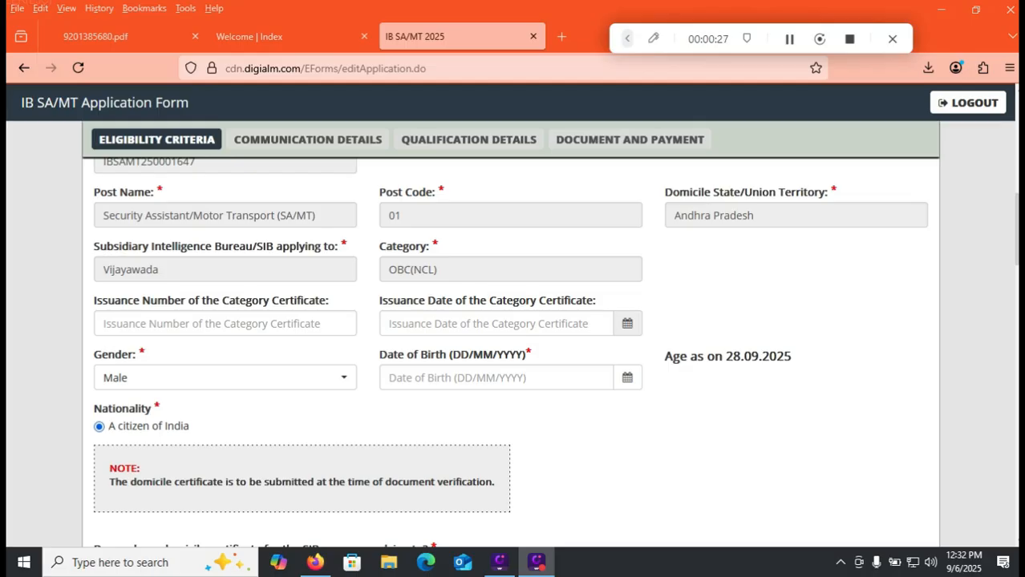
Enter the category certificate's issuance number and set its issuance date to 09/06/2025.
left_click(224, 324)
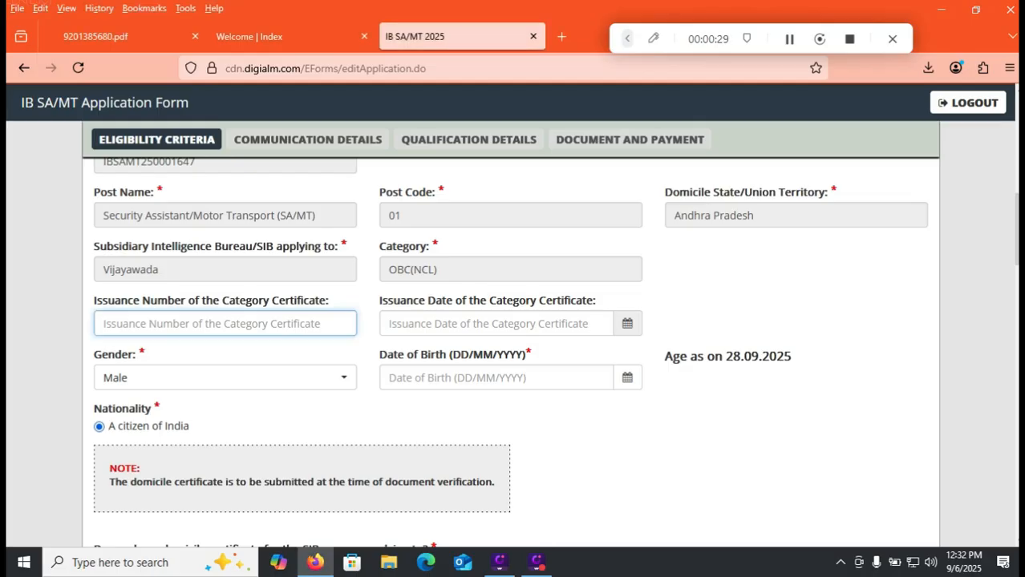
type("12343")
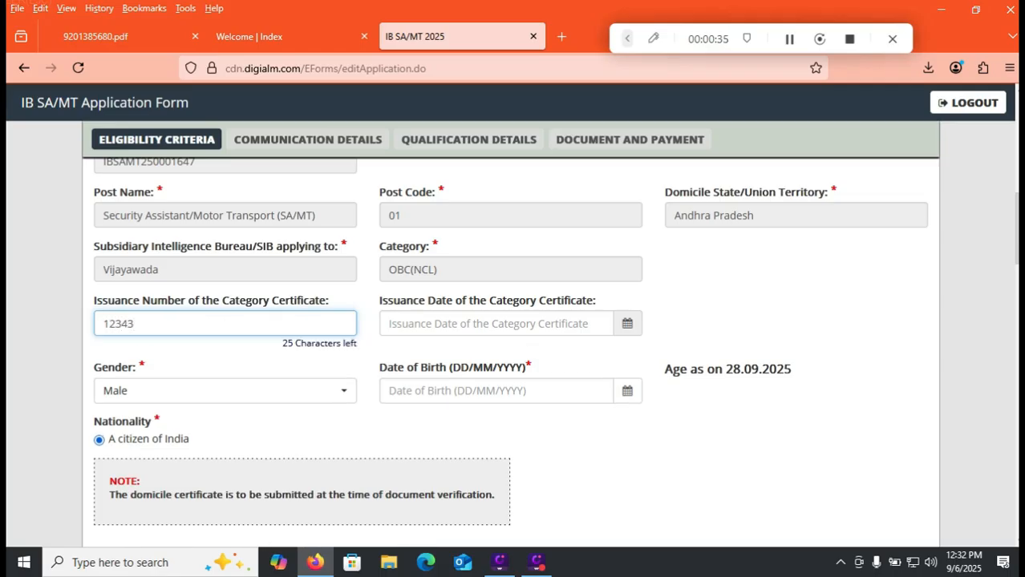
left_click(510, 324)
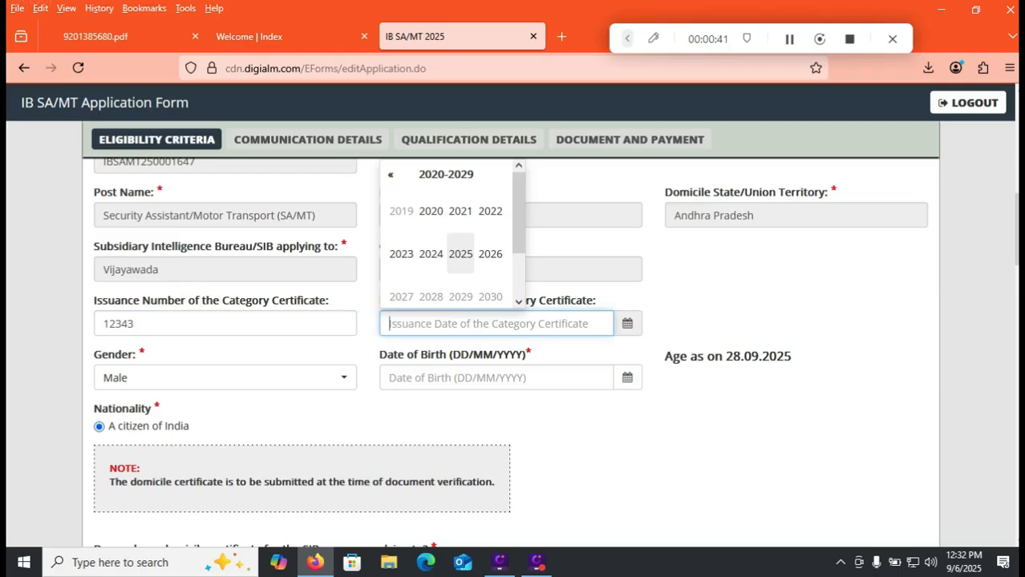
left_click(460, 253)
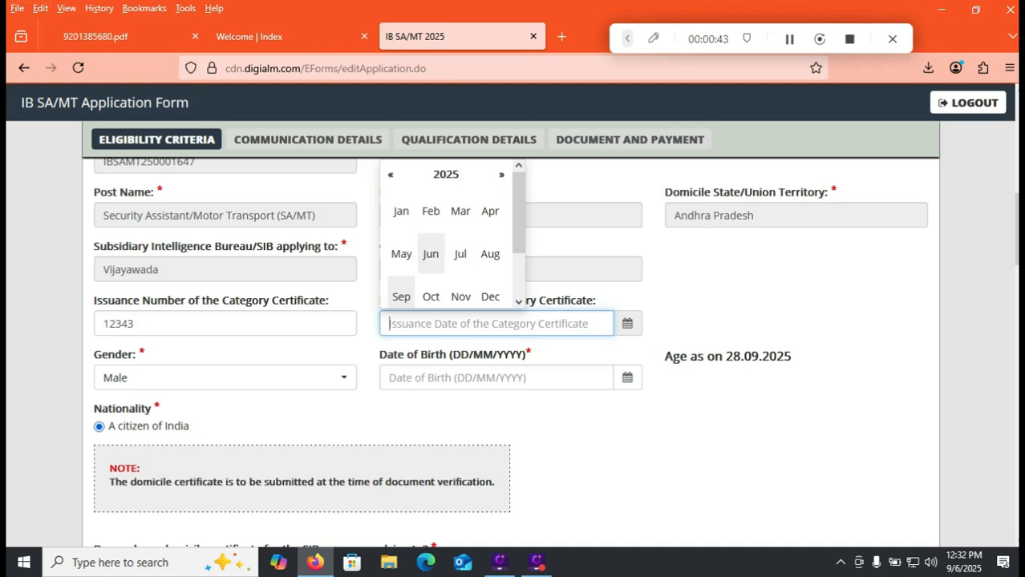
left_click(430, 254)
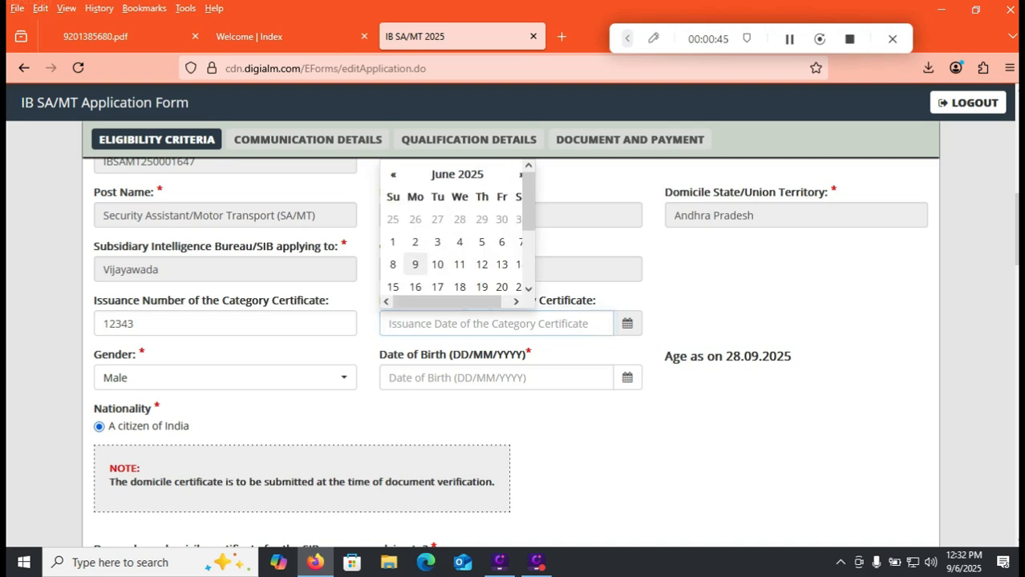
left_click(415, 264)
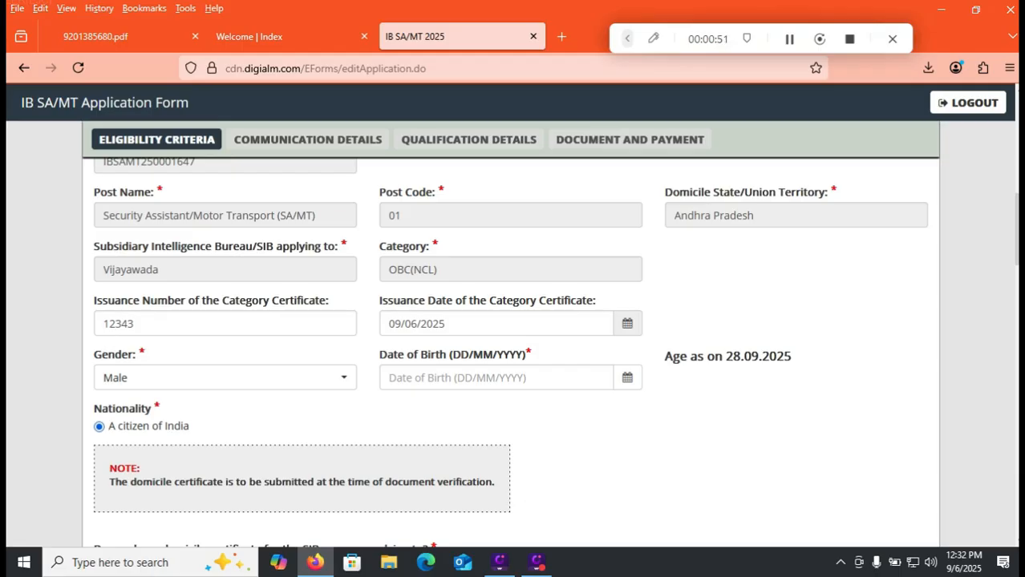
Check the age limit and its cut-off date in the advertisement PDF, and return to the application form.
left_click_drag(732, 356, 784, 356)
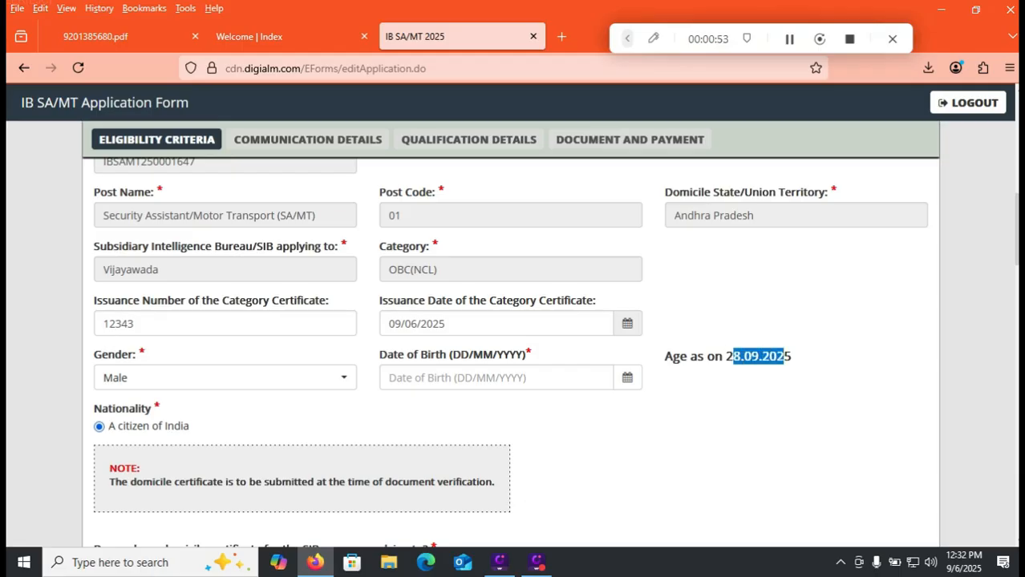
left_click(121, 36)
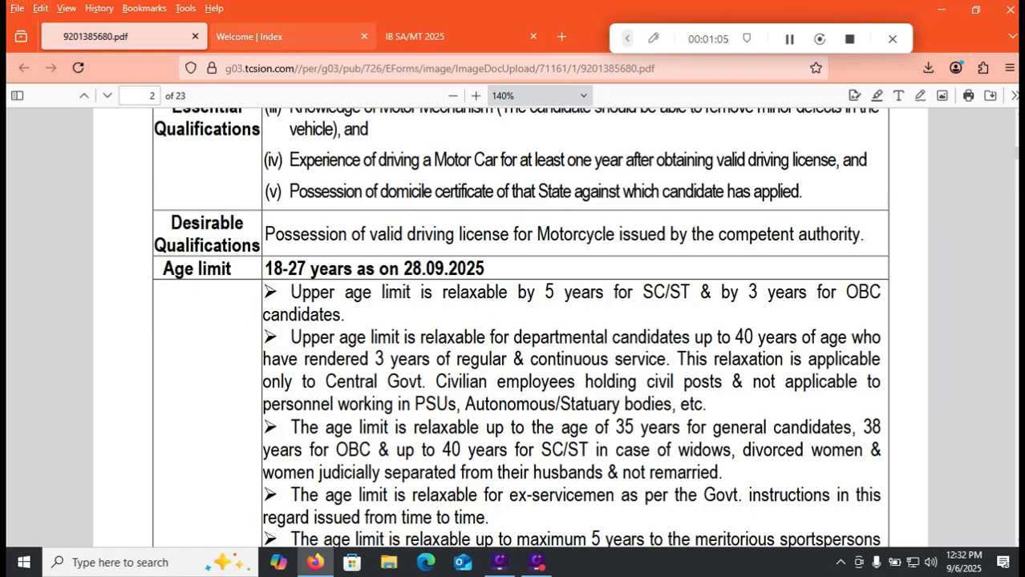
left_click(276, 37)
left_click(441, 37)
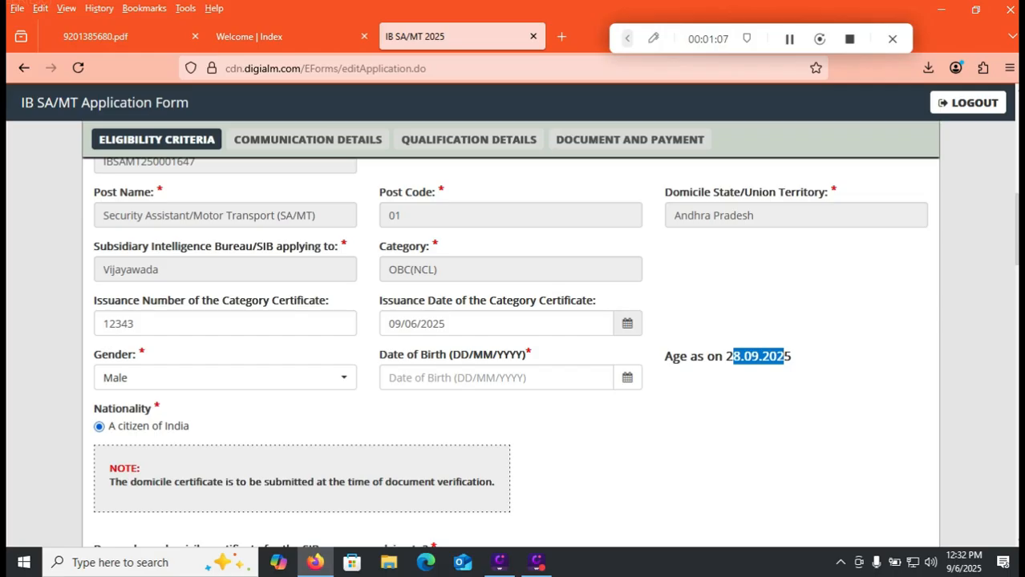
Pick the applicant's date of birth from the calendar in the eligibility details.
left_click(495, 378)
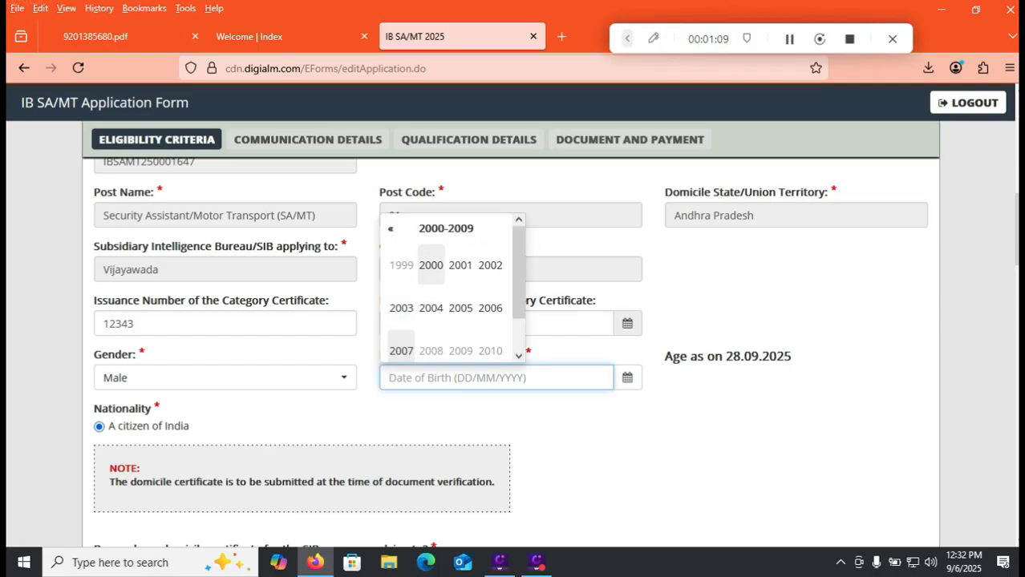
left_click(431, 265)
left_click(430, 265)
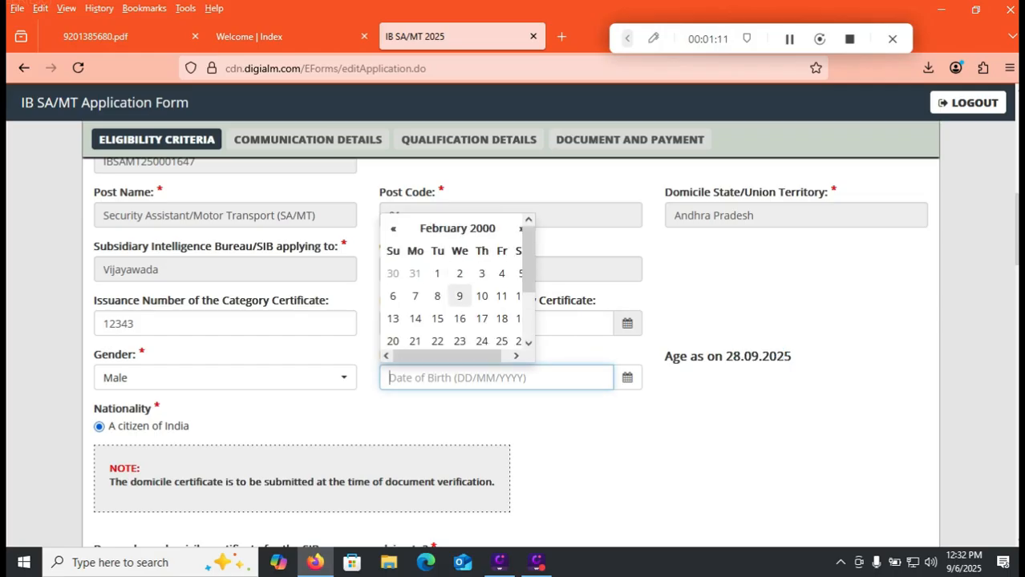
left_click(459, 295)
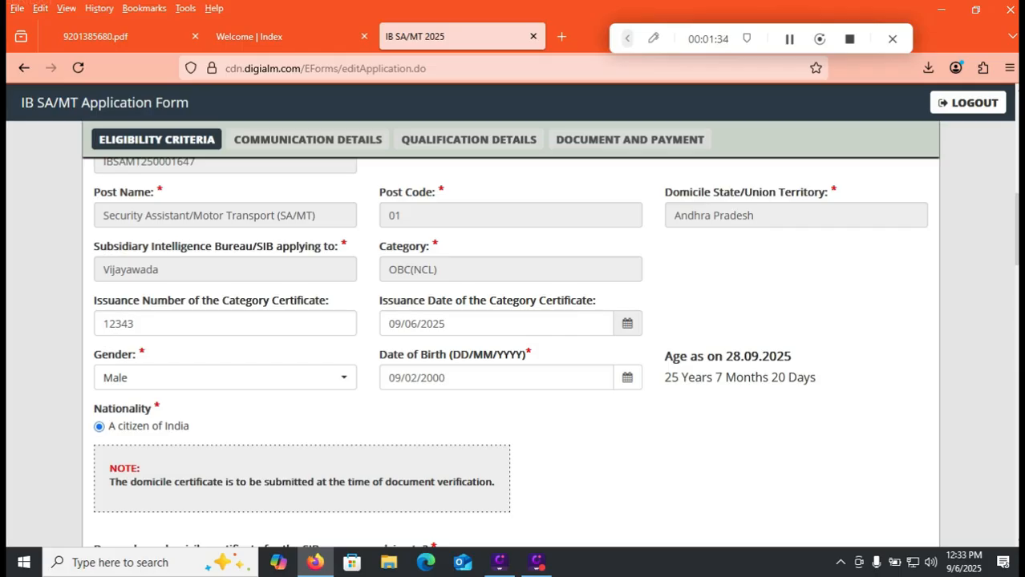
Answer Yes to having the domicile certificate, and set the marital status to Unmarried and the religion to Hindu.
scroll(513, 337, "down", 5)
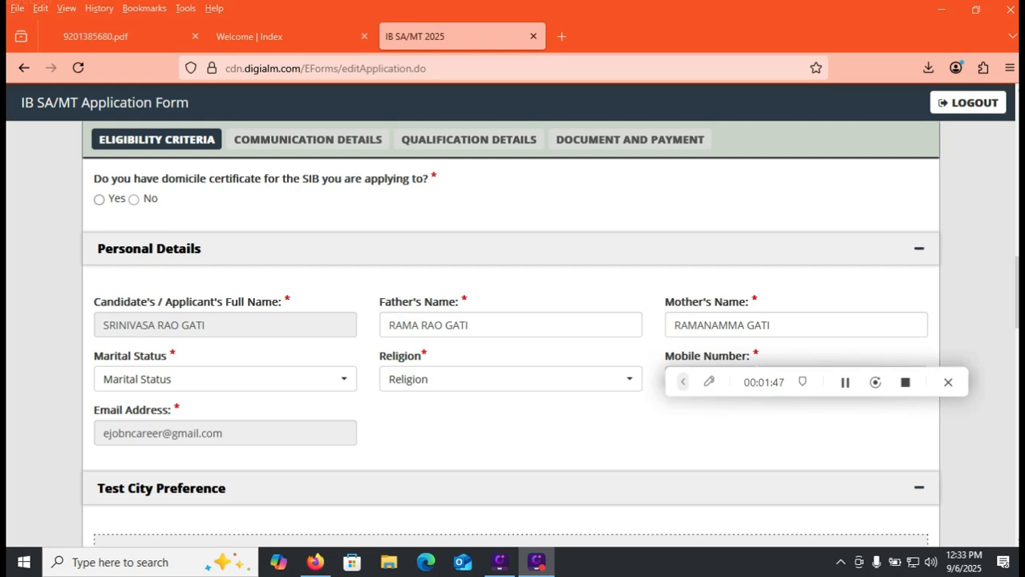
left_click(99, 199)
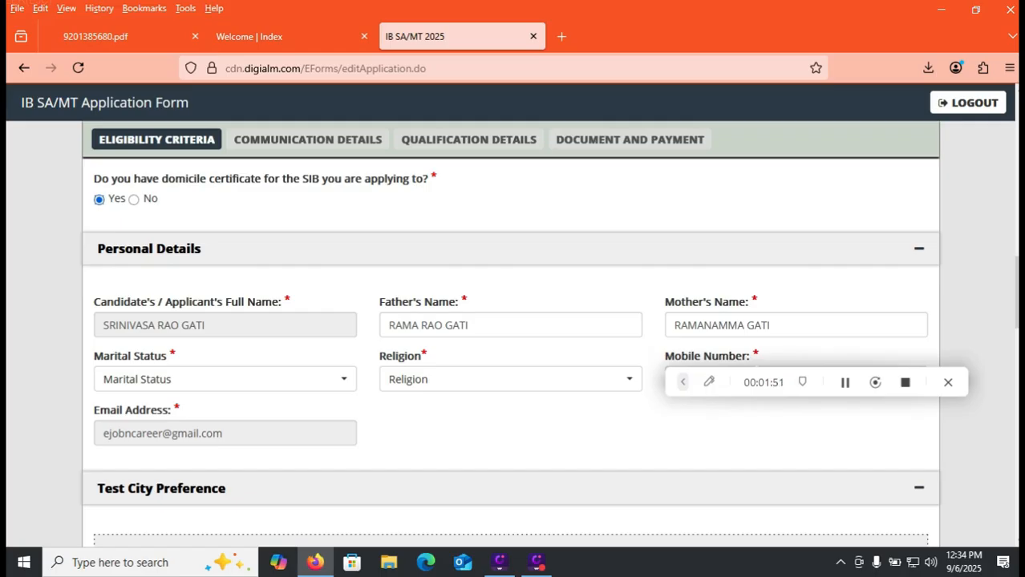
left_click(224, 379)
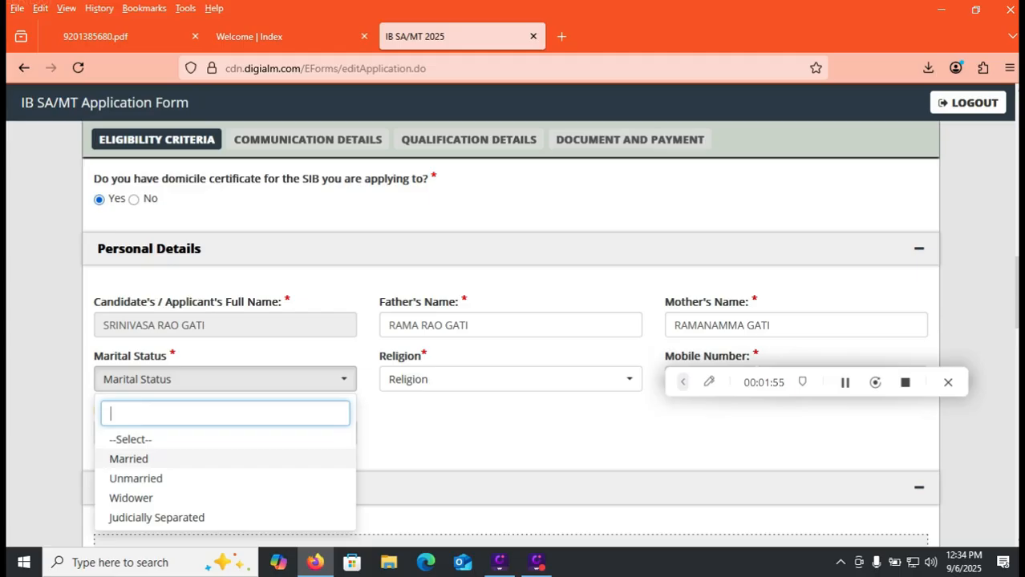
key("Down")
key("Return")
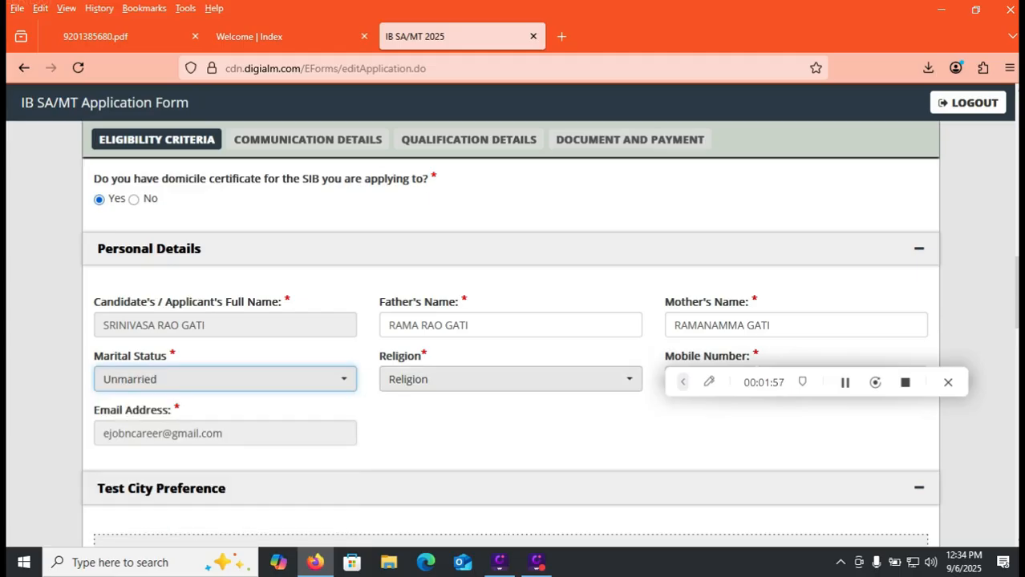
left_click(510, 379)
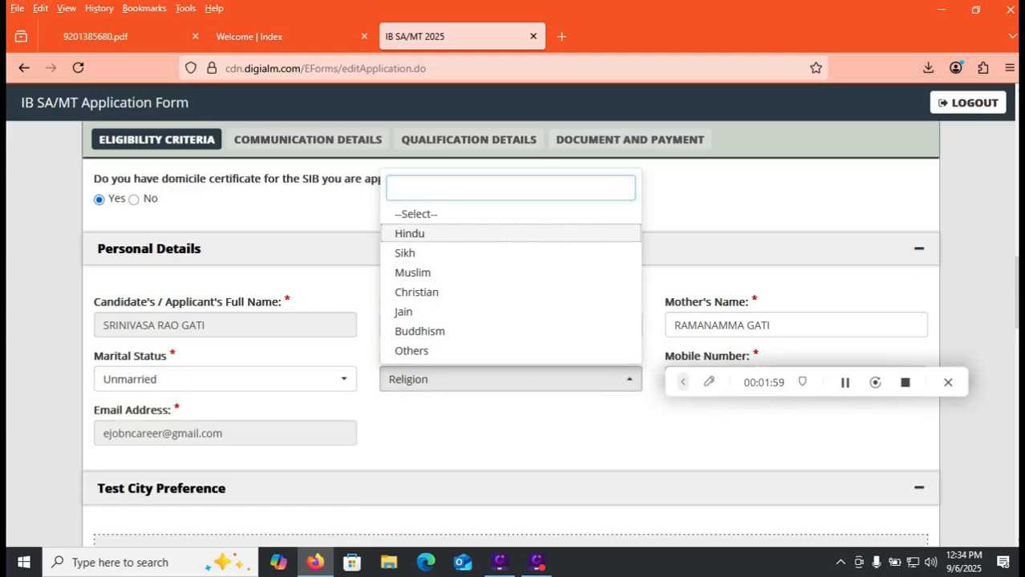
key("Return")
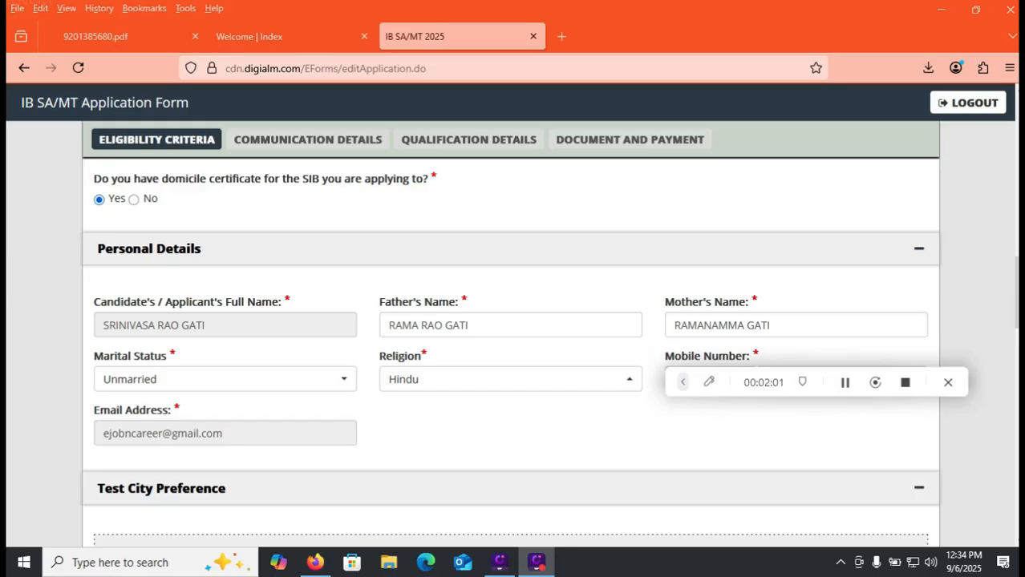
Set the first two test preferences to Tirupathi and Vijayawada, both with Andhra Pradesh as the state.
scroll(514, 336, "down", 5)
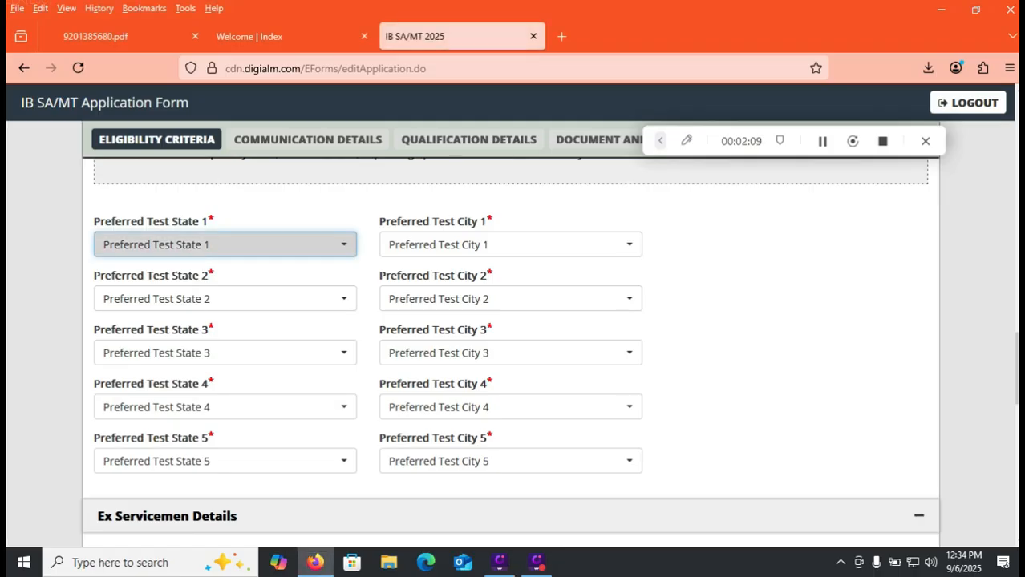
left_click(224, 245)
left_click(149, 344)
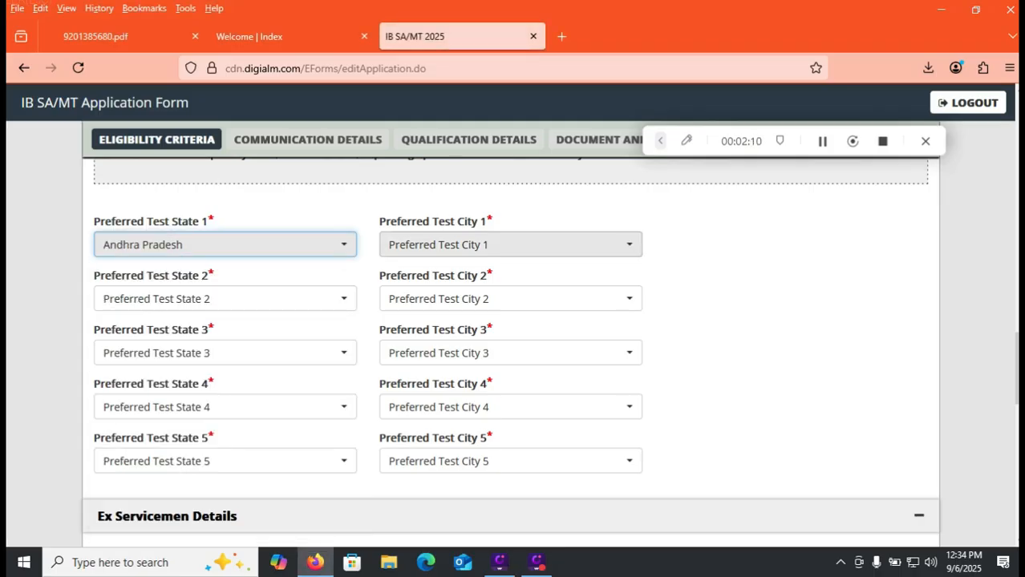
left_click(510, 245)
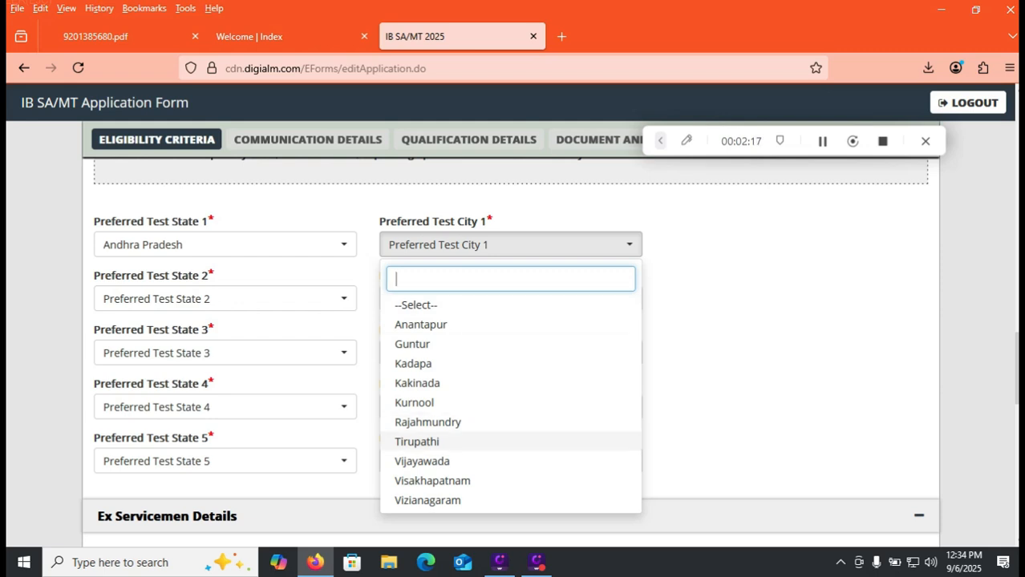
left_click(417, 442)
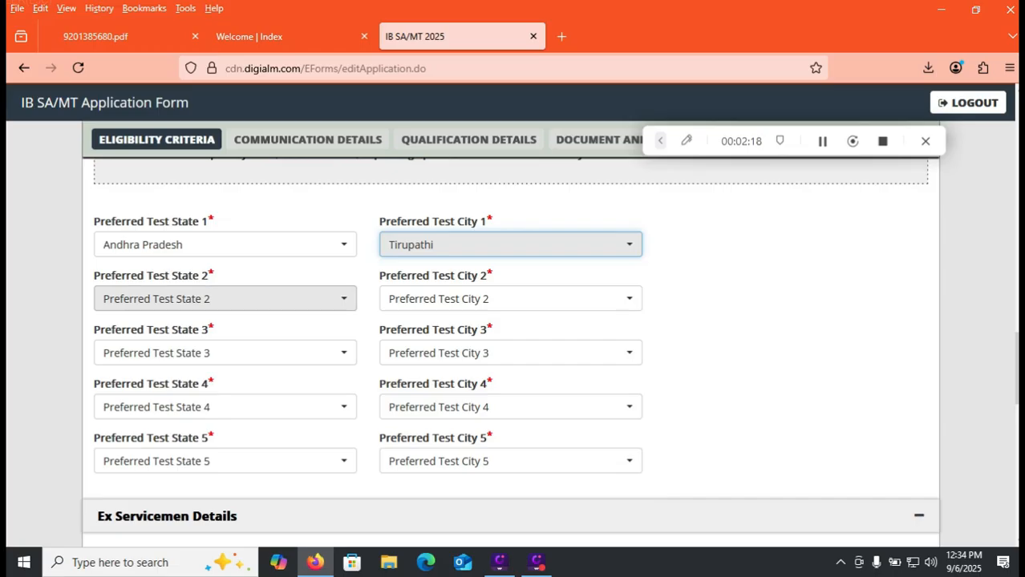
left_click(224, 299)
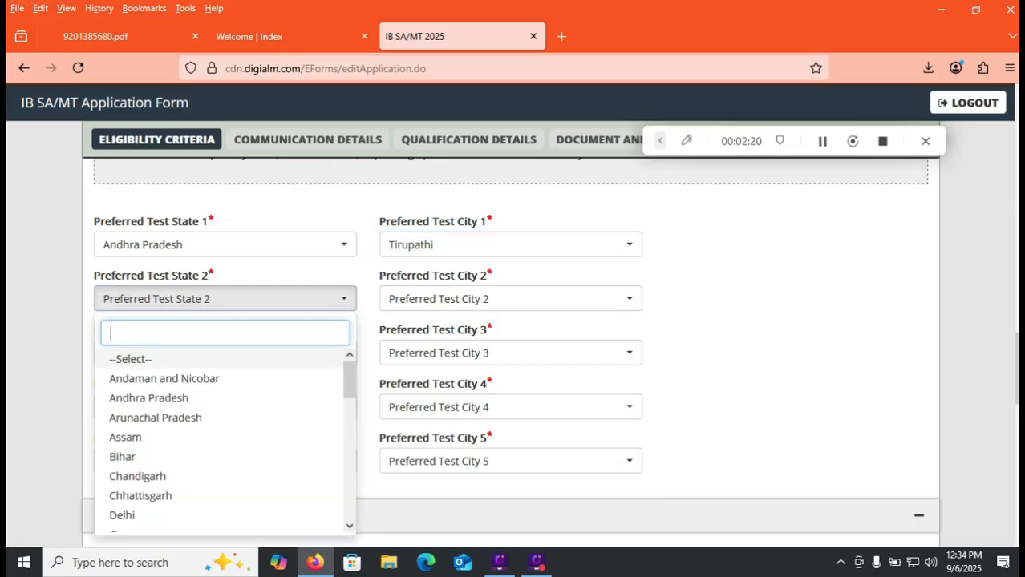
left_click(149, 397)
left_click(510, 298)
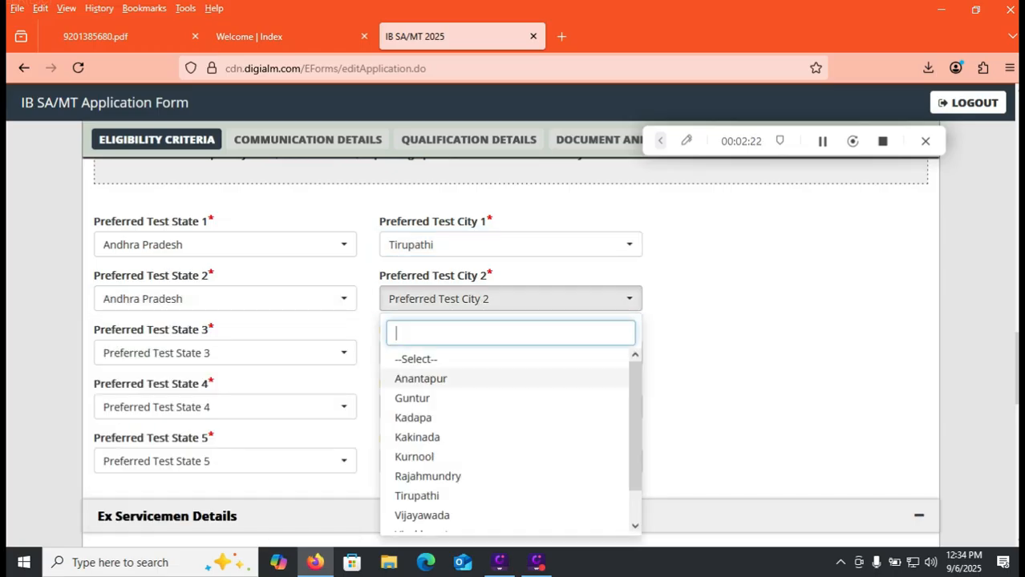
left_click(422, 515)
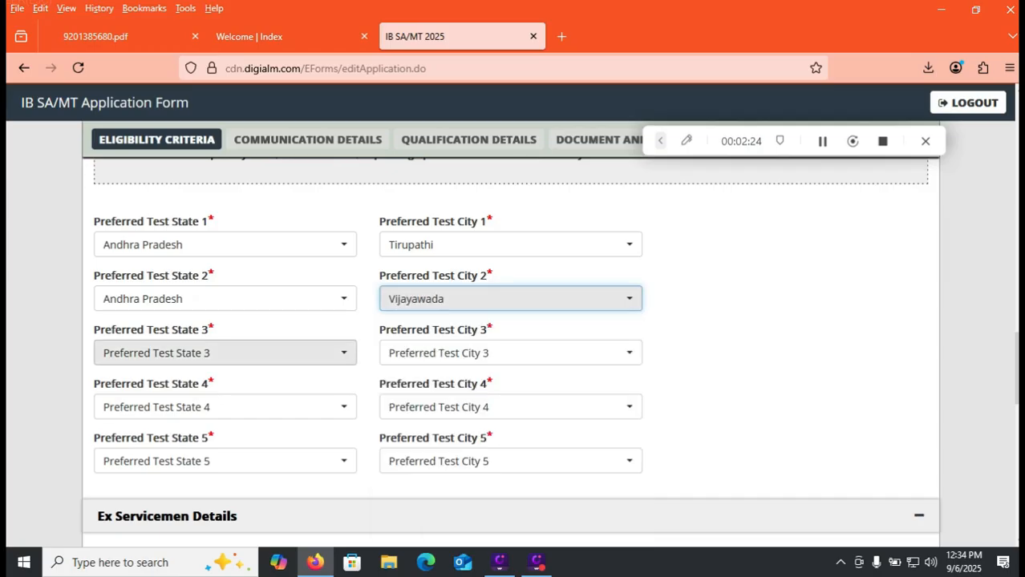
Set the third test preference to Telangana with Hyderabad/Secunderabad as the city.
left_click(225, 353)
left_click_drag(350, 423, 349, 497)
left_click(140, 502)
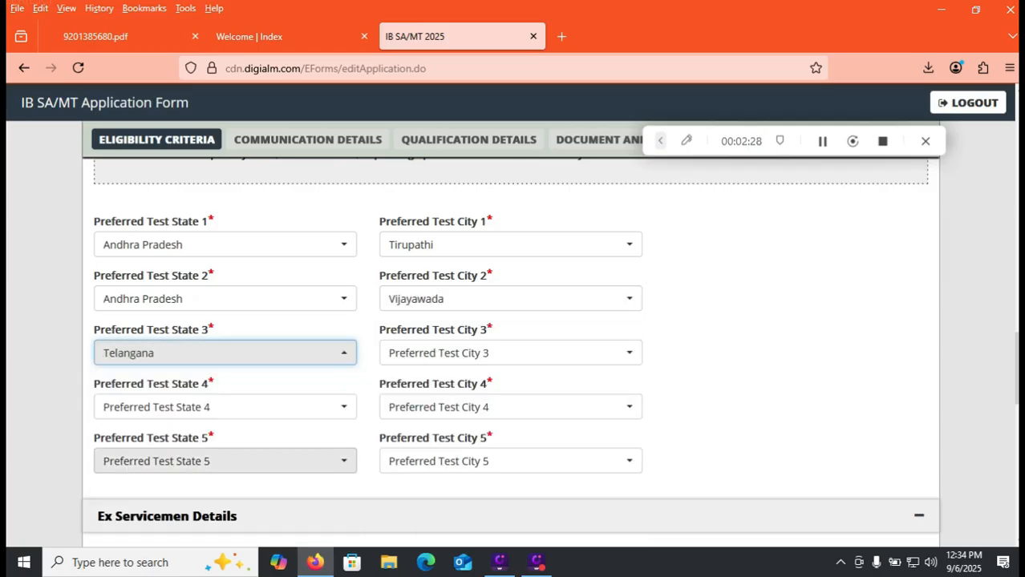
left_click(510, 353)
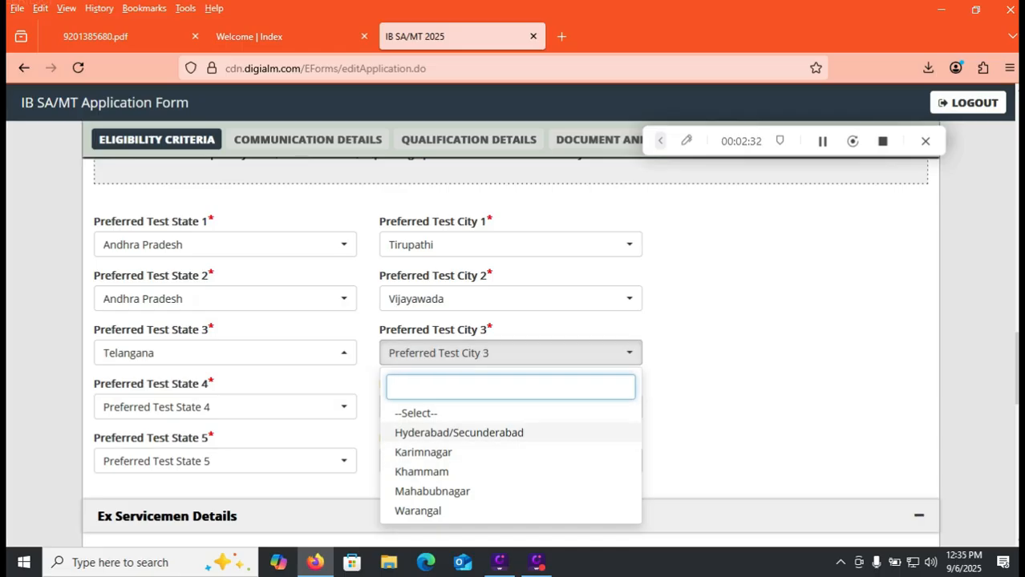
left_click(459, 432)
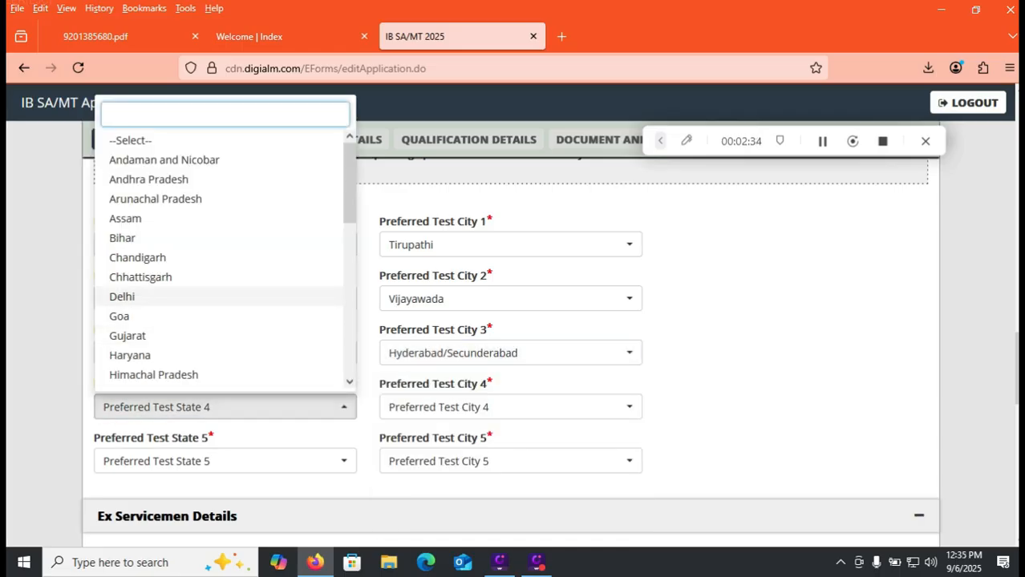
Set the fourth test preference to Rajahmundry in Andhra Pradesh, and try to choose Andhra Pradesh as the fifth state.
left_click(149, 179)
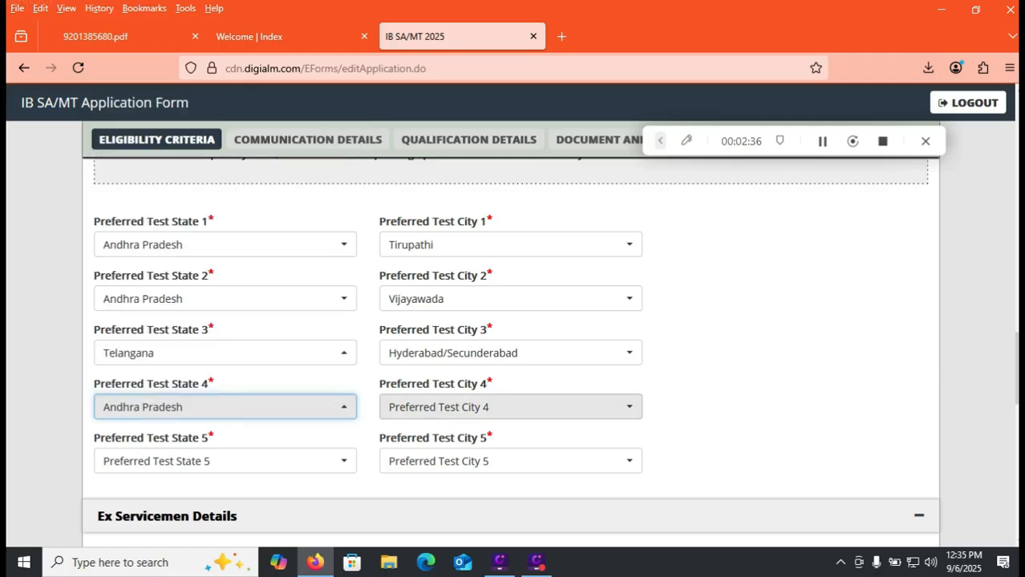
left_click(510, 407)
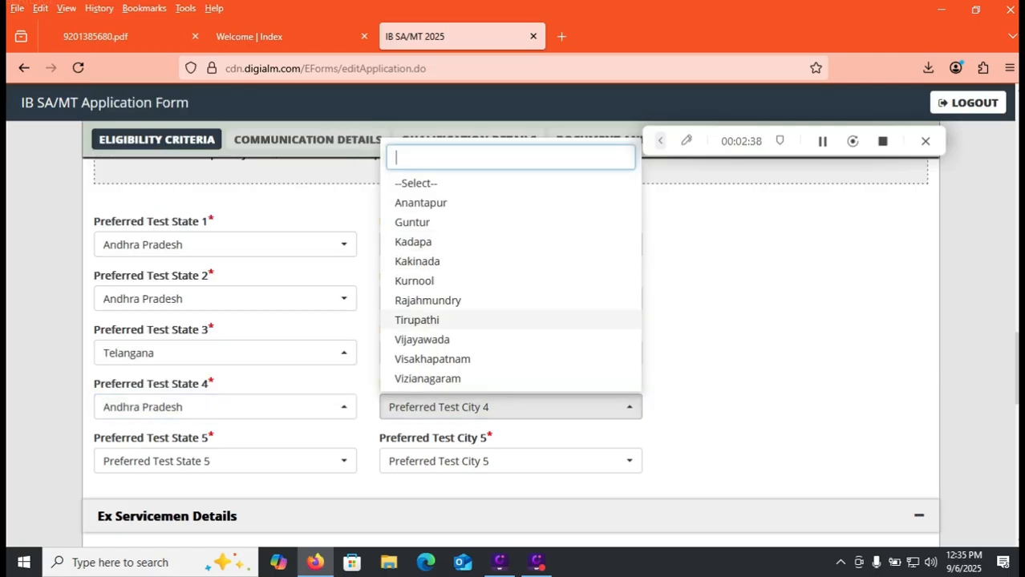
left_click(427, 300)
left_click(225, 461)
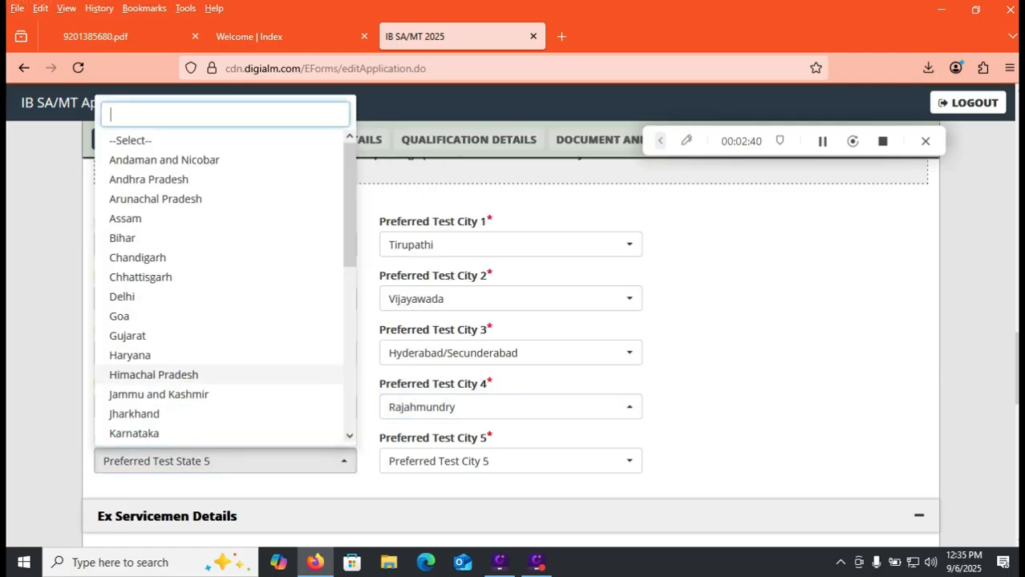
left_click(149, 179)
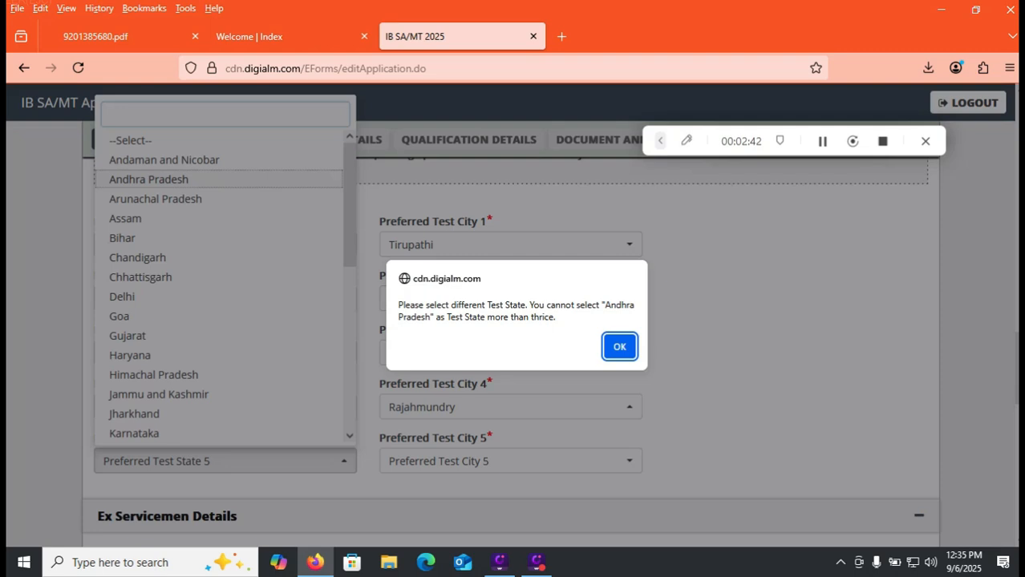
left_click(620, 347)
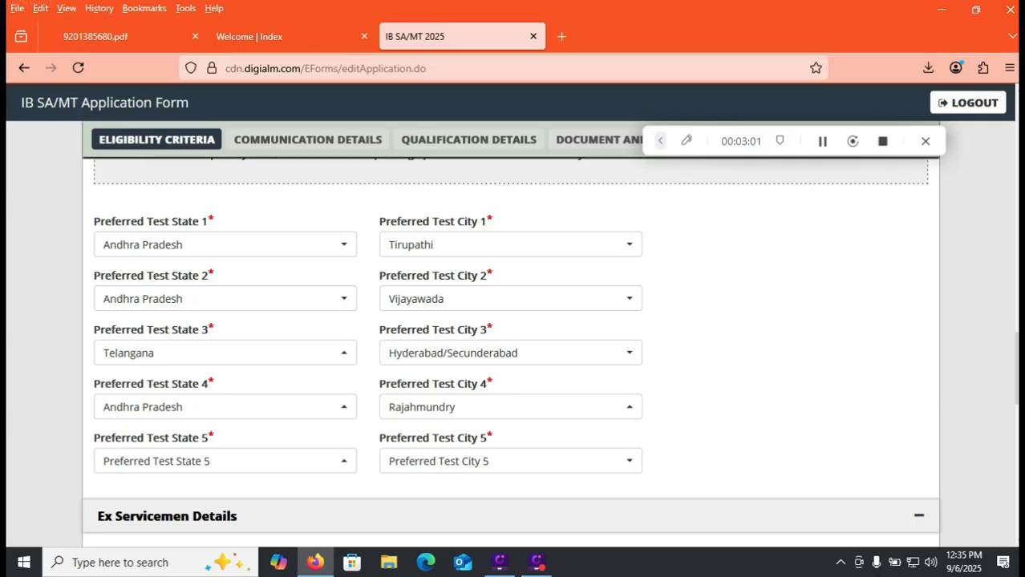
Change the third test preference to Visakhapatnam in Andhra Pradesh, and the fourth and fifth to Khammam and Hyderabad/Secunderabad in Telangana.
left_click(225, 353)
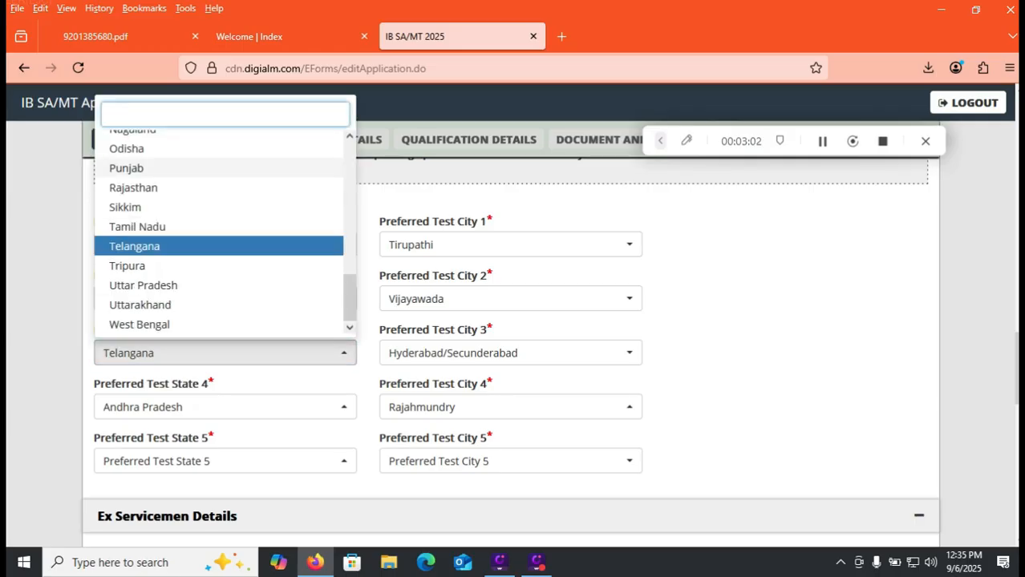
scroll(225, 233, "up", 10)
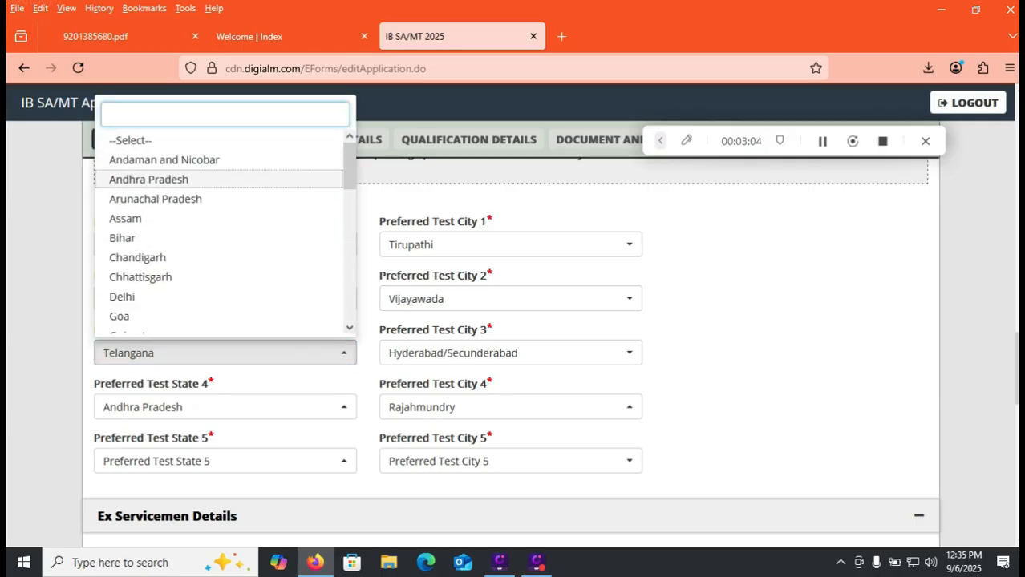
left_click(148, 179)
left_click(619, 346)
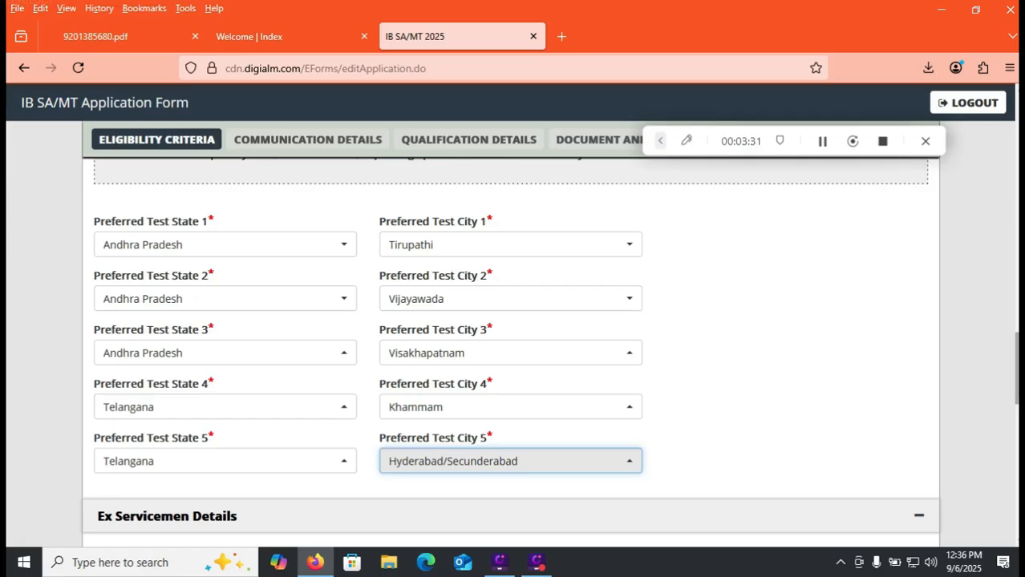
Answer No to being an ex-serviceman and Yes to all three essential qualification questions on car license, motor mechanism and driving experience.
scroll(513, 337, "down", 5)
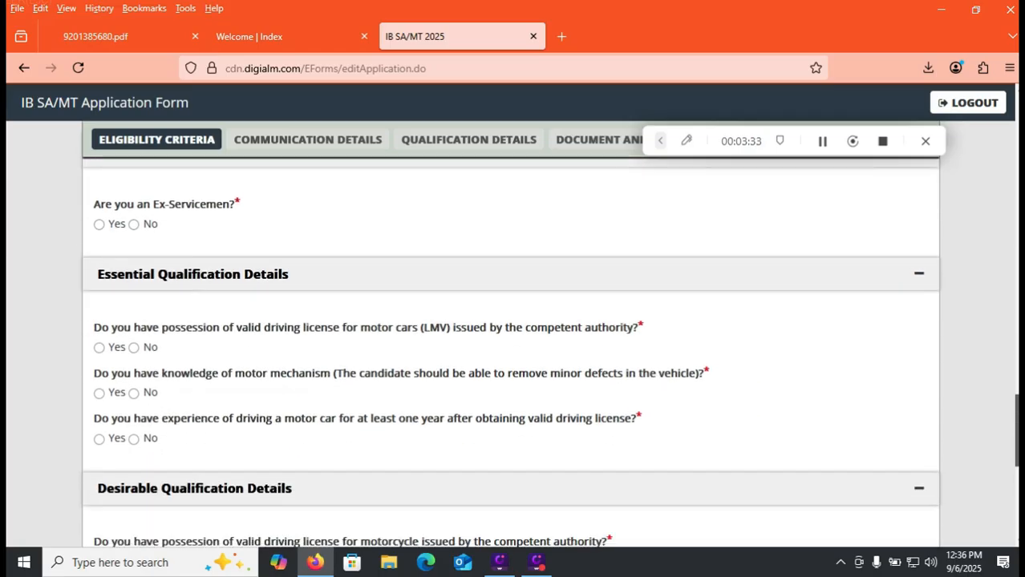
left_click(134, 225)
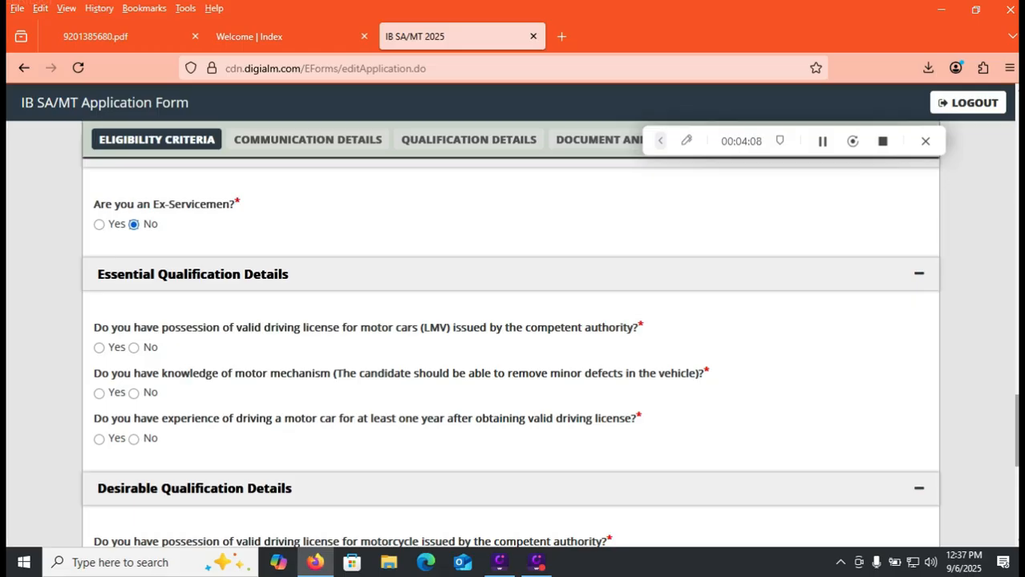
scroll(510, 341, "down", 1)
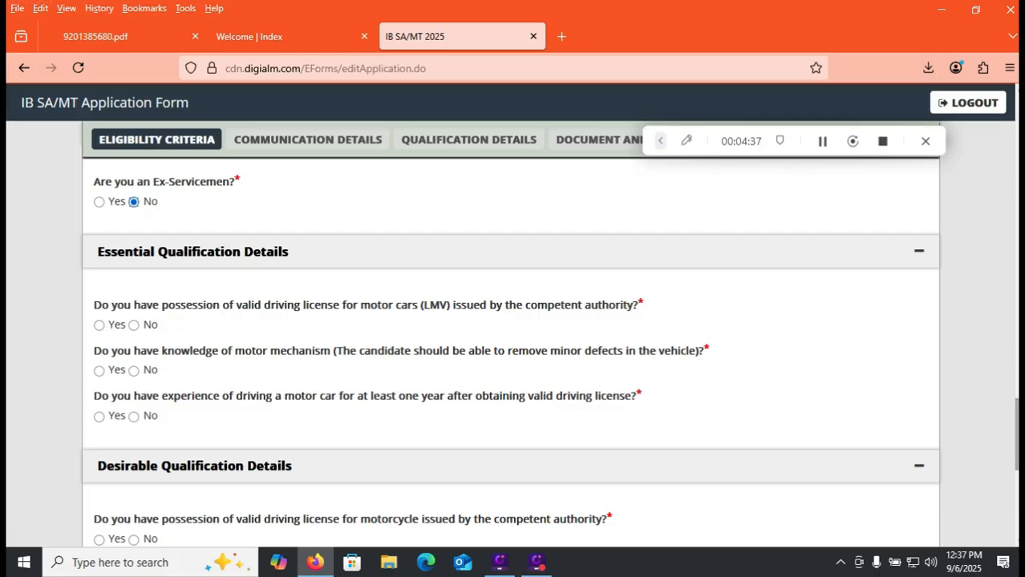
left_click(100, 325)
left_click(99, 371)
left_click(99, 417)
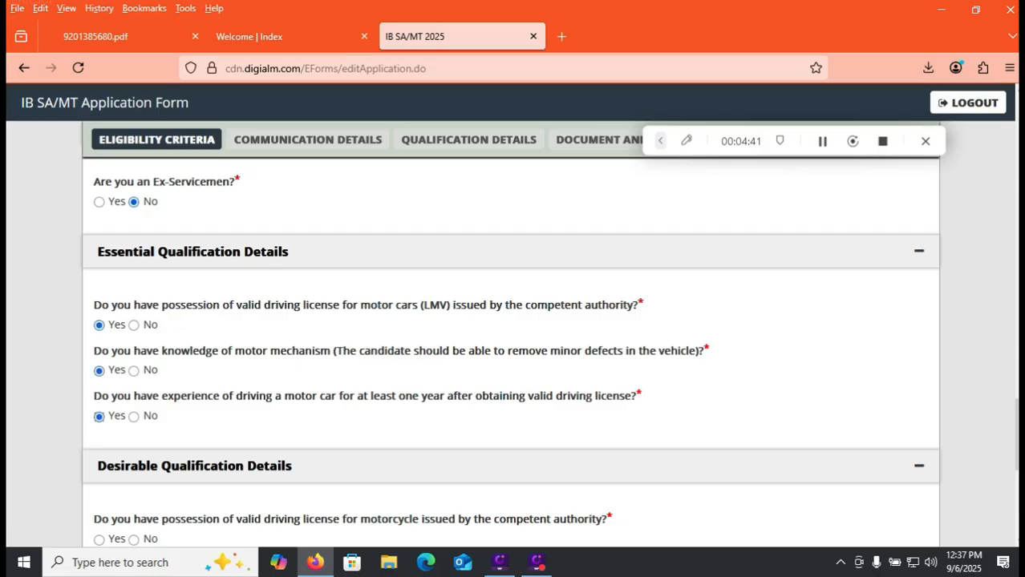
Answer No to the motorcycle license, sportsperson and government servant questions, and save the eligibility section to continue.
scroll(513, 345, "down", 1)
scroll(513, 344, "down", 2)
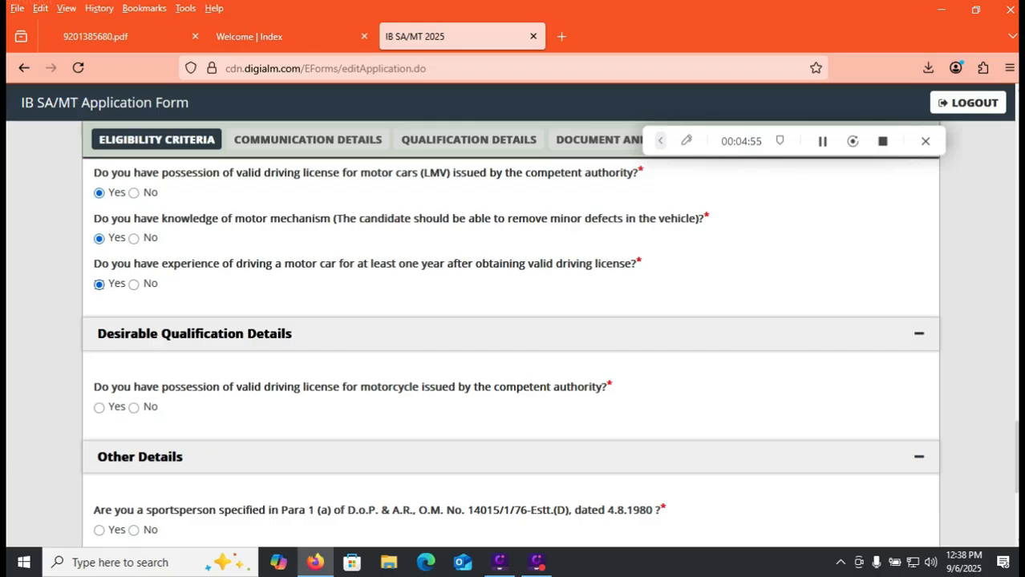
left_click(134, 408)
scroll(510, 353, "down", 3)
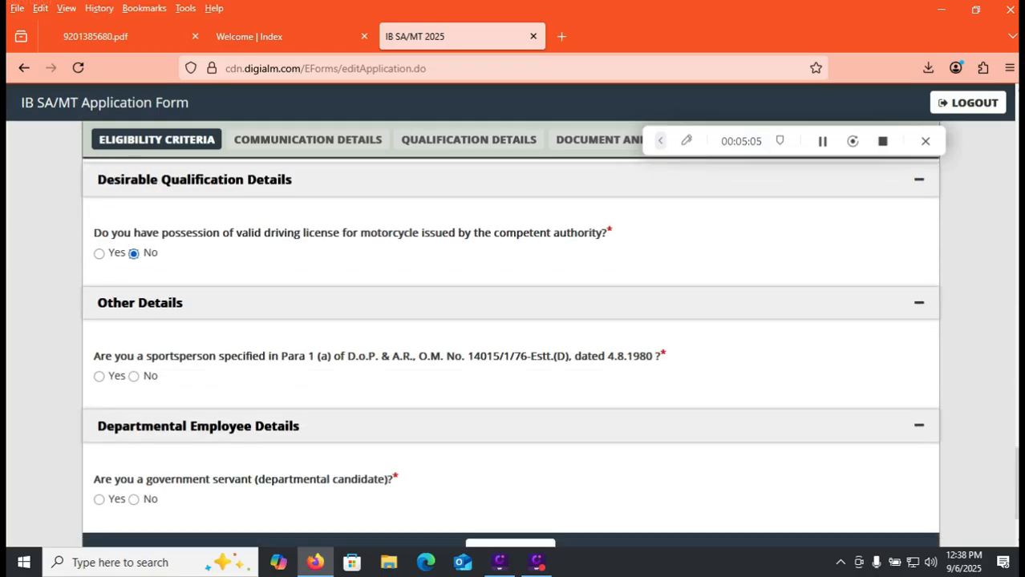
left_click(99, 377)
left_click(134, 377)
scroll(510, 337, "down", 1)
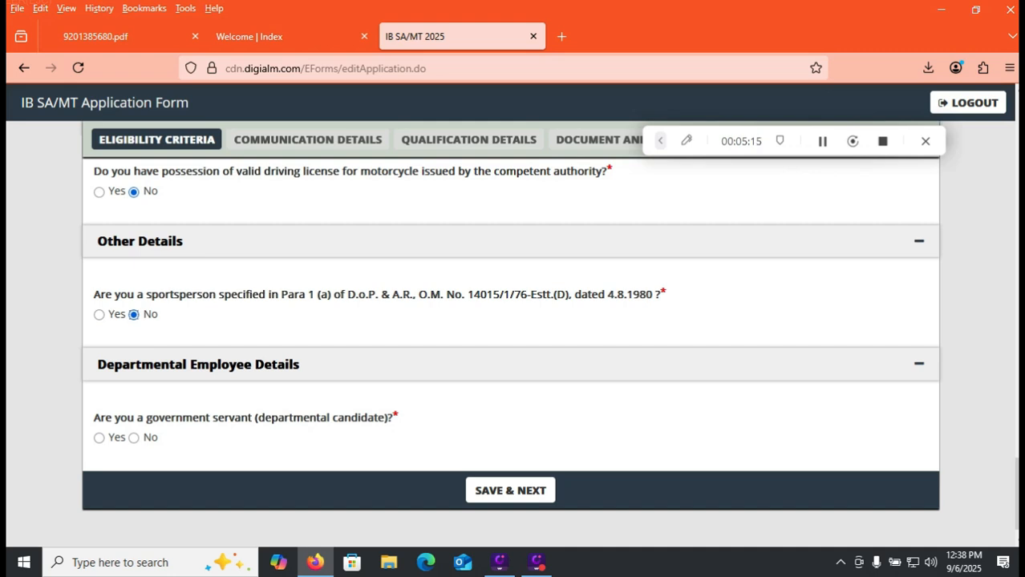
left_click(133, 437)
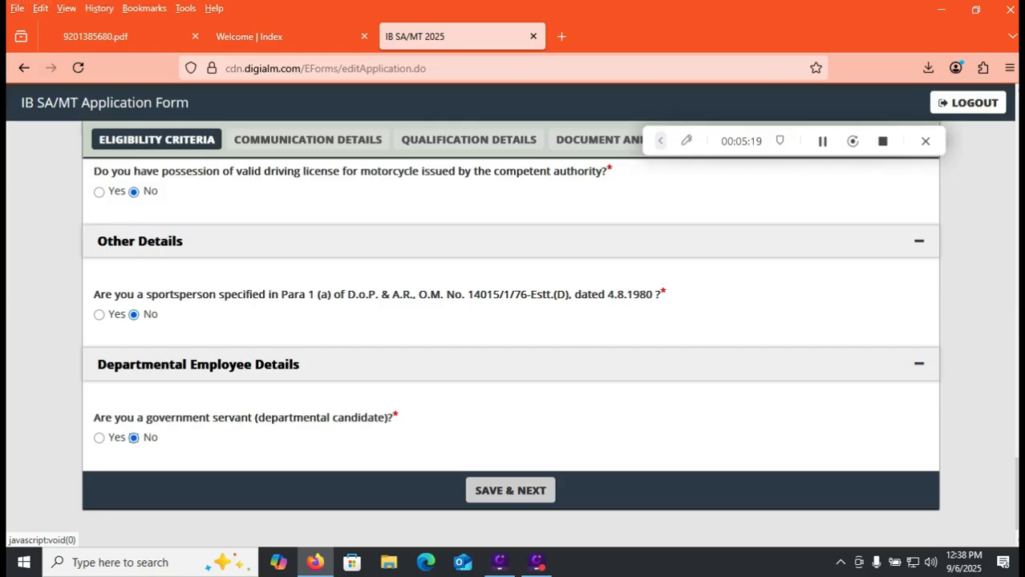
left_click(510, 491)
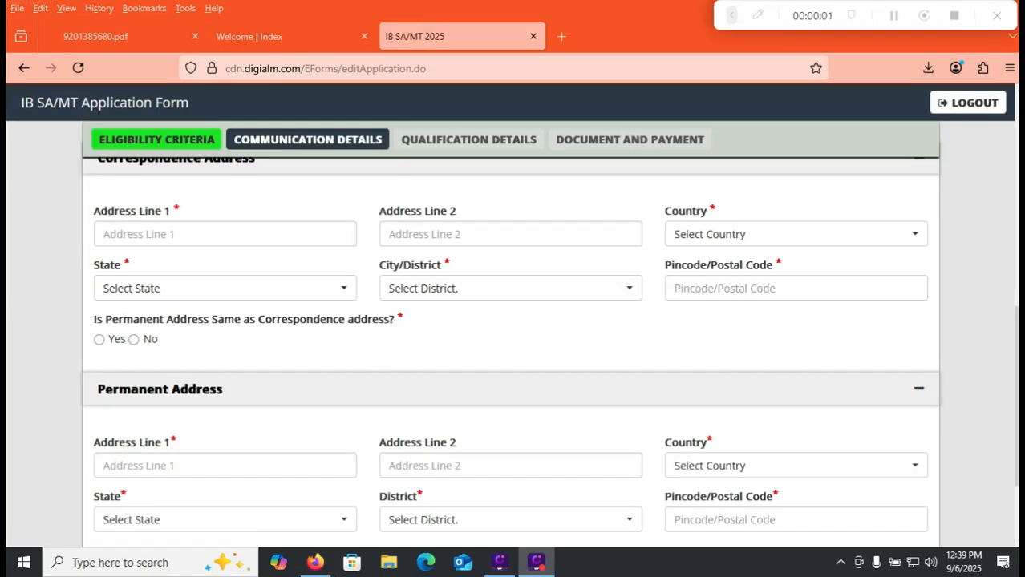
Set the correspondence address's country to India and its state to Andhra Pradesh.
left_click_drag(1016, 385, 1016, 372)
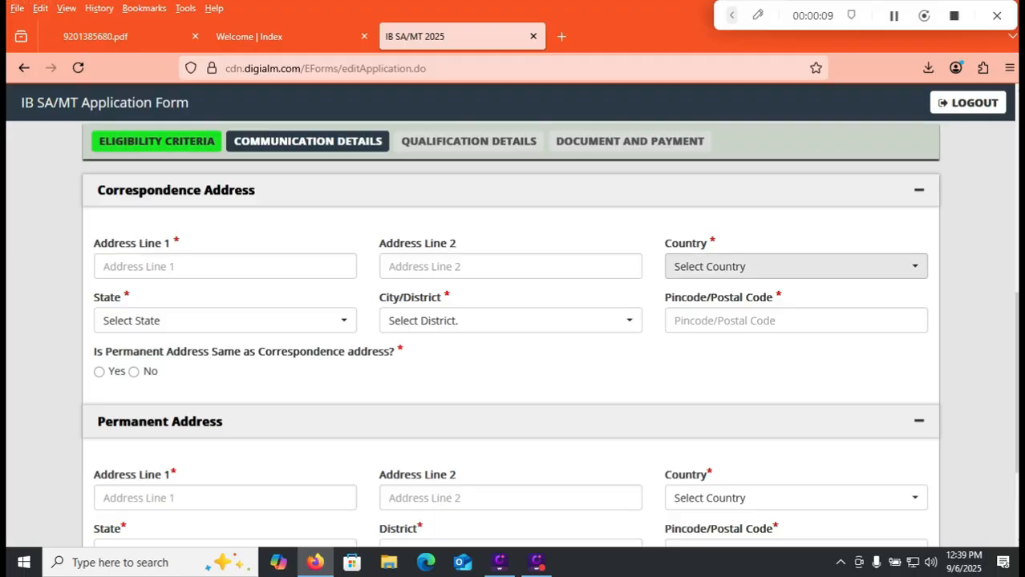
left_click(796, 267)
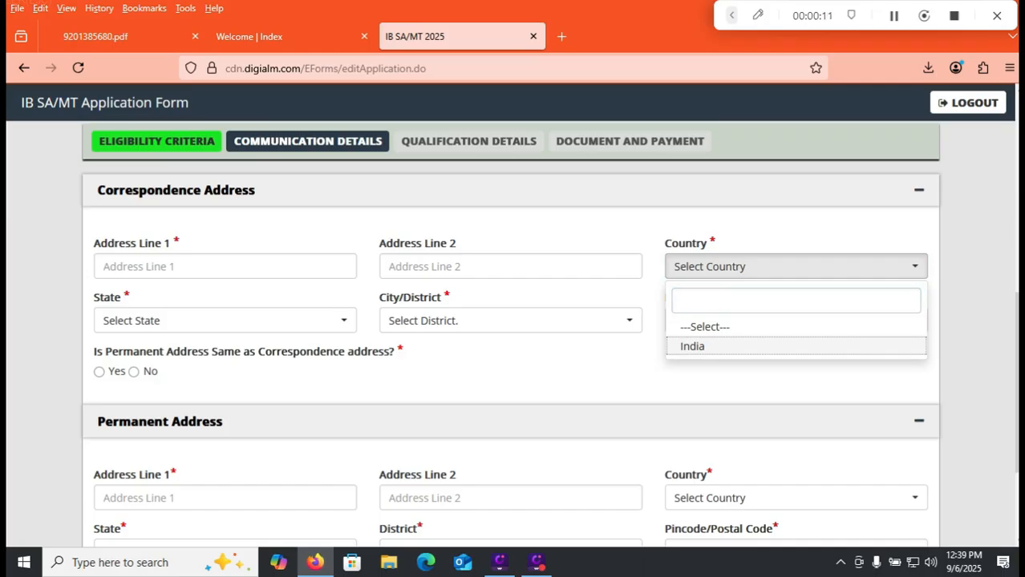
left_click(690, 346)
left_click(225, 321)
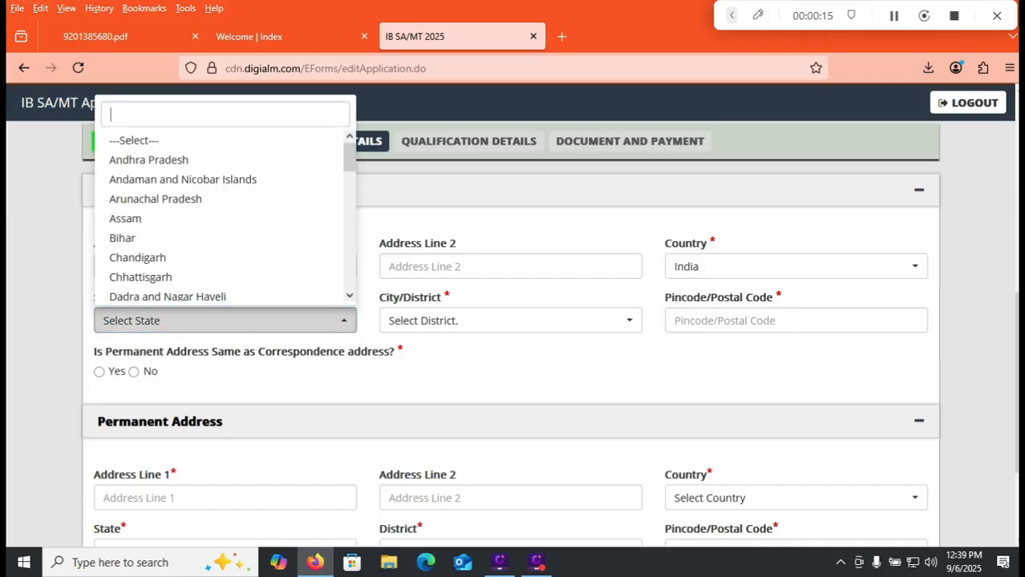
left_click(150, 161)
Choose Others as the correspondence address's city/district and enter the applicant's city in the additional field.
left_click(510, 321)
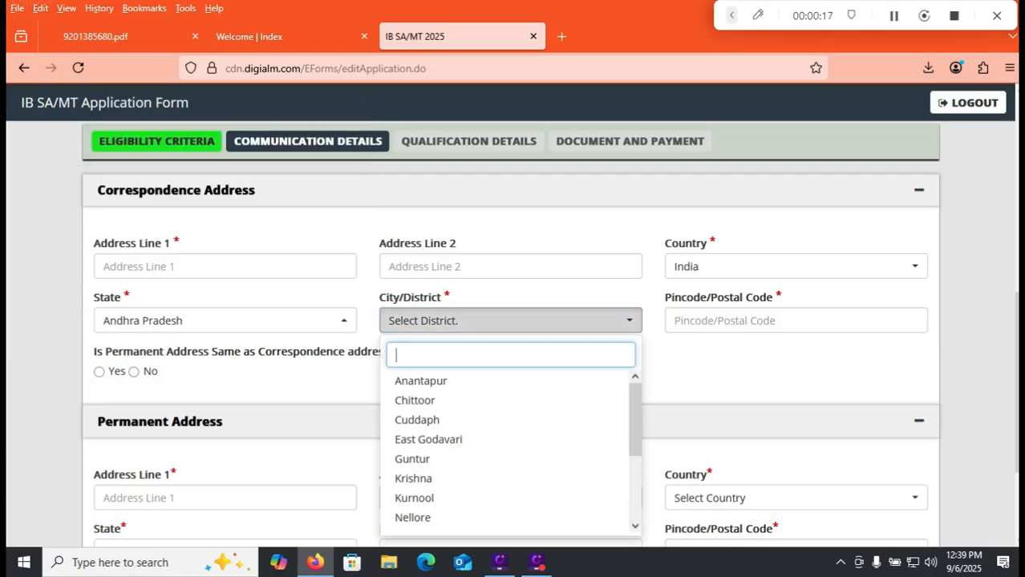
left_click_drag(635, 417, 635, 484)
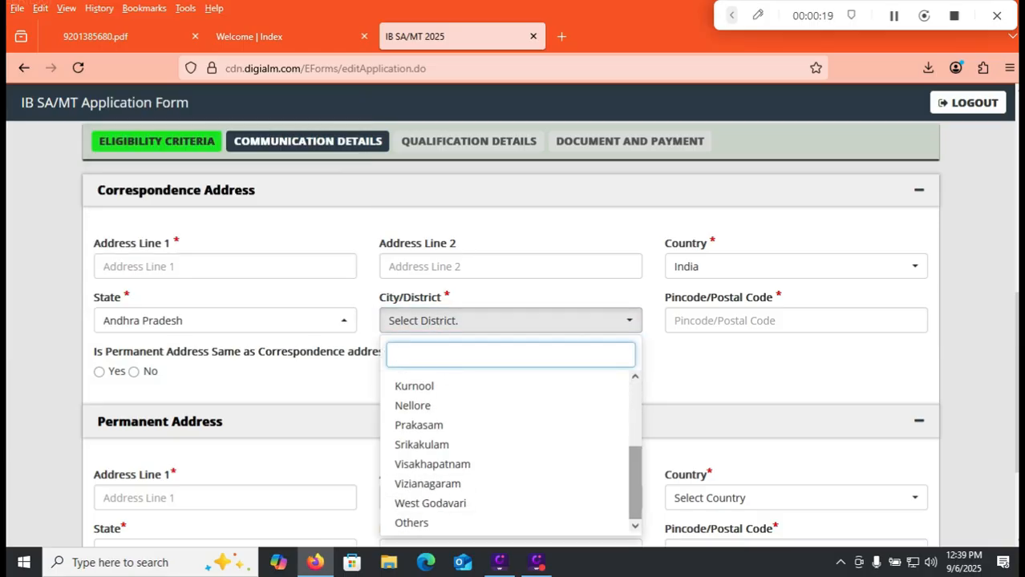
left_click(411, 523)
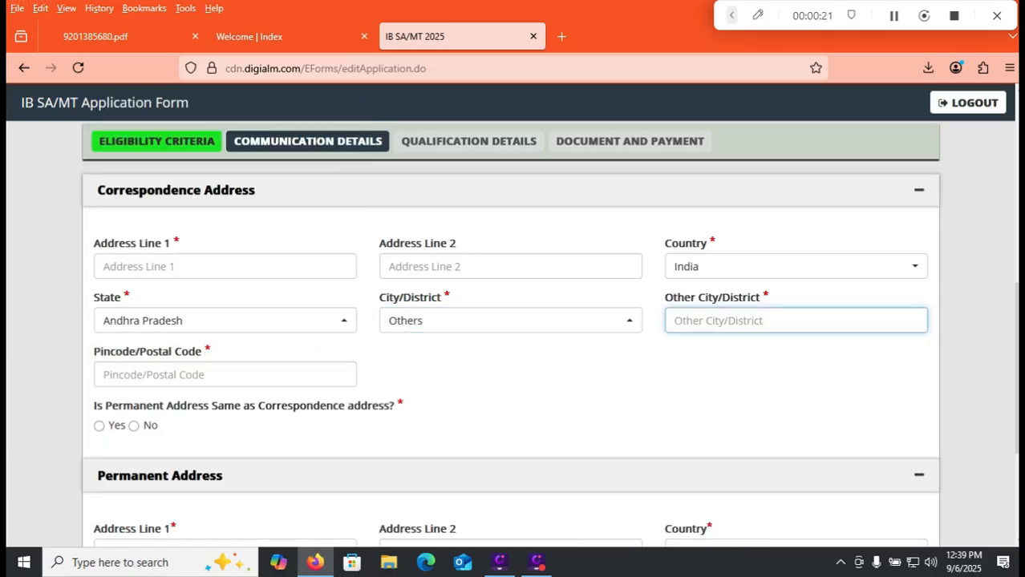
type("TIRUPATI")
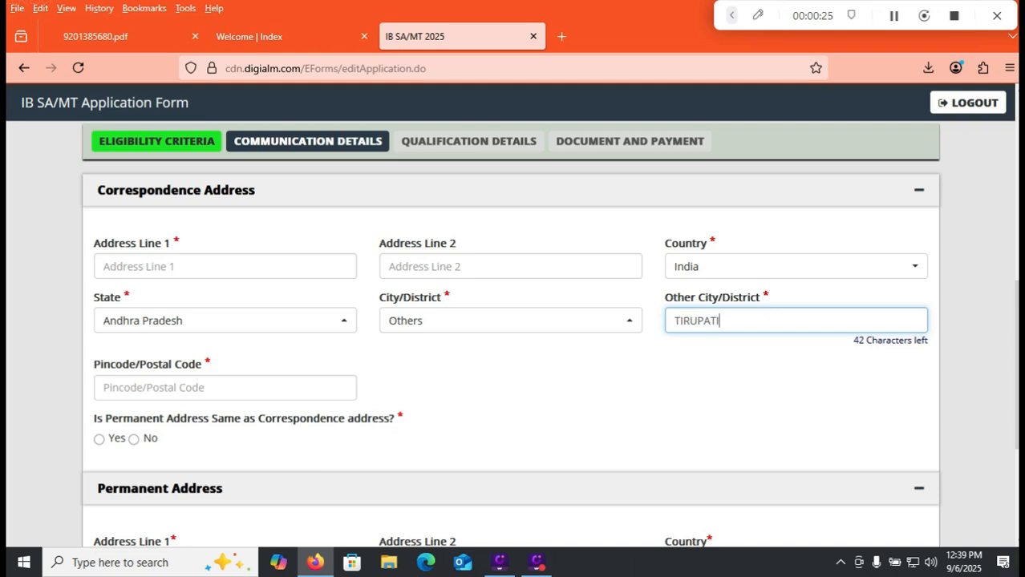
key("Tab")
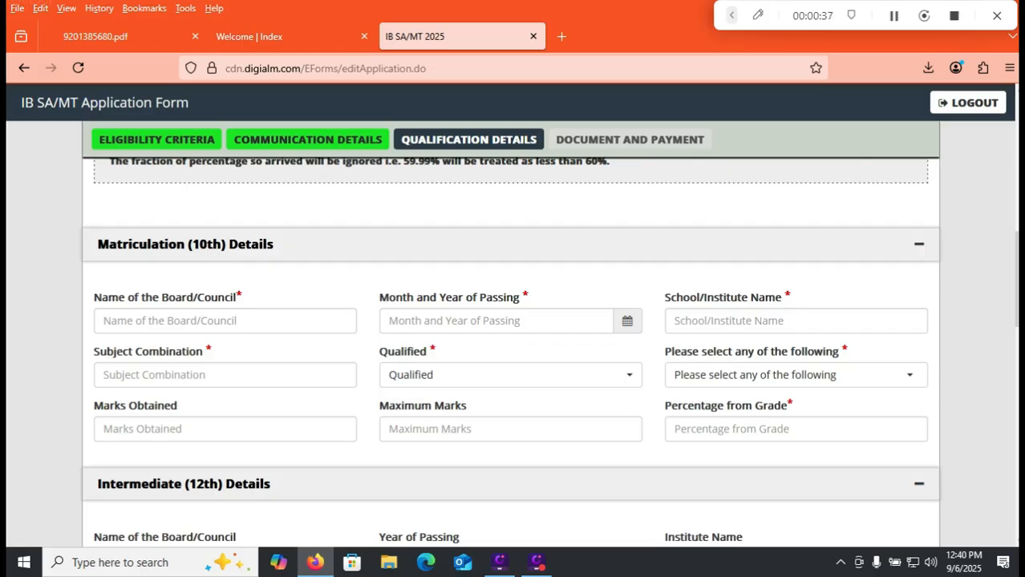
Enter CBSE as the matriculation board and set the month and year of passing to 07/2015.
scroll(510, 353, "down", 5)
scroll(510, 353, "up", 3)
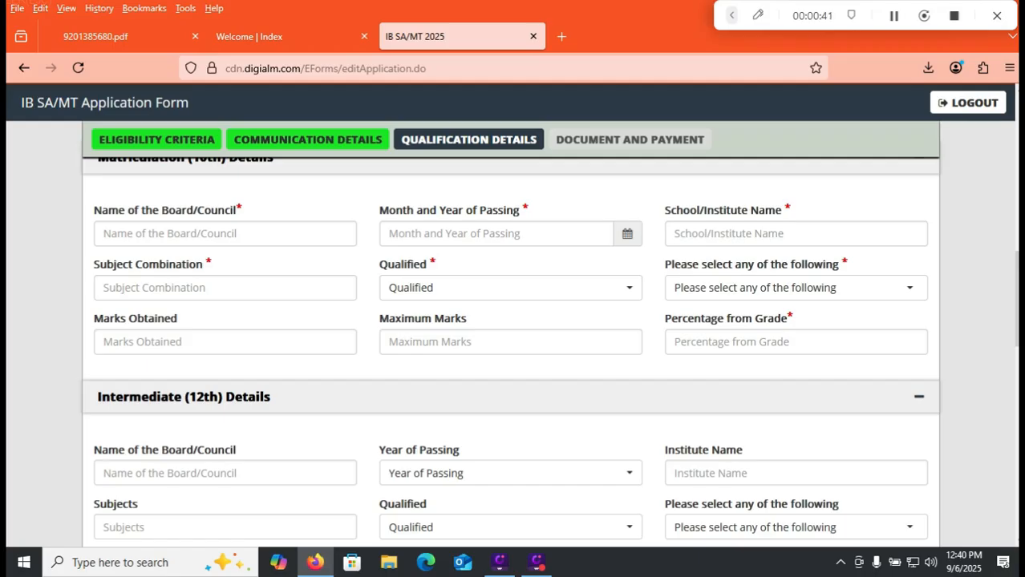
scroll(511, 353, "down", 4)
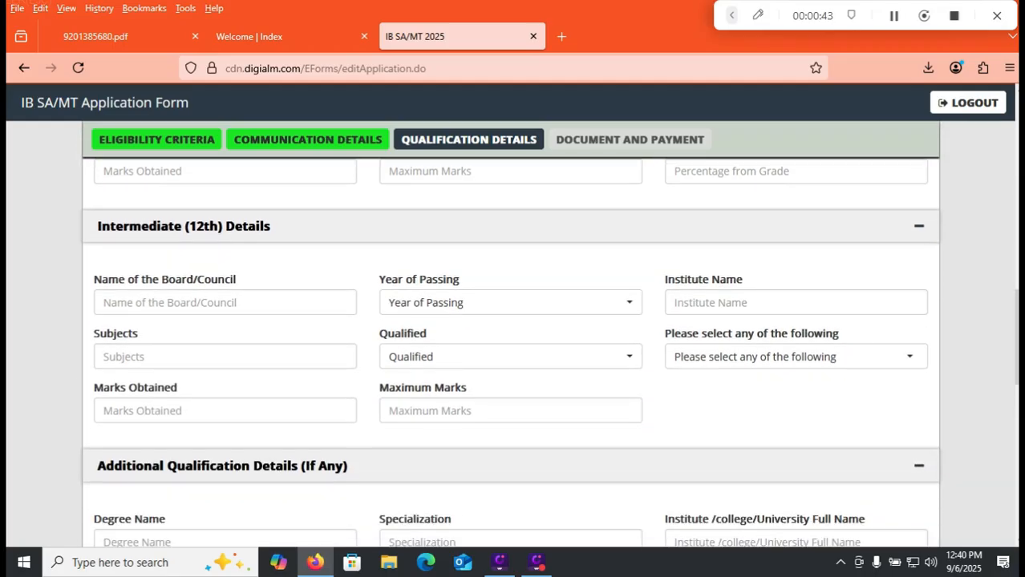
scroll(510, 352, "up", 6)
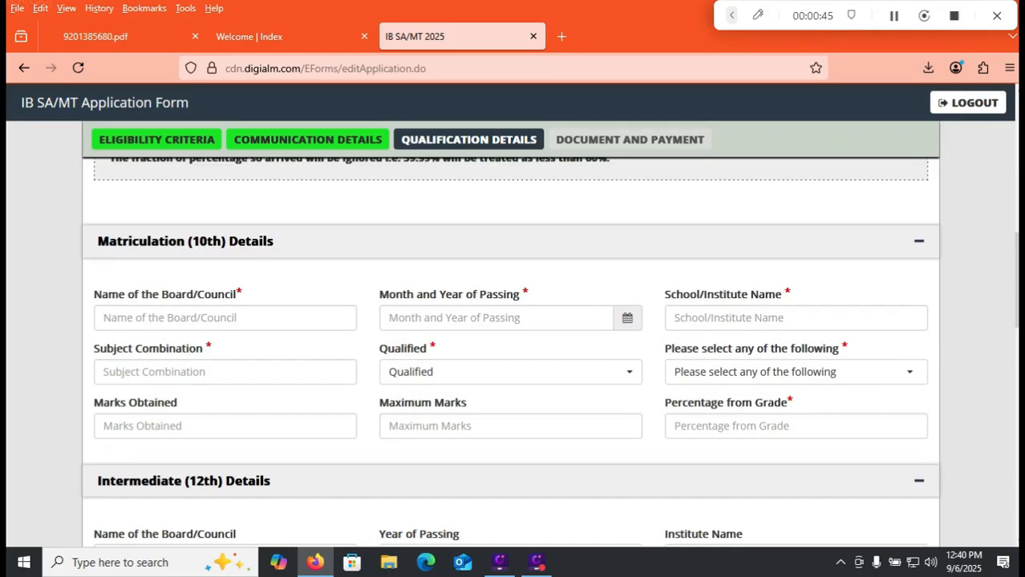
left_click(224, 318)
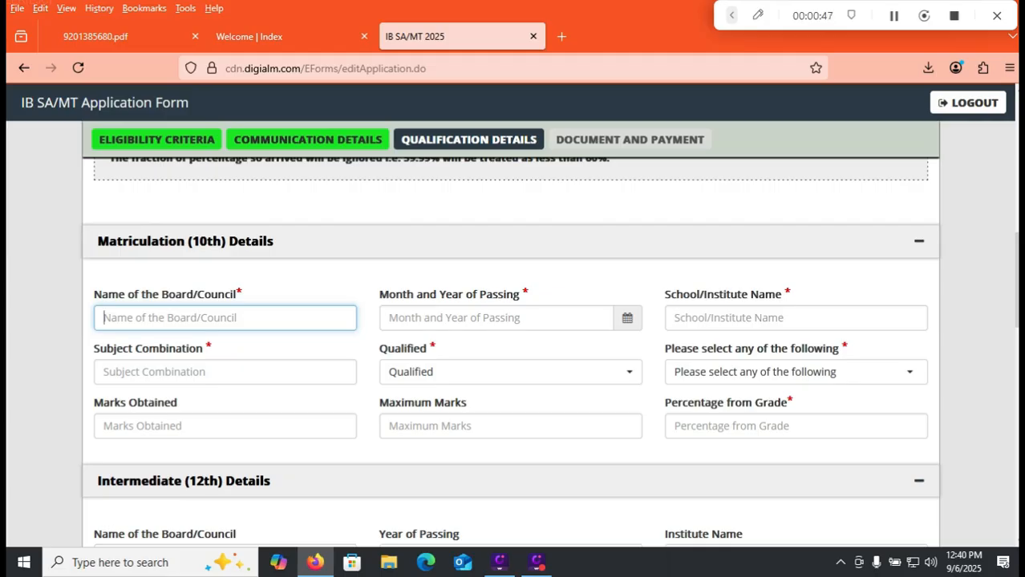
type("CBSE")
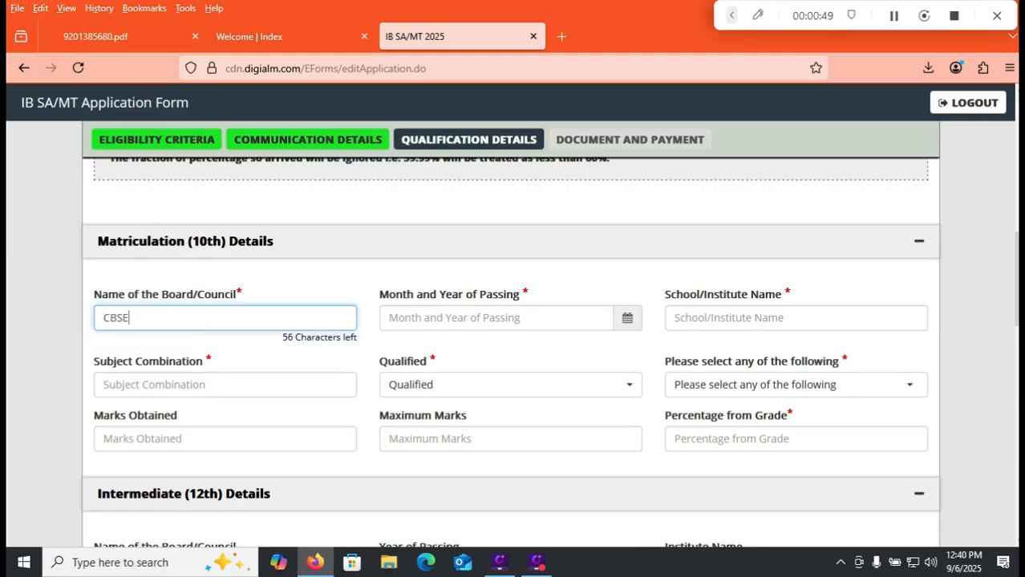
left_click(481, 318)
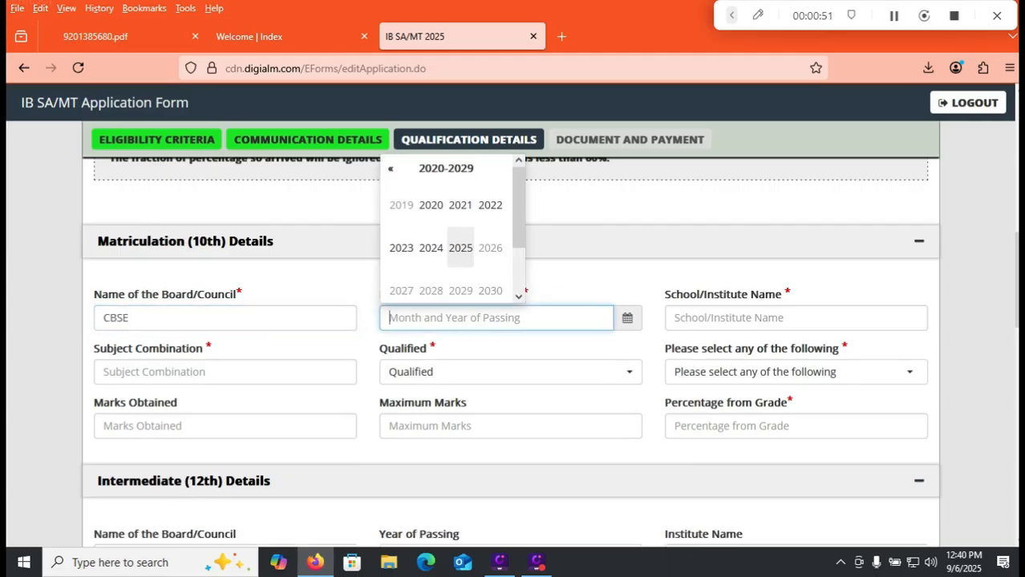
left_click(390, 168)
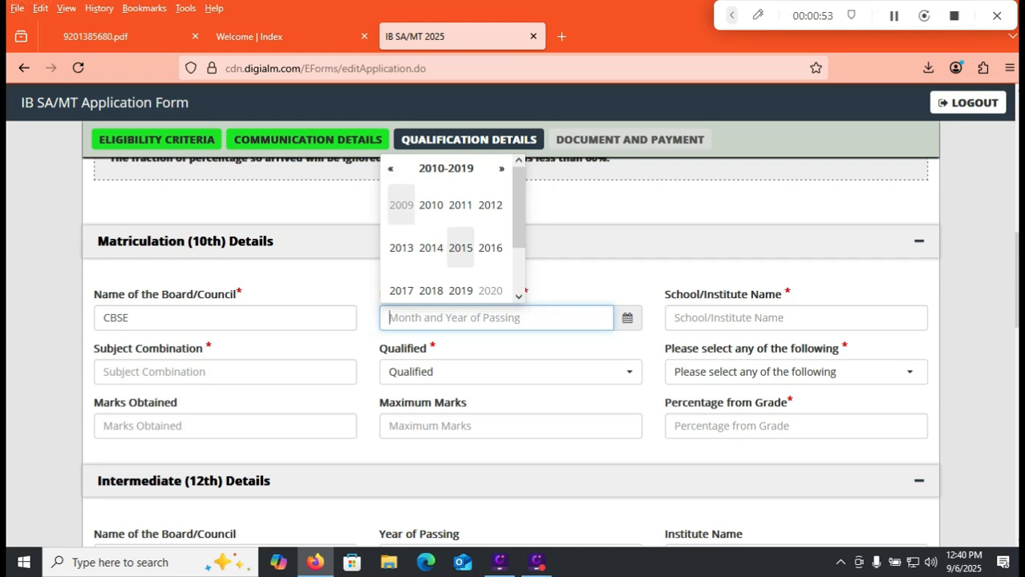
left_click(460, 248)
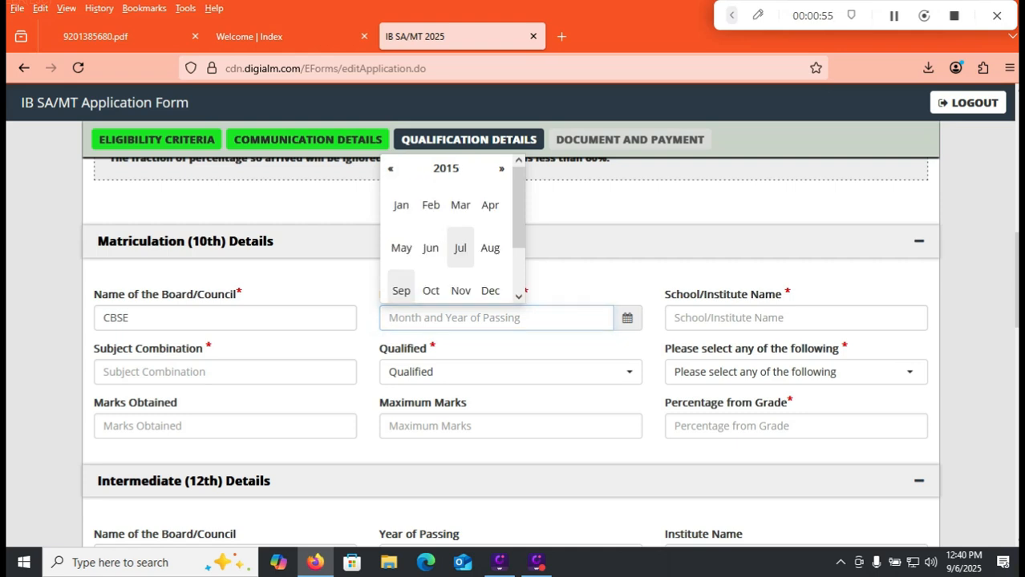
left_click(461, 248)
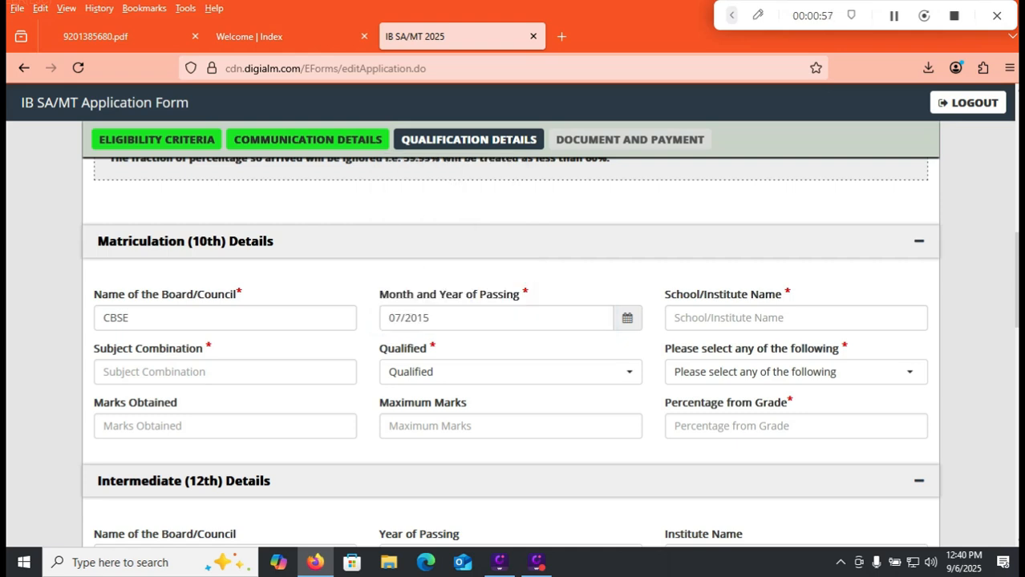
Enter HINDU COLLEGE HIGH SCHOOL as the matriculation school and GENERAL as the subject combination.
left_click(746, 318)
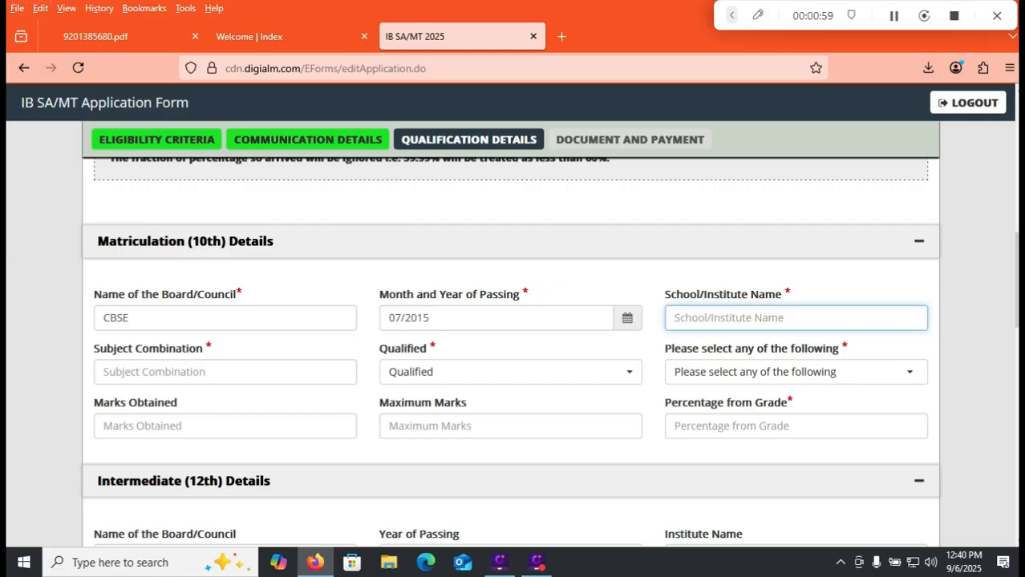
type("HINDU C")
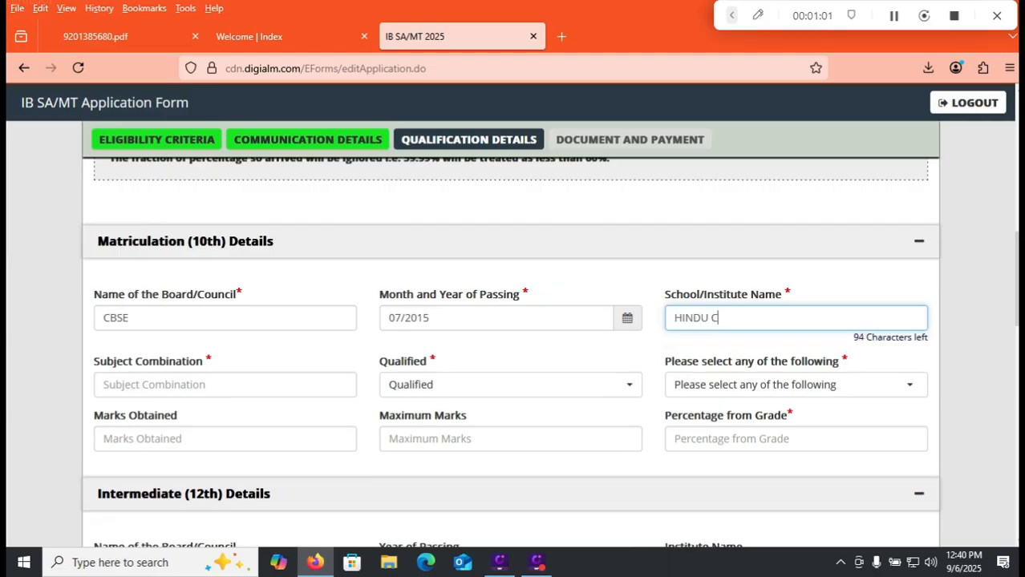
type("OLLEGE HIGH SCHOOL")
key("Tab")
type("GE")
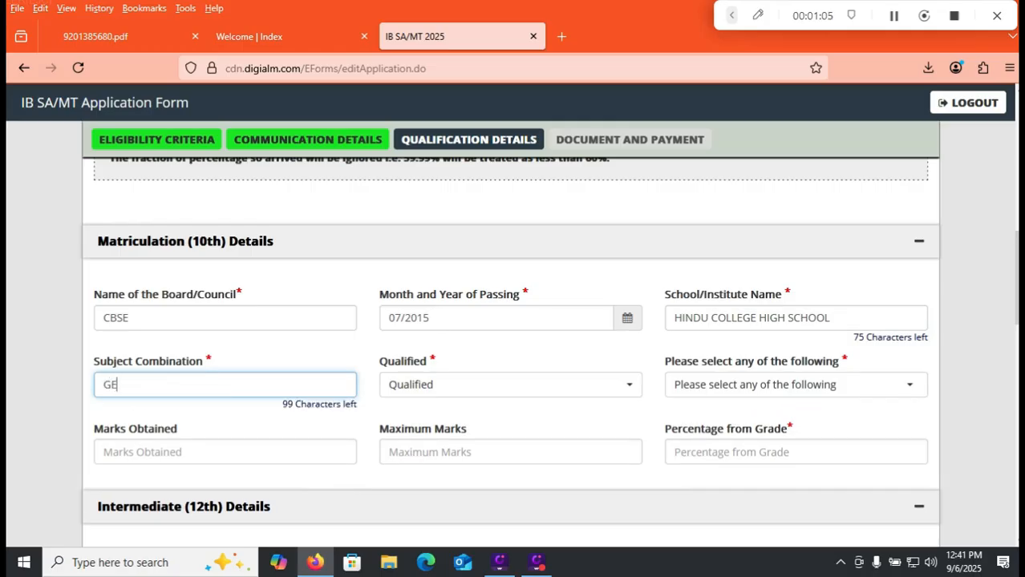
type("NERAL")
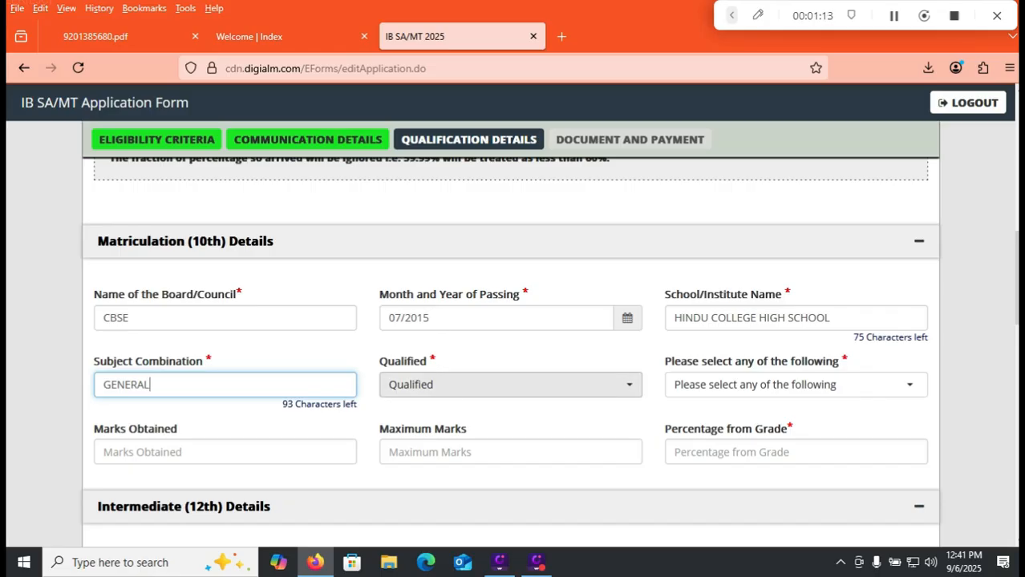
Set the matriculation Qualified status to Pass.
left_click(510, 385)
left_click(510, 374)
left_click(510, 373)
key("Down")
key("Down")
key("Return")
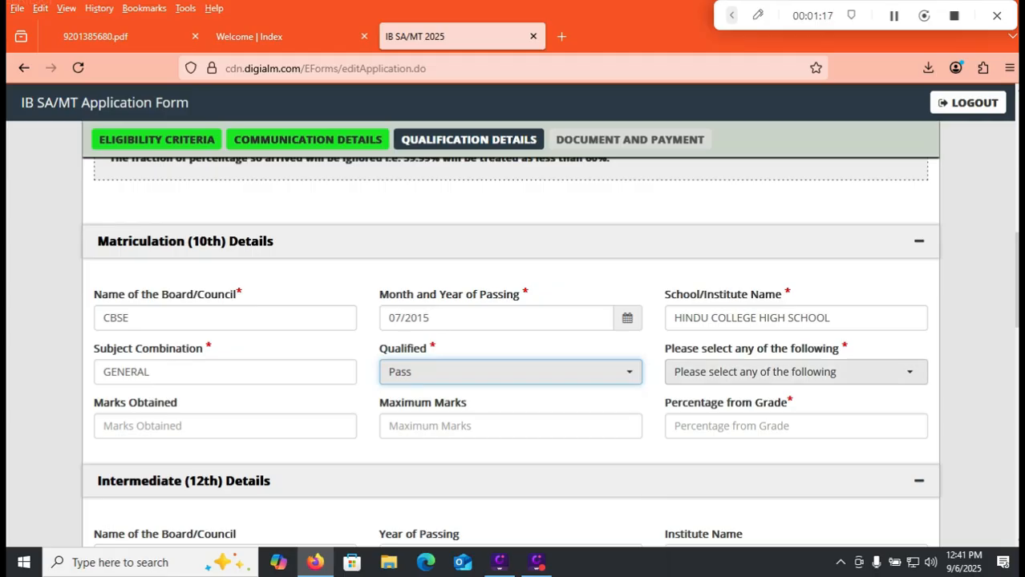
Choose CGPA for the matriculation result and enter 8.5 obtained, 9.5 total and 80.0 as the calculated percentage.
left_click(721, 372)
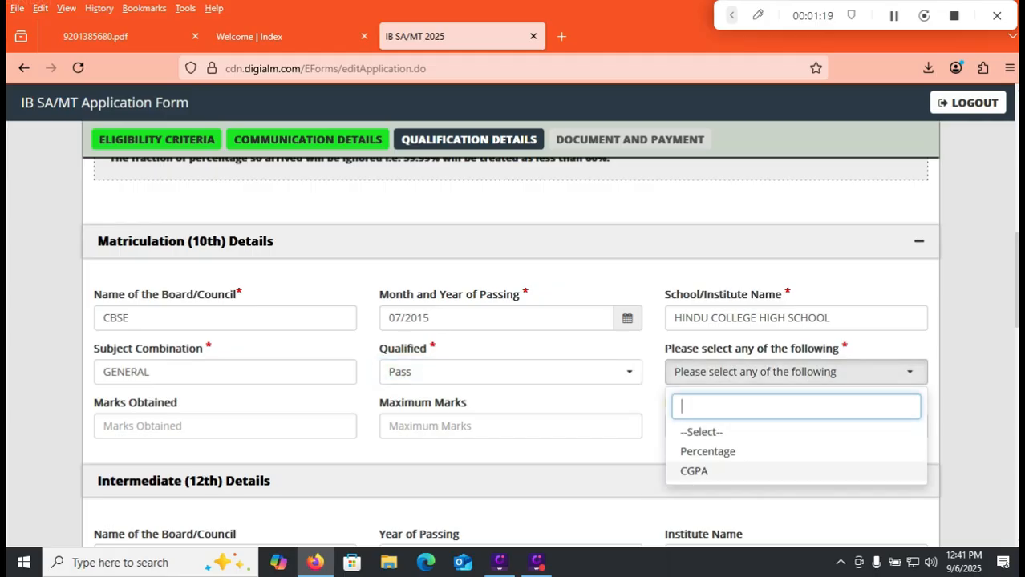
left_click(694, 471)
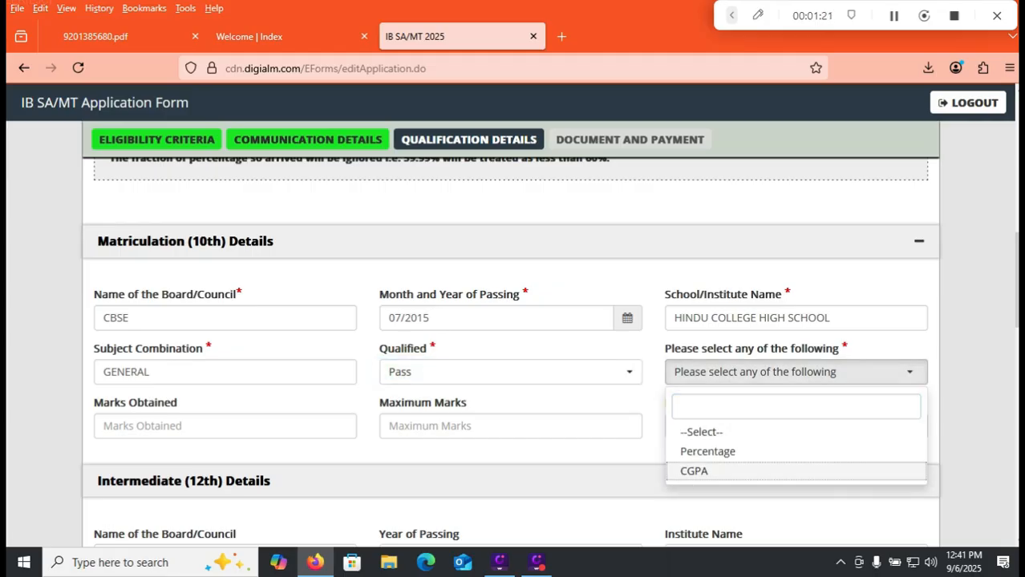
scroll(513, 321, "up", 1)
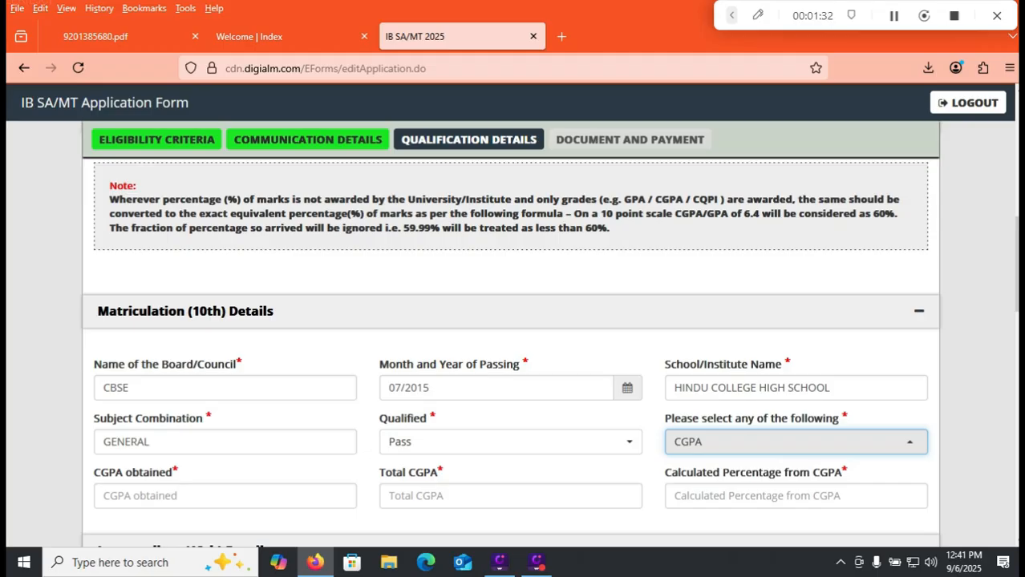
scroll(510, 337, "down", 3)
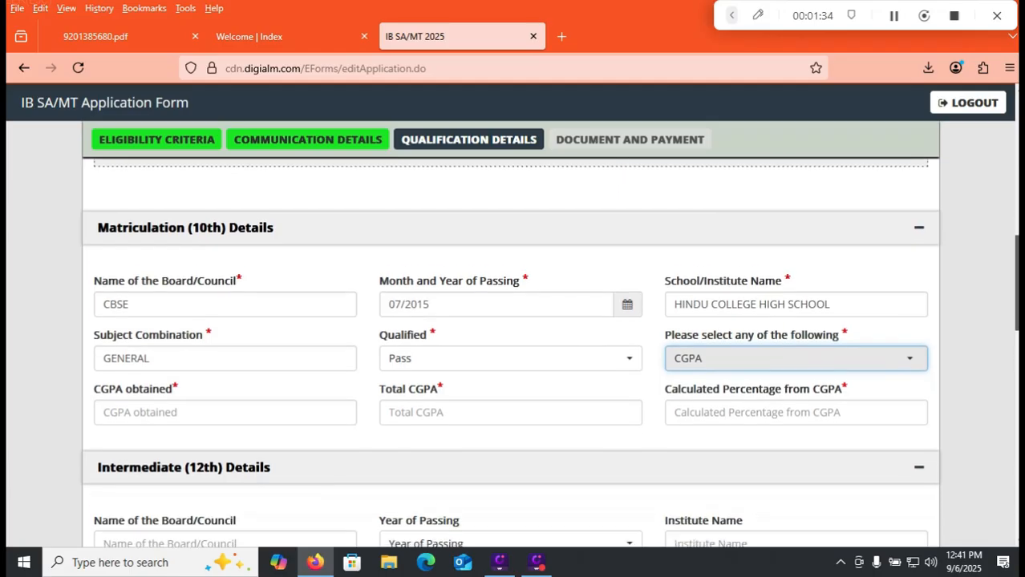
left_click(225, 397)
type("8.5")
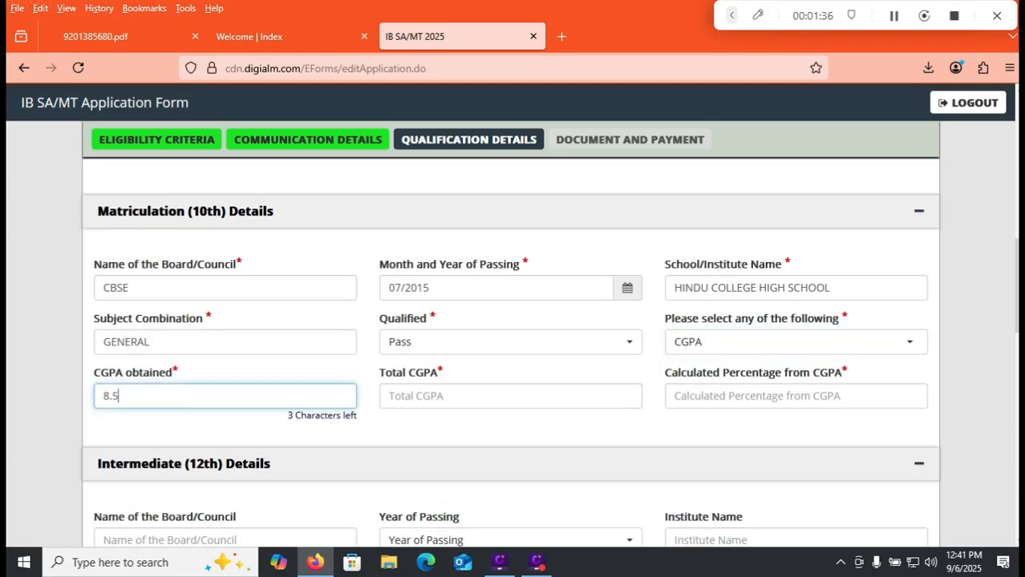
key("Tab")
type("9.5")
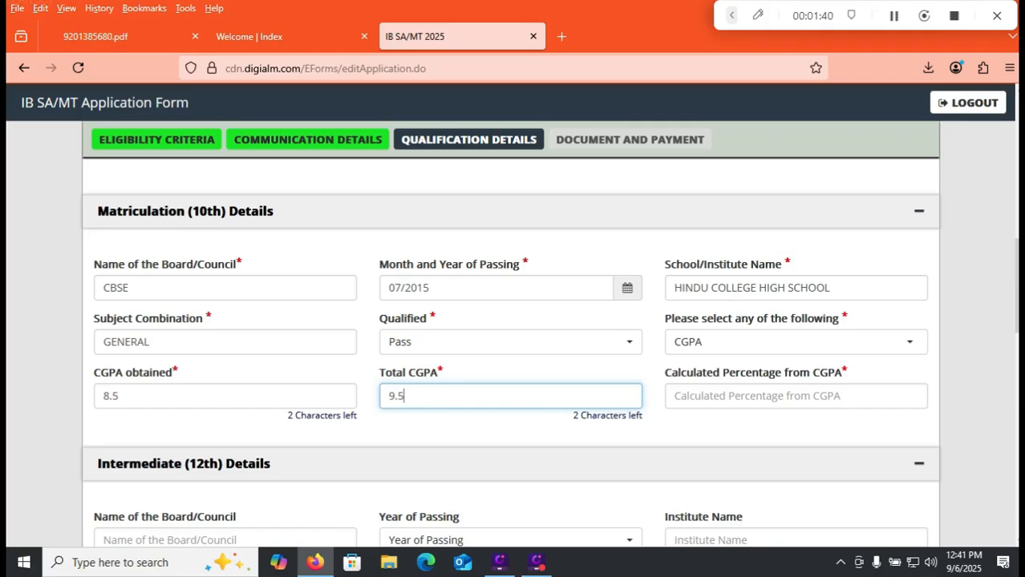
key("Tab")
type("80.0")
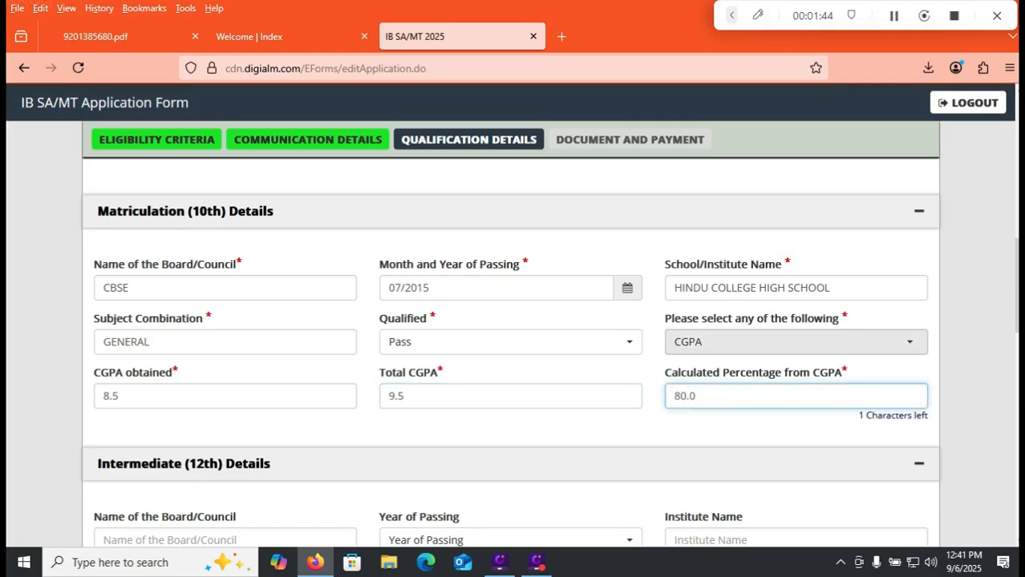
Switch the matriculation result to Percentage and enter 480 marks obtained out of a maximum of 600.
left_click(717, 344)
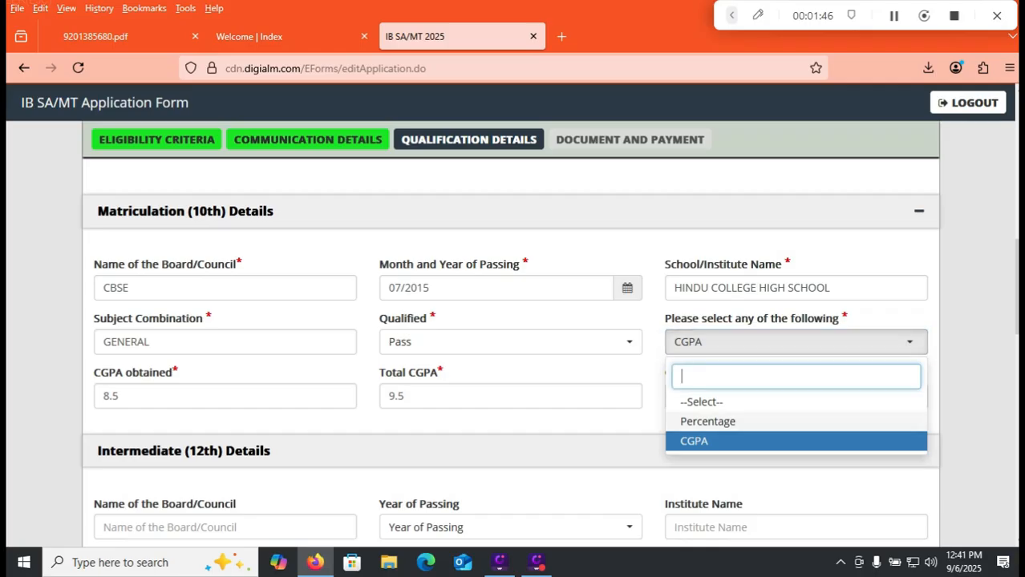
left_click(707, 421)
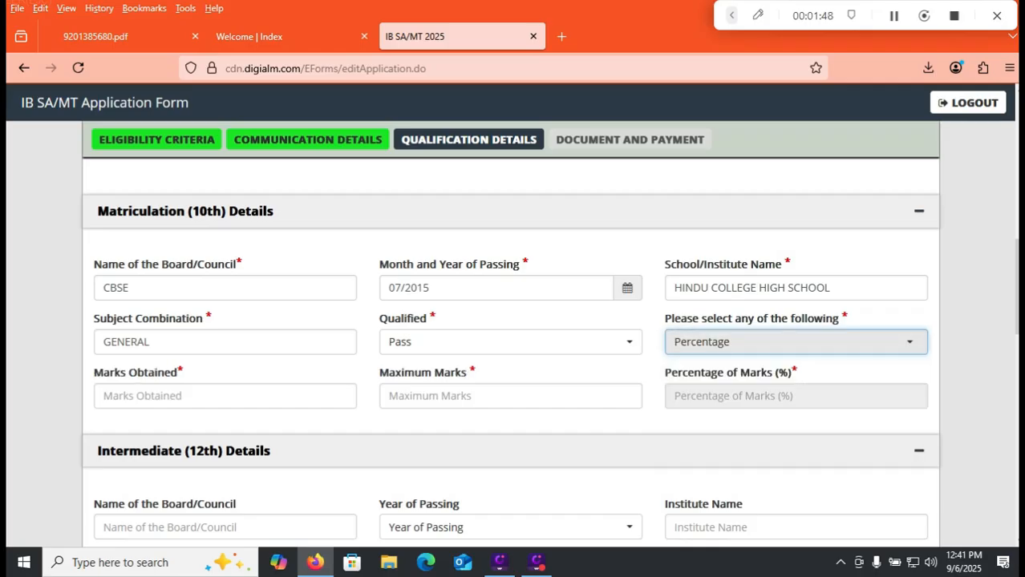
key("Tab")
type("480")
key("Tab")
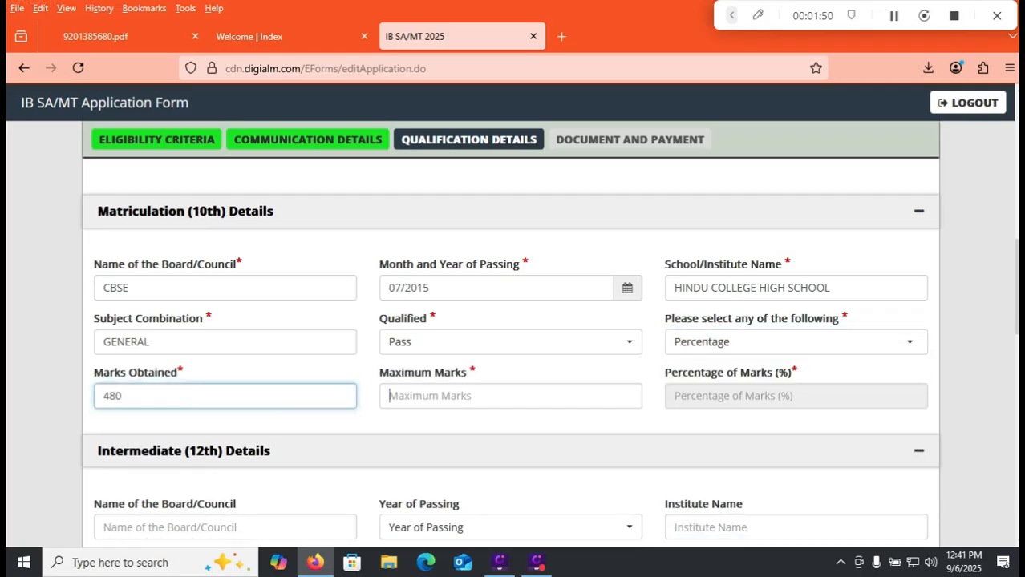
type("6000")
key("Tab")
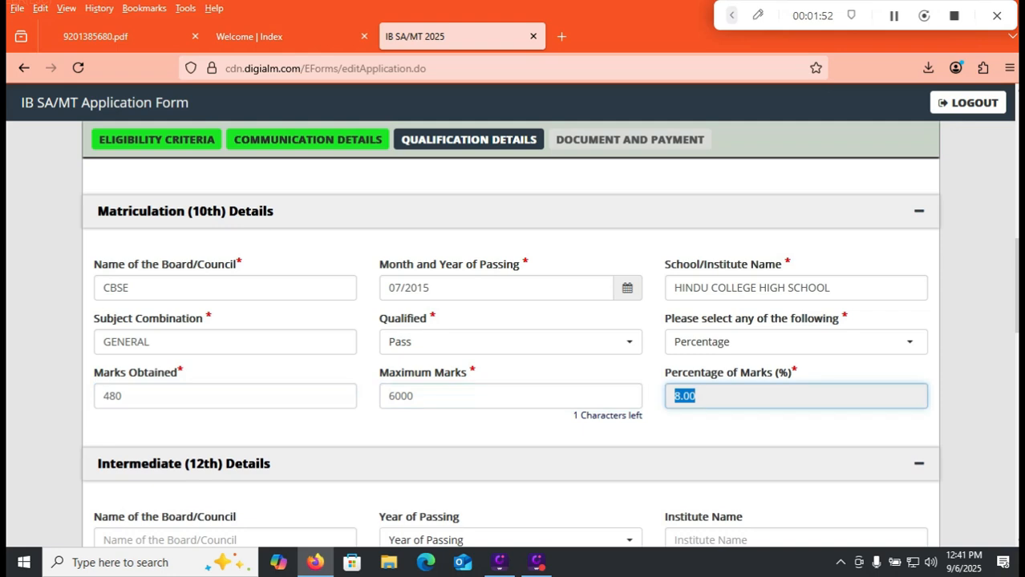
left_click(414, 396)
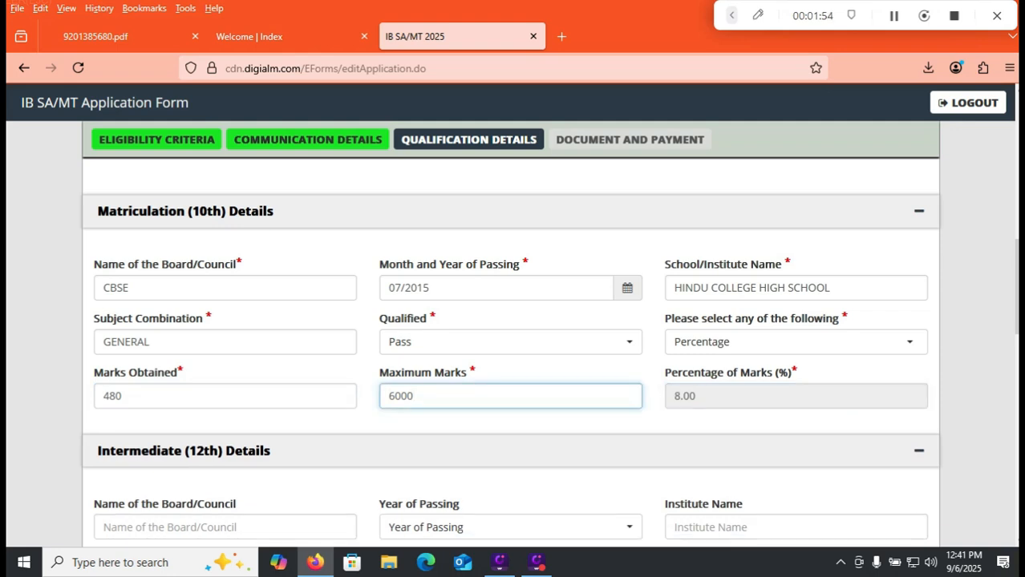
key("BackSpace")
left_click(511, 430)
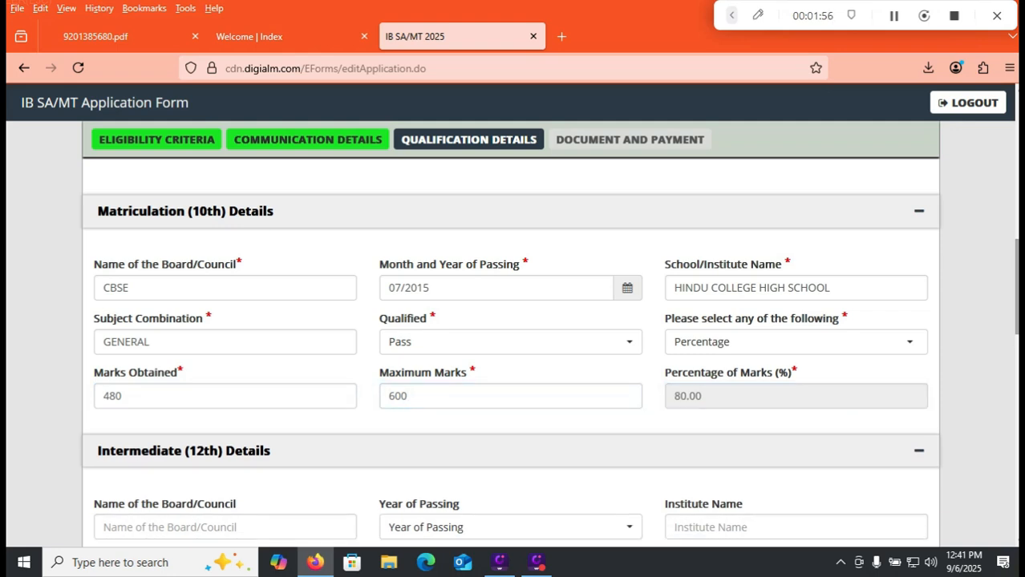
Leave the intermediate and additional qualification details blank and answer No to having field experience in Intelligence work.
scroll(510, 352, "down", 2)
left_click(226, 342)
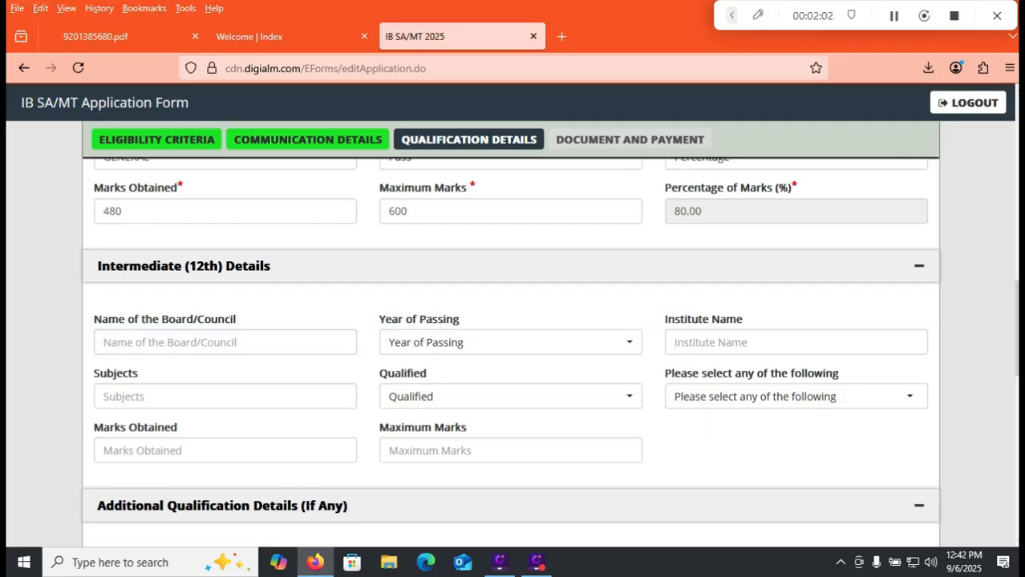
scroll(511, 337, "down", 5)
scroll(511, 345, "down", 4)
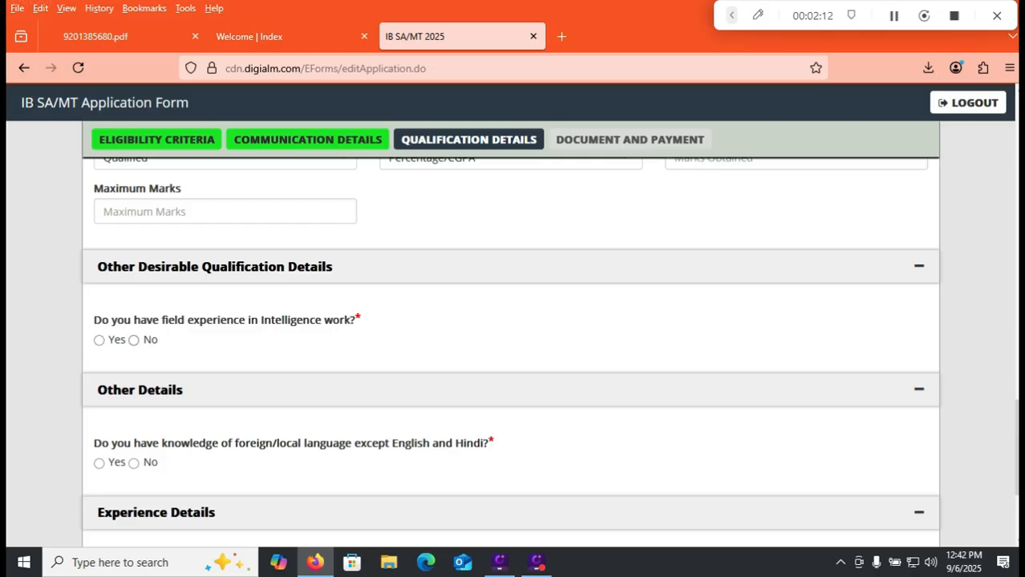
left_click(134, 341)
Answer Yes to knowing a language other than English and Hindi, and enter TELUGU as the known language.
scroll(890, 433, "down", 1)
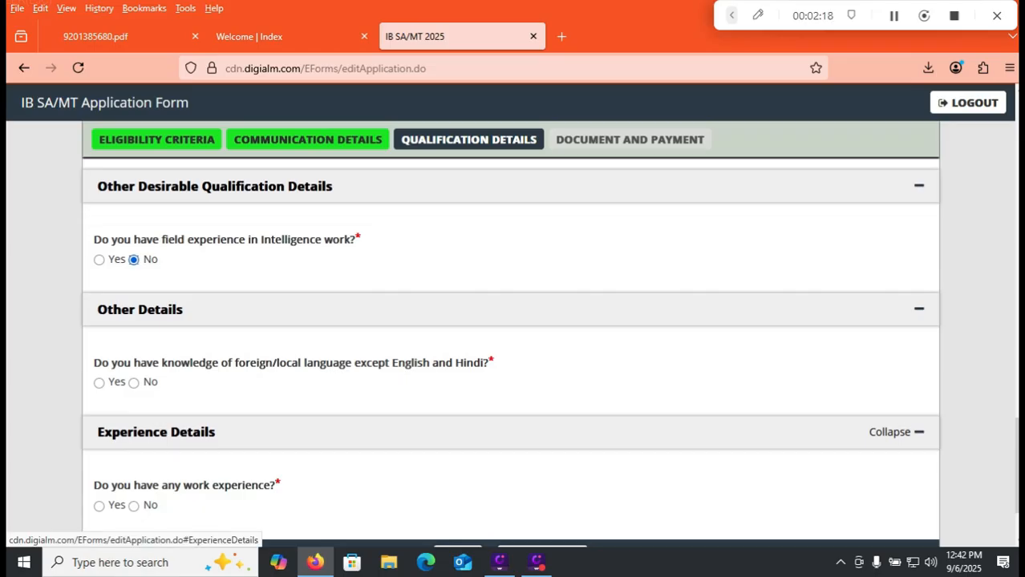
left_click(98, 383)
left_click(144, 431)
type("TELUGU")
key("Tab")
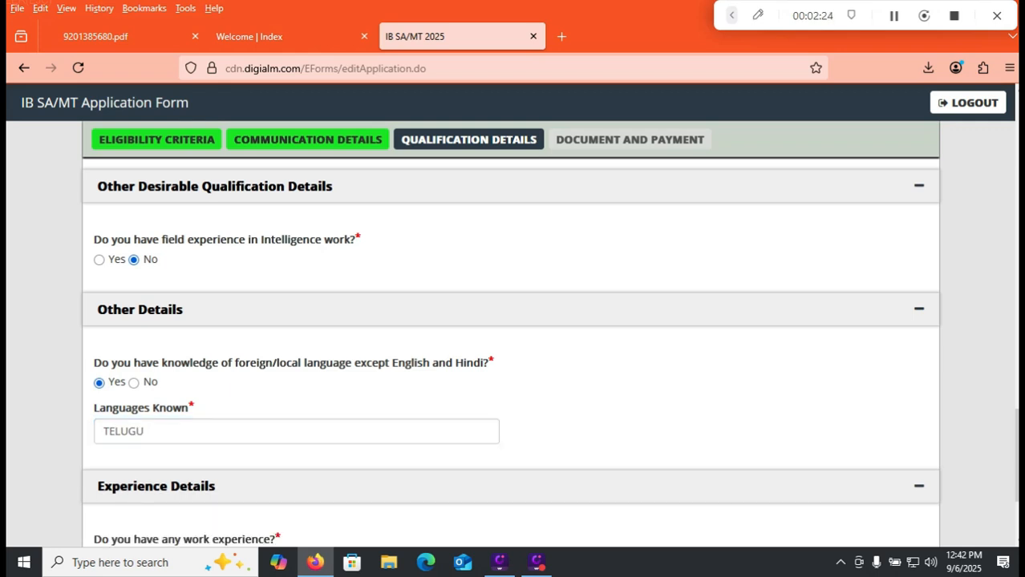
Try answering No to the work experience question, dismiss the alert, and answer Yes instead.
scroll(510, 353, "down", 3)
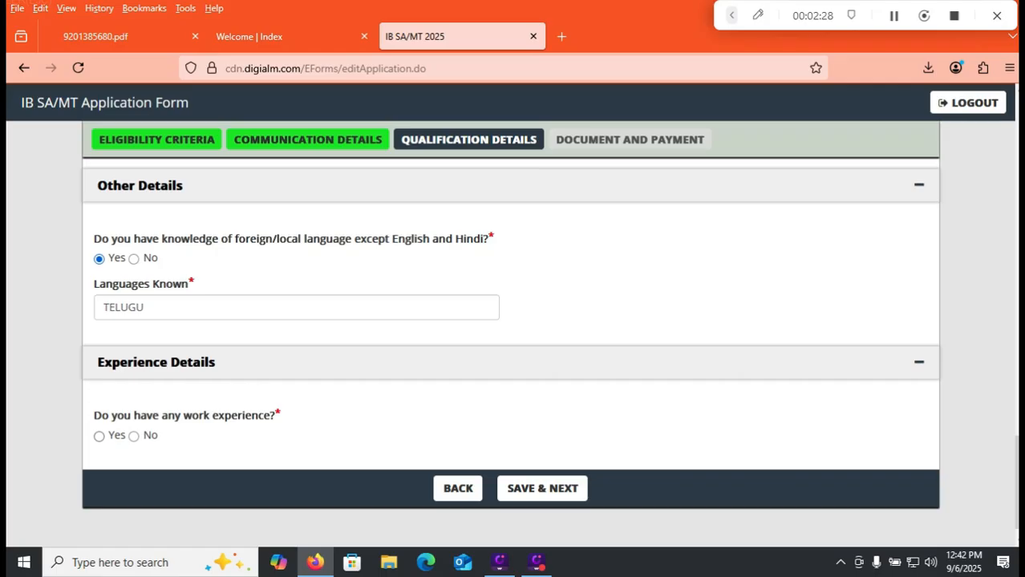
left_click(134, 436)
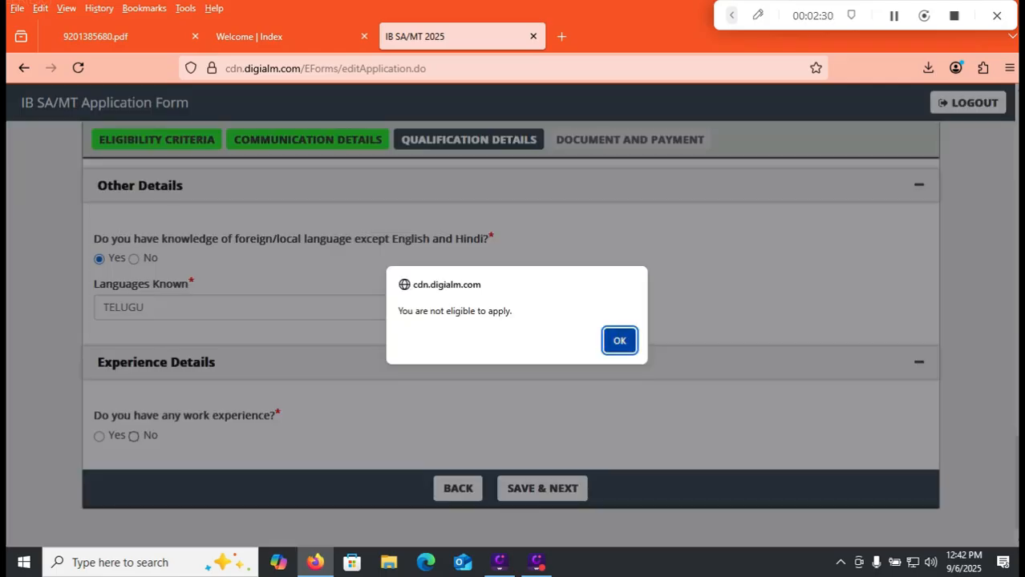
left_click(620, 341)
left_click(99, 436)
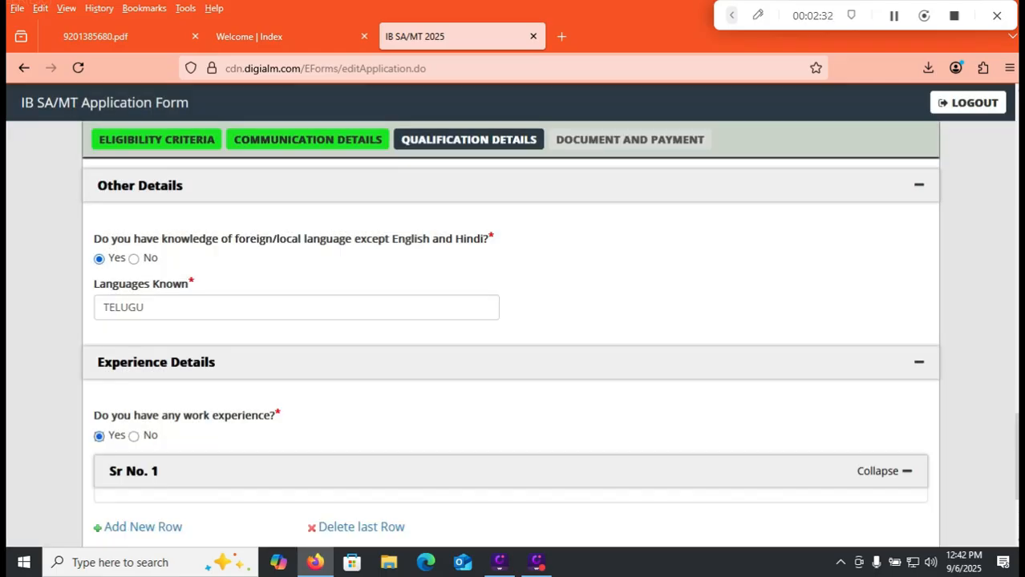
scroll(511, 337, "down", 3)
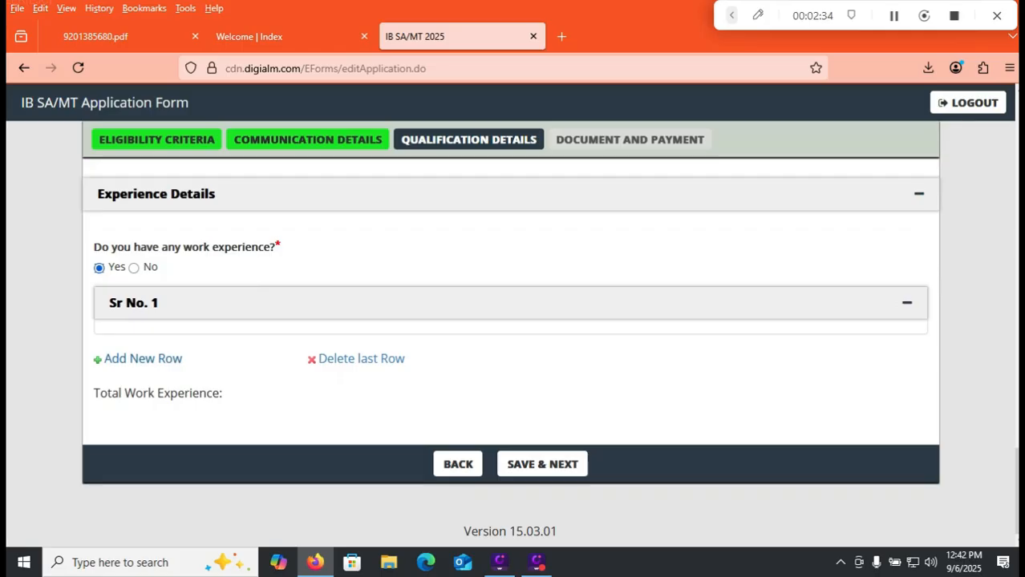
Try adding a new experience row, dismiss the alert, and expand the Sr No. 1 experience record.
left_click(142, 358)
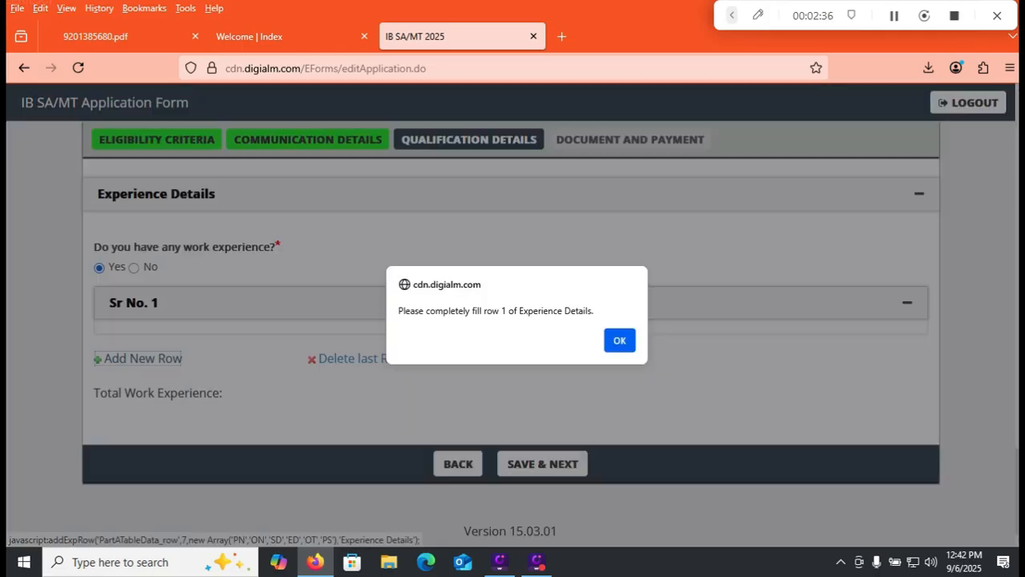
left_click(619, 341)
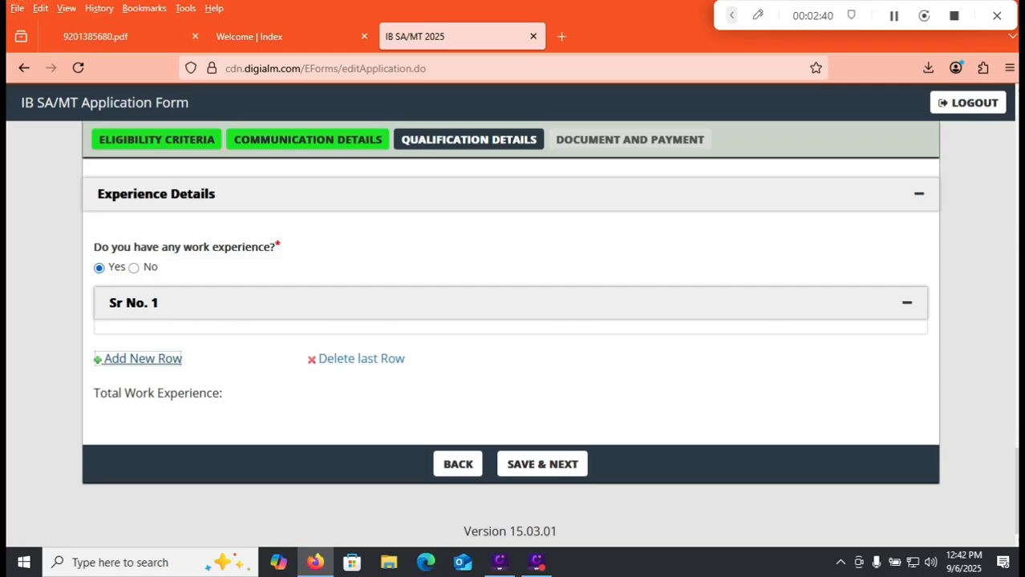
left_click(906, 302)
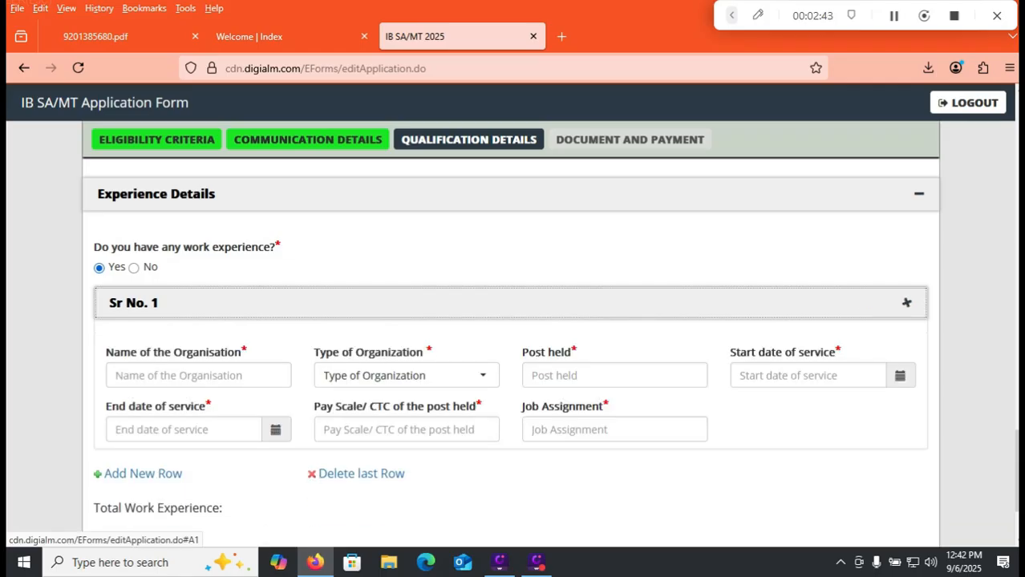
left_click(906, 302)
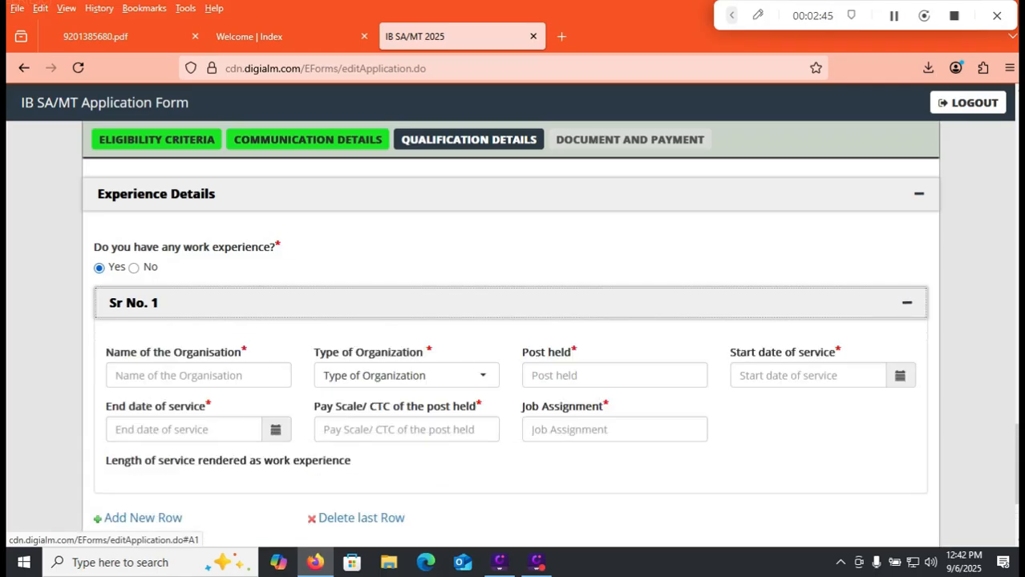
left_click(906, 302)
left_click(906, 302)
Leave the organisation name blank, set the type of organization to Private and enter DRIVER as the post held.
left_click(198, 375)
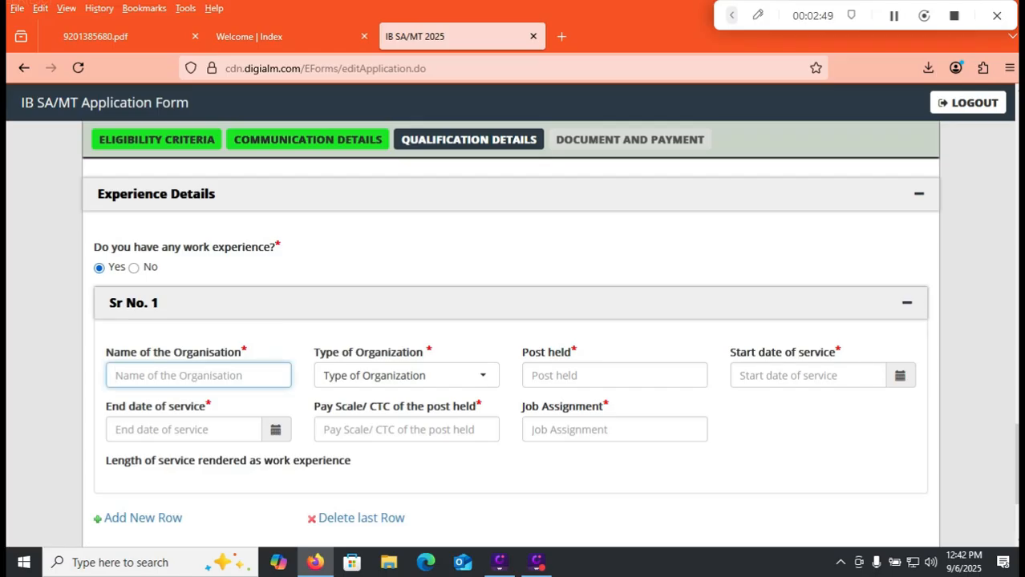
key("Tab")
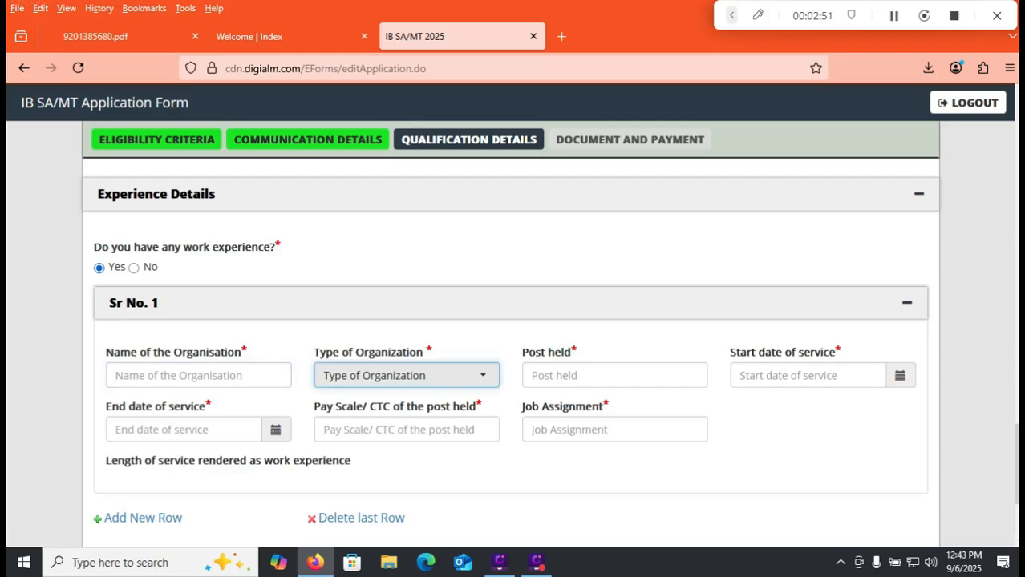
left_click(403, 375)
left_click(385, 456)
key("Return")
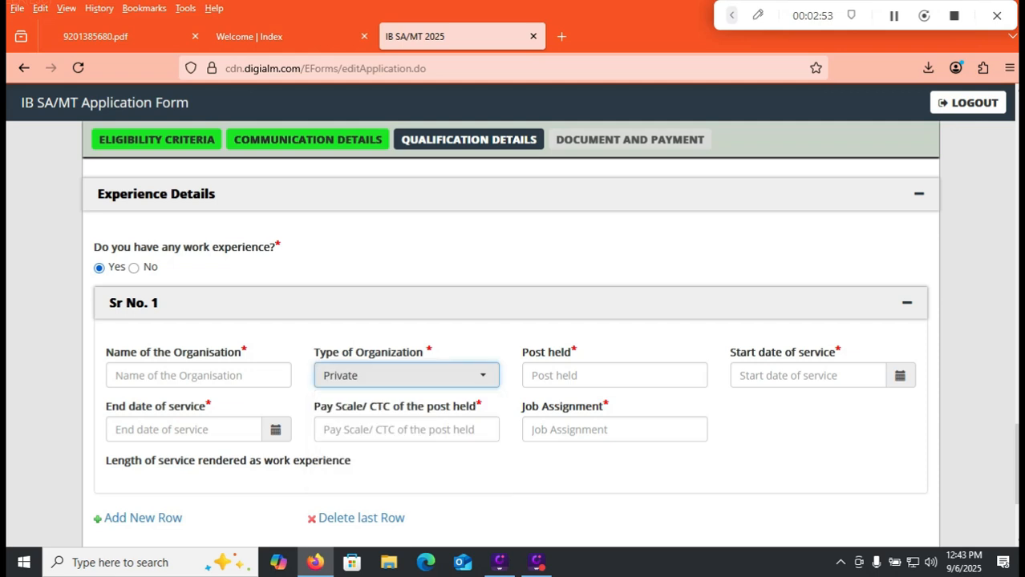
key("Tab")
type("DRIVER")
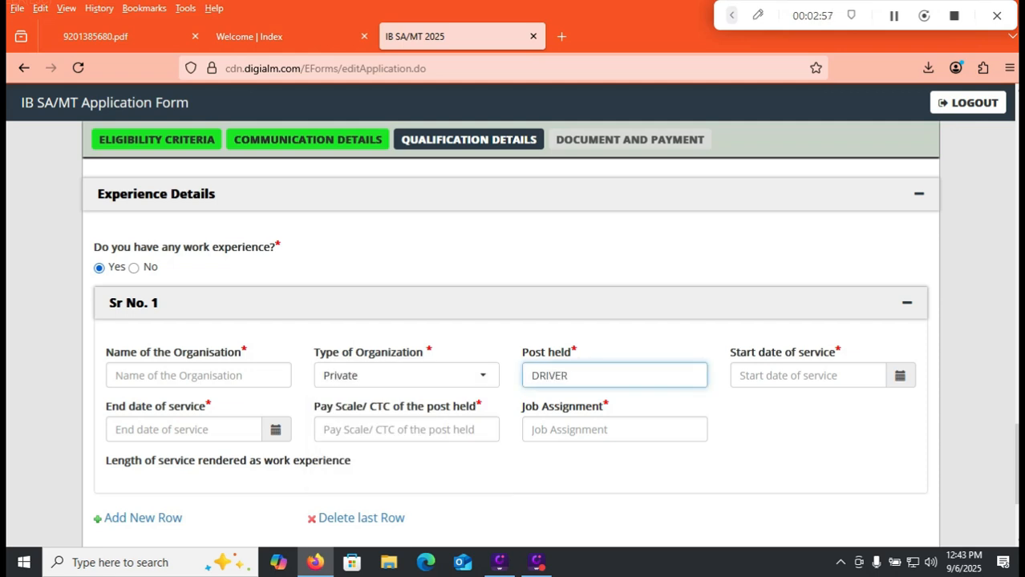
key("shift+Left")
key("shift+Left")
key("shift+Left")
key("shift+Left")
key("shift+Left")
Enter 15000 as the pay scale/CTC and DRIVING as the job assignment in the first experience record.
left_click(406, 429)
type("15000")
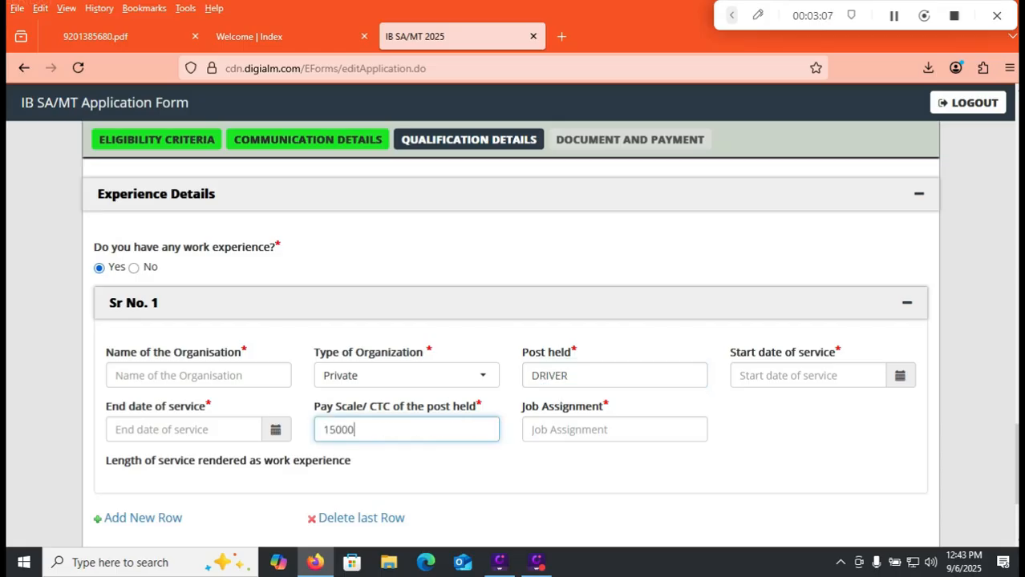
left_click(614, 430)
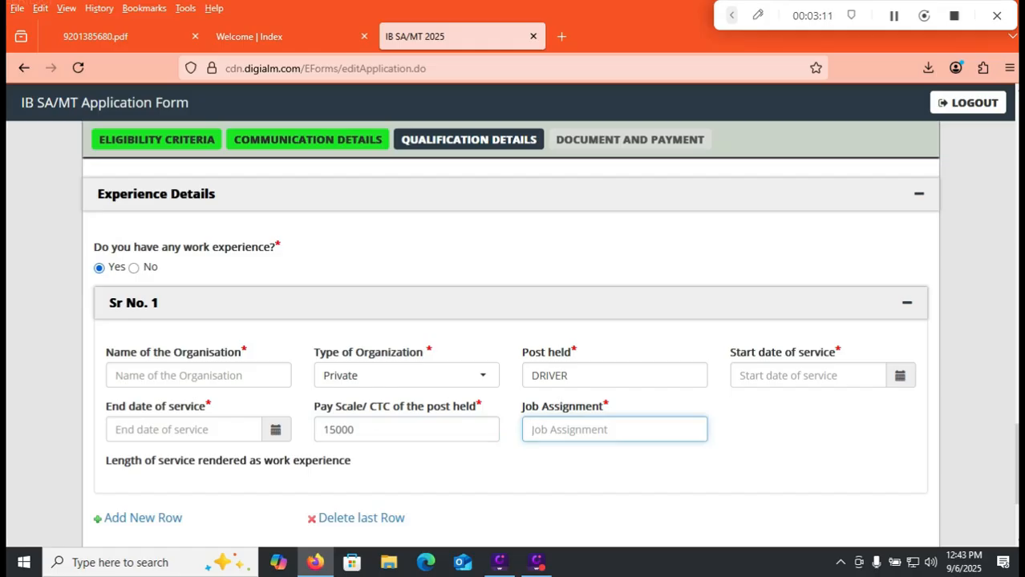
type("DRIVING")
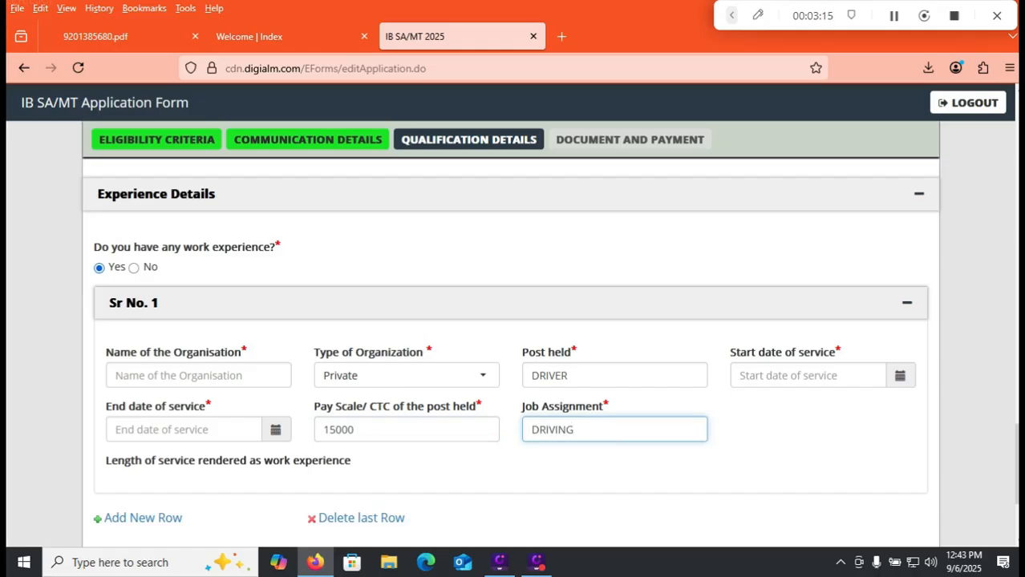
scroll(514, 321, "down", 3)
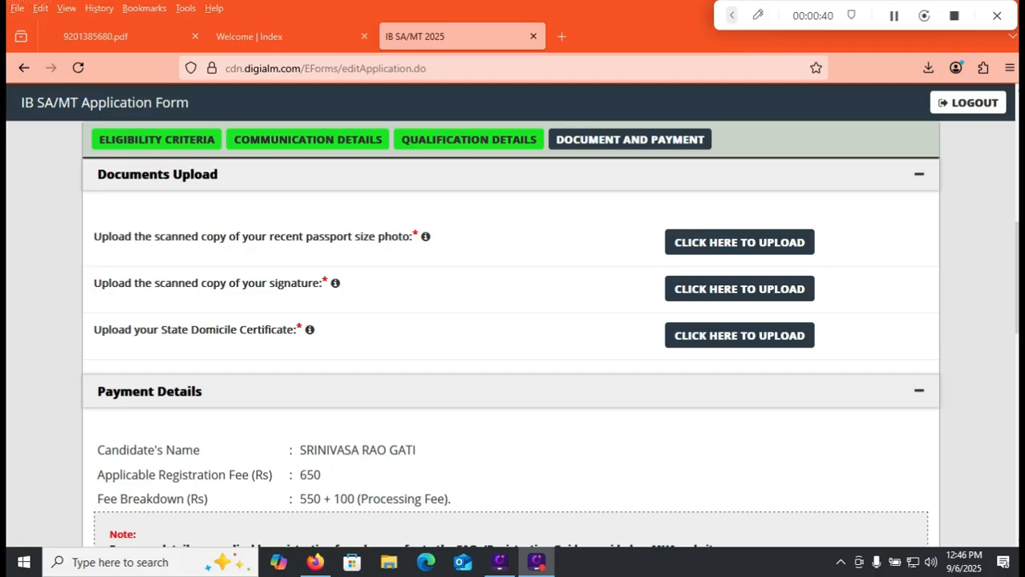
Review the upload instructions for the photo, signature and domicile certificate alongside the Pi7 tool for reducing image size in KB.
mouse_move(425, 236)
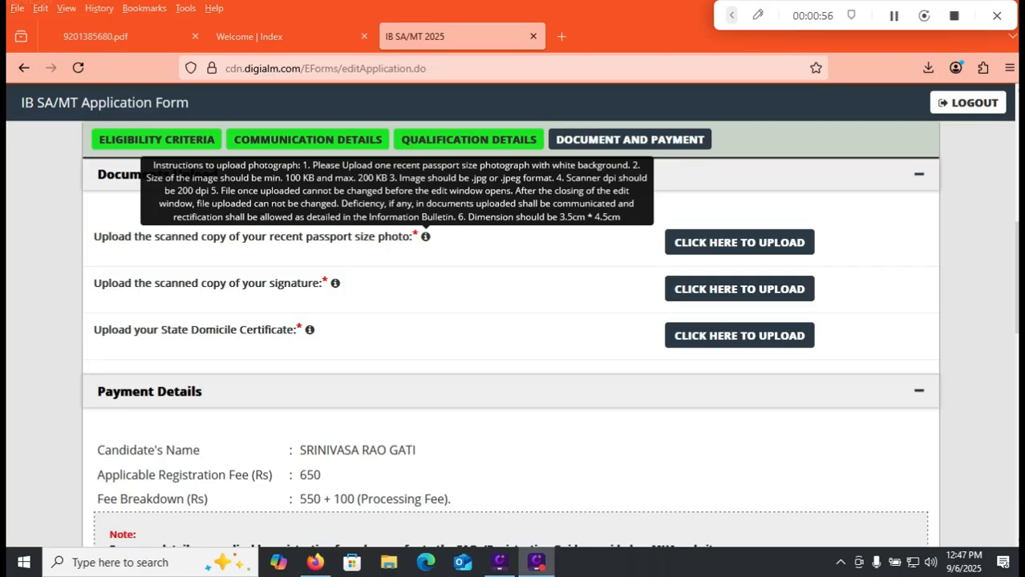
mouse_move(335, 283)
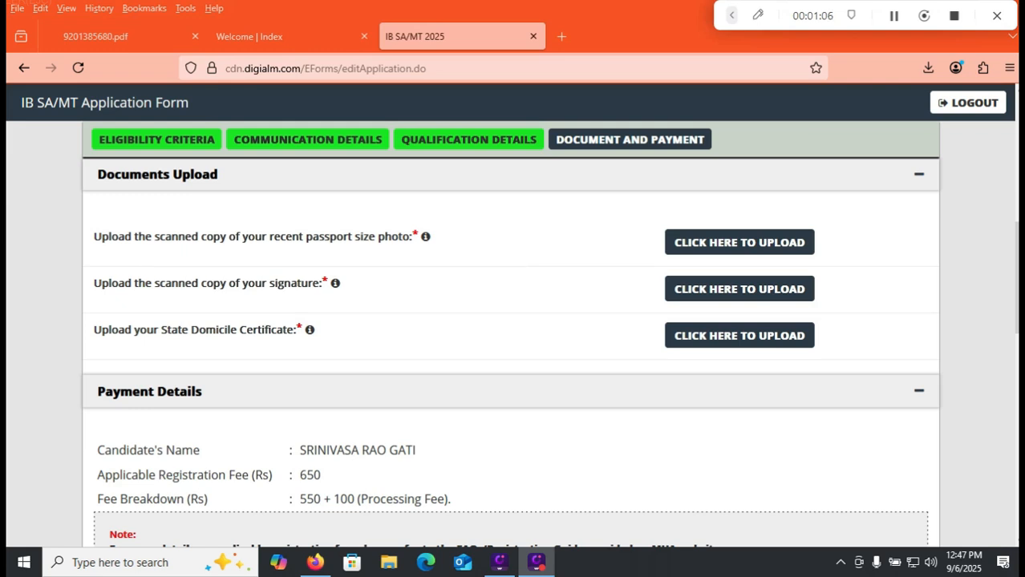
mouse_move(310, 329)
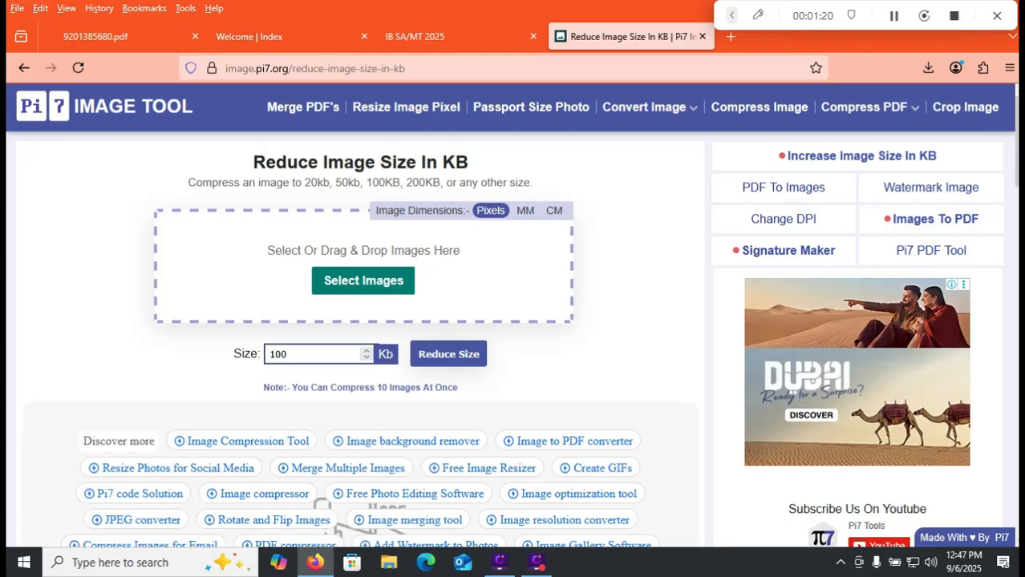
left_click_drag(291, 355, 267, 354)
left_click(433, 36)
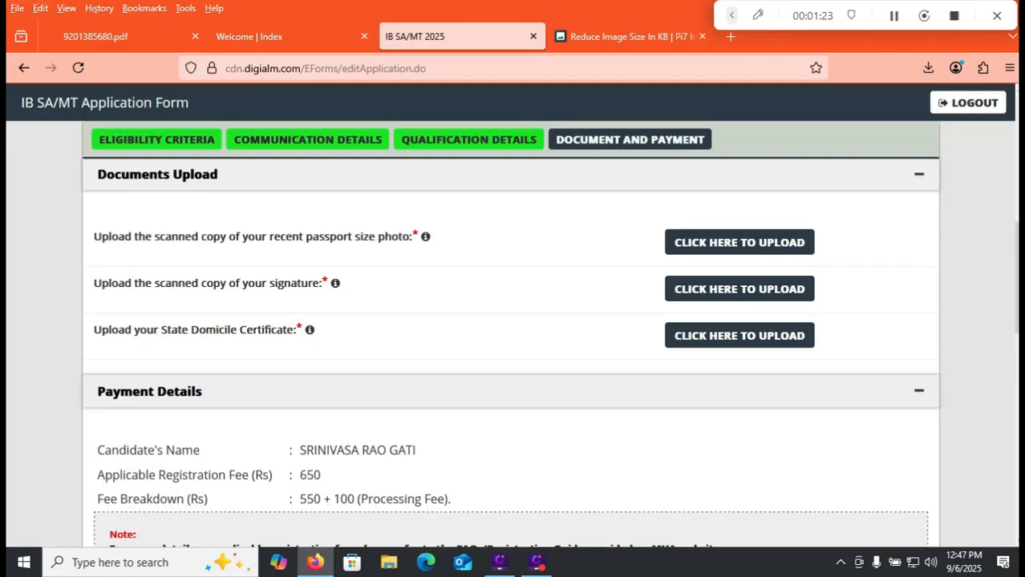
mouse_move(425, 236)
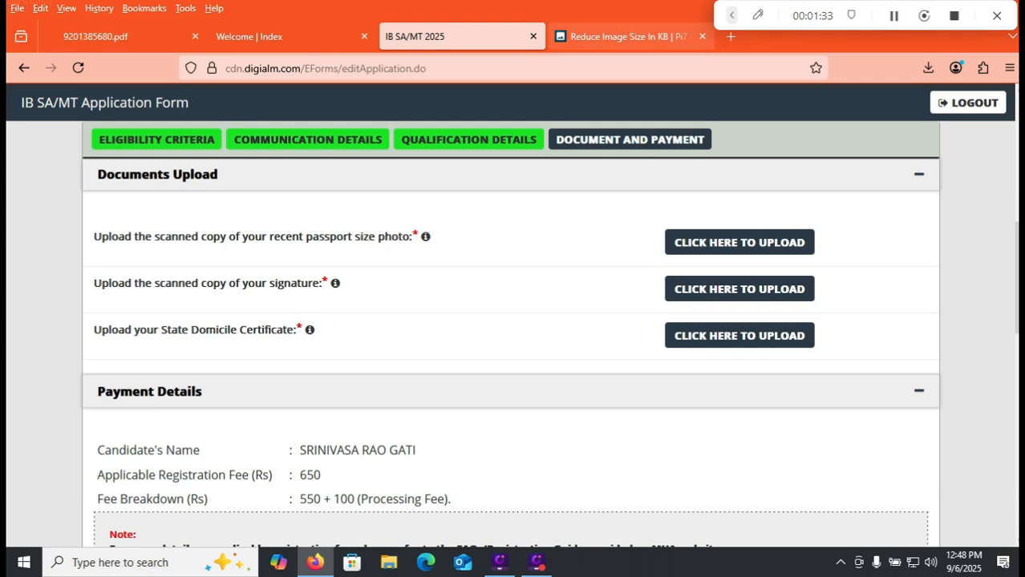
left_click(626, 36)
left_click(547, 364)
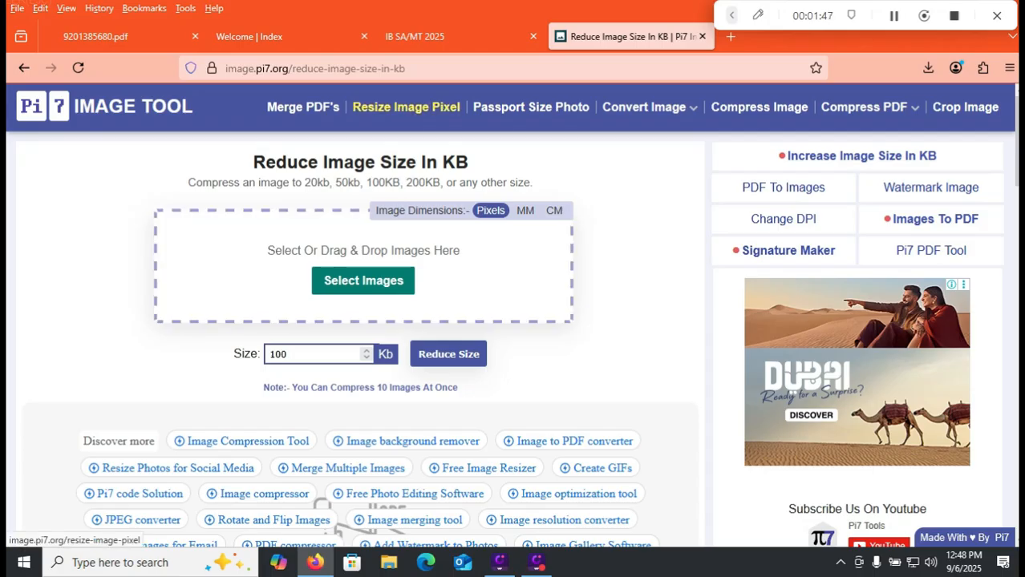
left_click(416, 37)
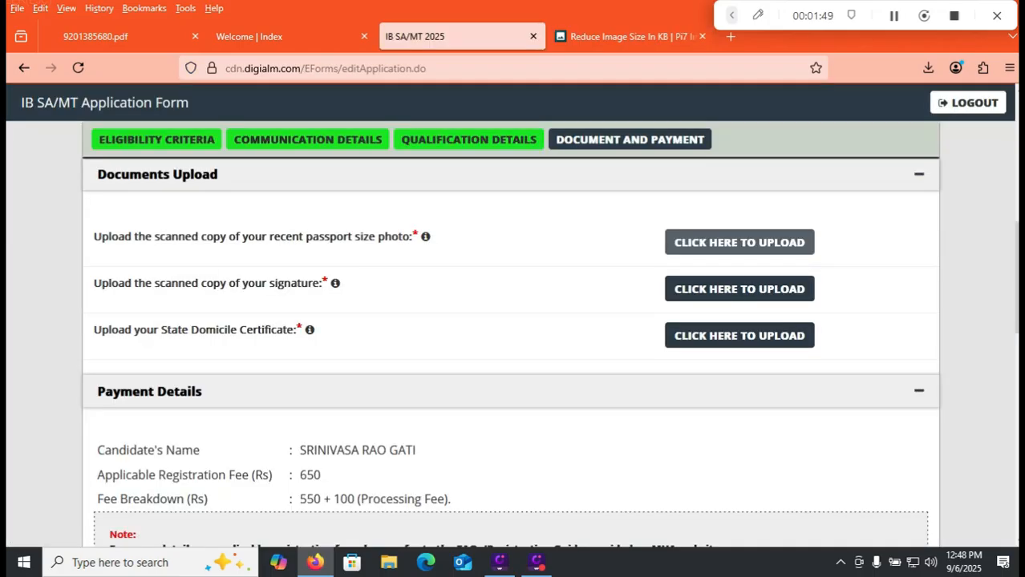
Upload the passport size photograph, and open the uploaded signature for viewing before closing its window.
left_click(738, 242)
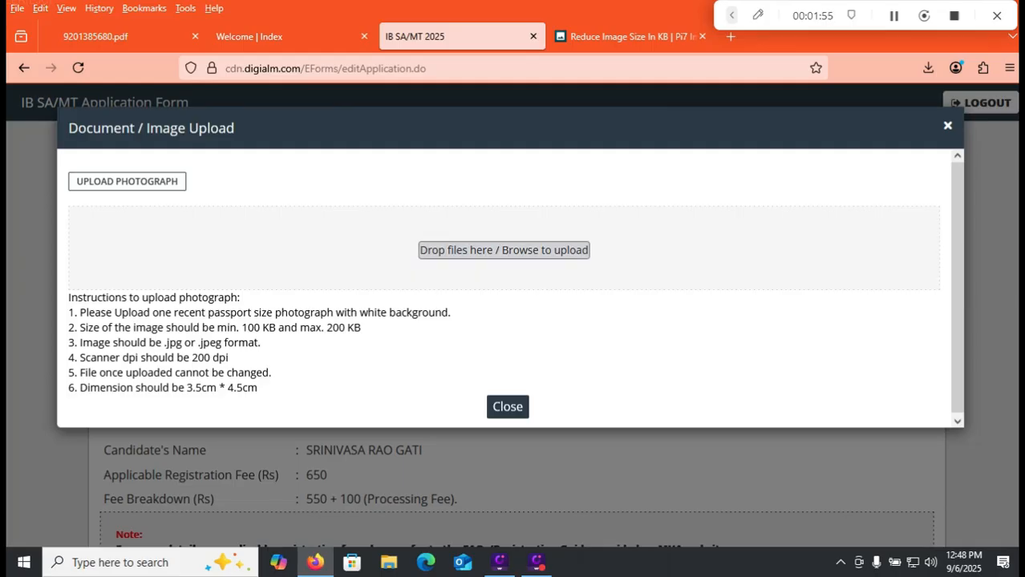
left_click(504, 250)
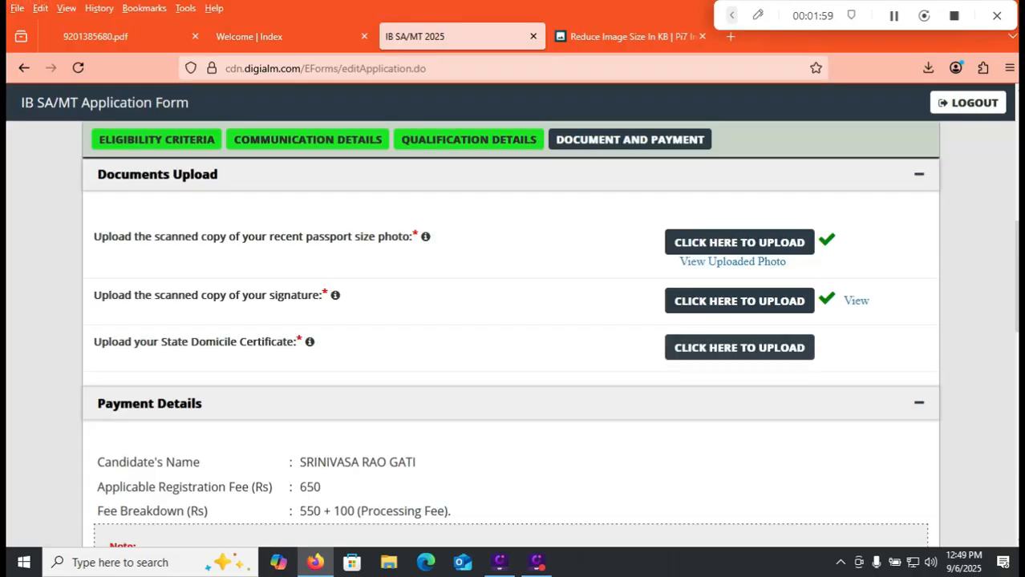
left_click(857, 300)
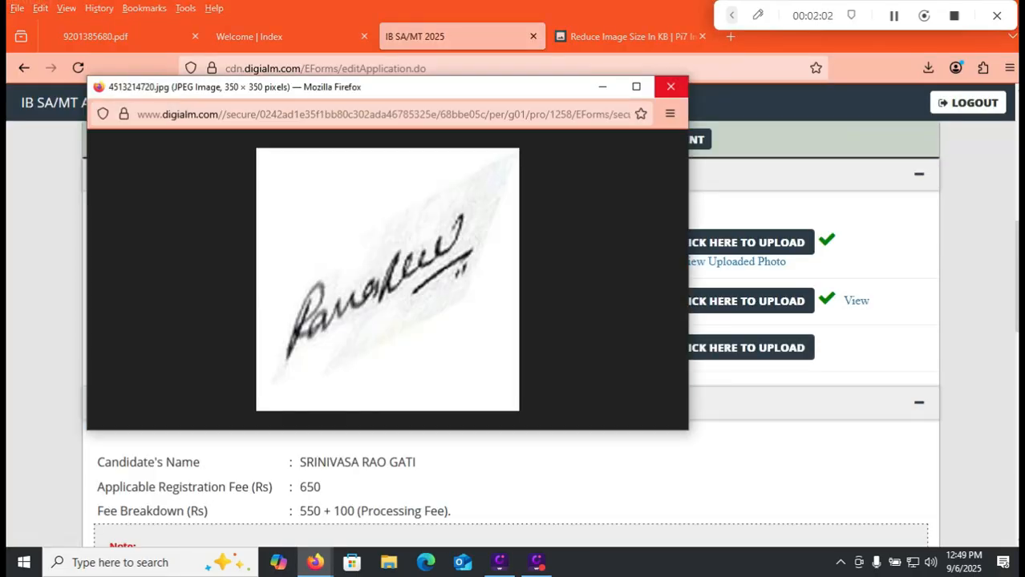
left_click(671, 86)
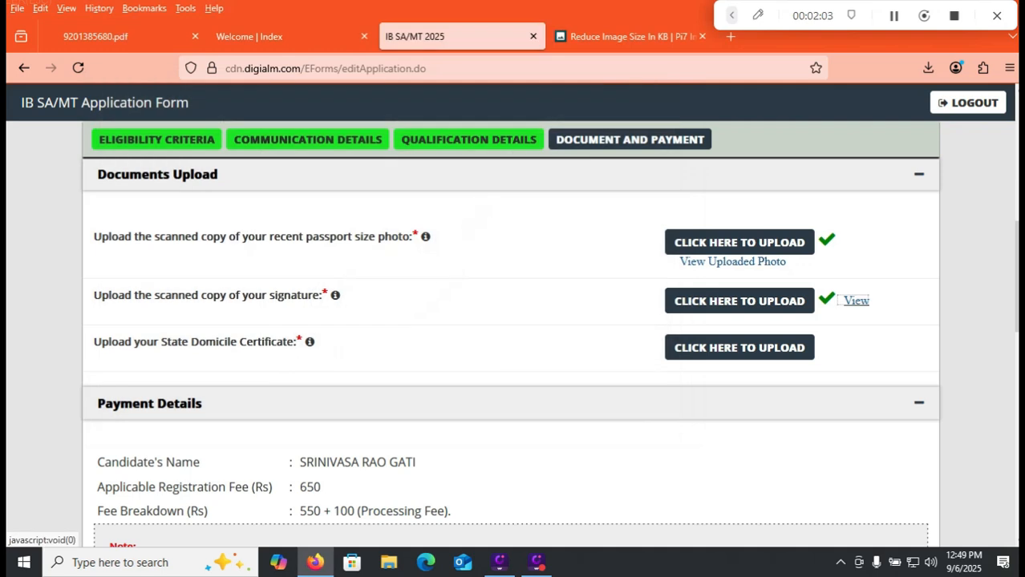
Check the applicable registration fee in the payment details against the fee table in the notification PDF.
scroll(740, 347, "down", 3)
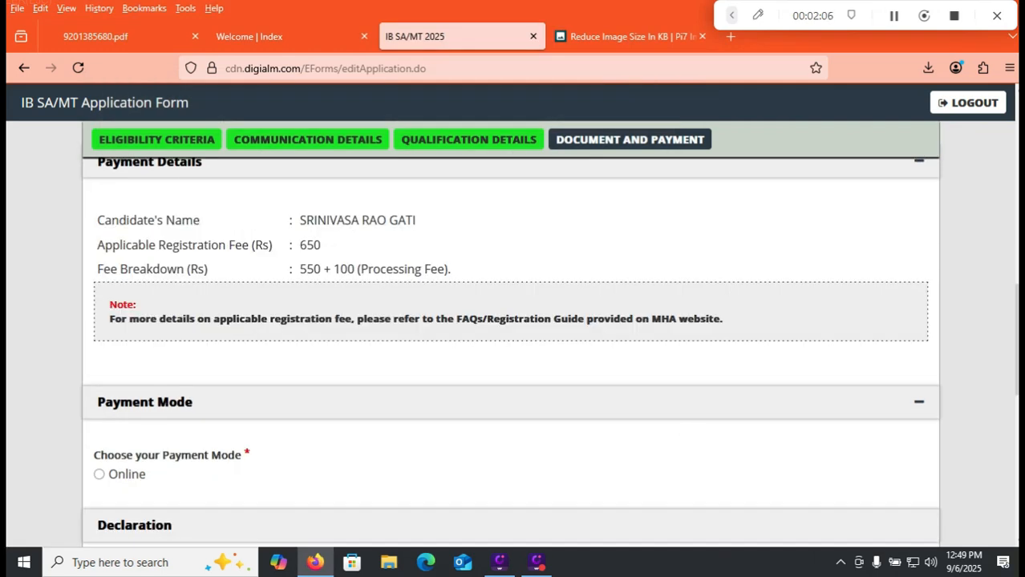
left_click(95, 36)
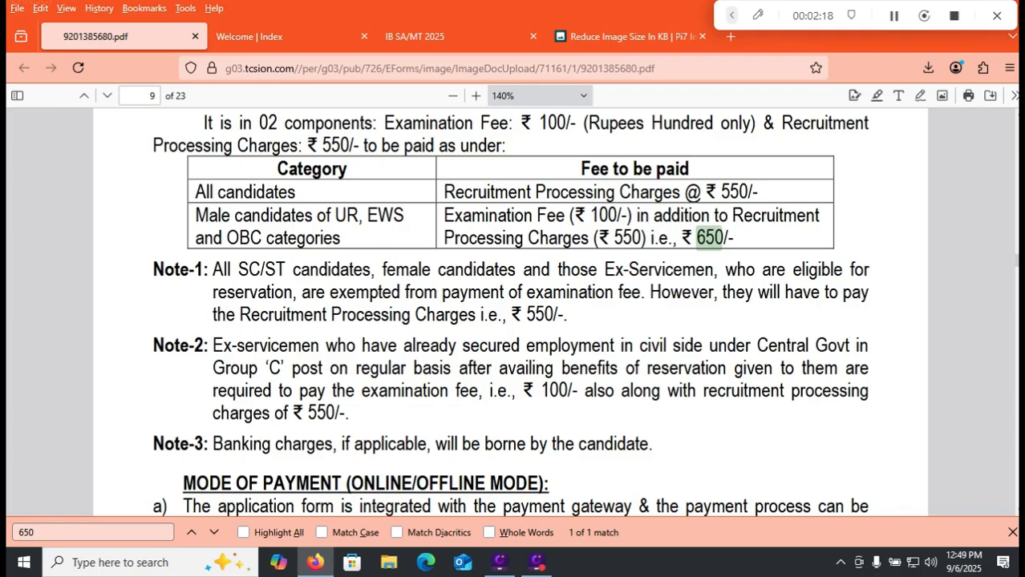
mouse_move(433, 36)
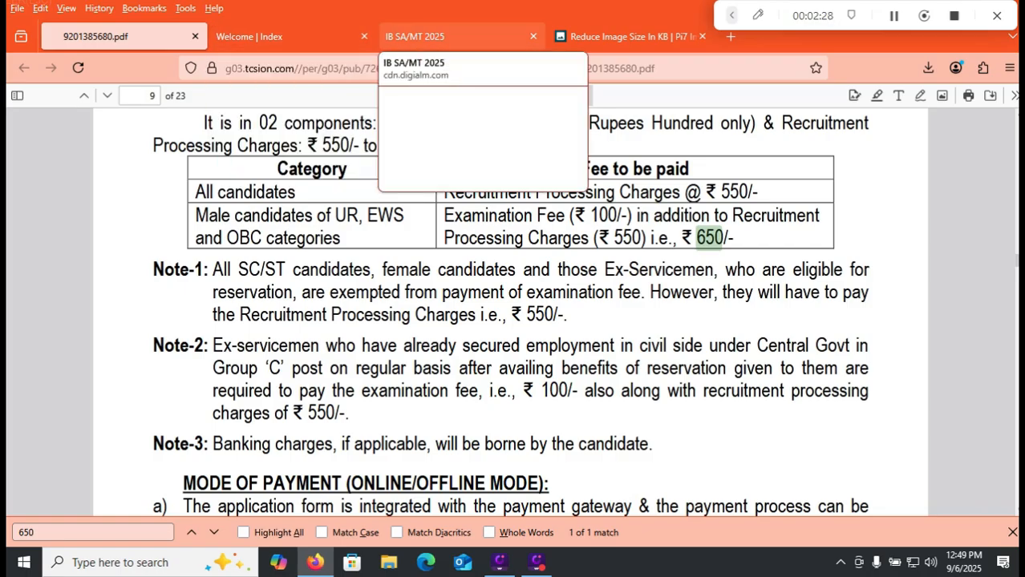
Choose Online as the payment mode in the application form and accept all five declaration statements, including I Agree.
left_click(425, 36)
left_click(100, 474)
left_click_drag(1016, 339, 1016, 428)
left_click(110, 250)
left_click(111, 355)
left_click(111, 410)
left_click(111, 448)
left_click(110, 469)
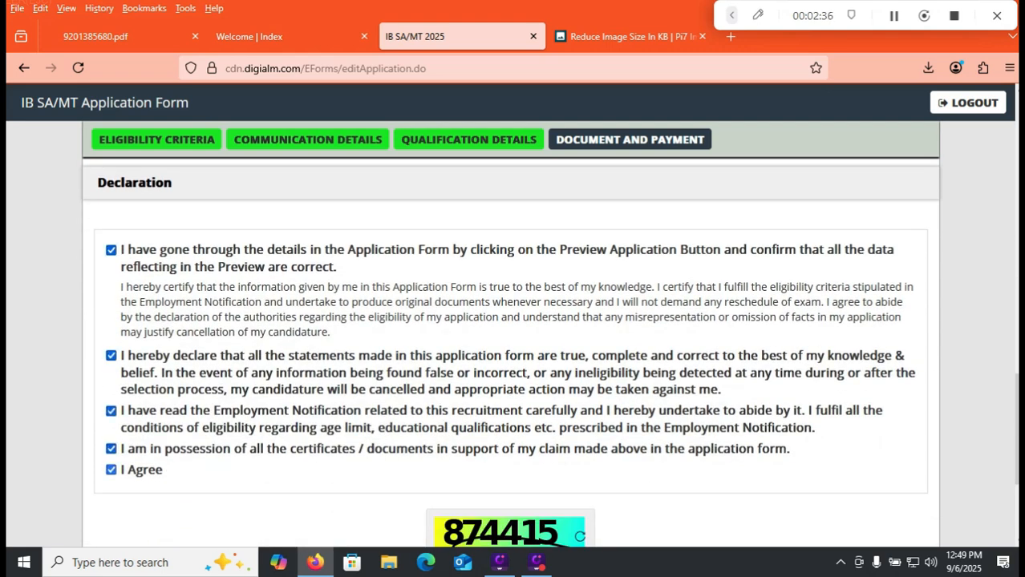
Enter the captcha code shown below the declaration, and preview the completed application before closing the preview.
scroll(510, 348, "down", 3)
left_click(505, 384)
type("874415")
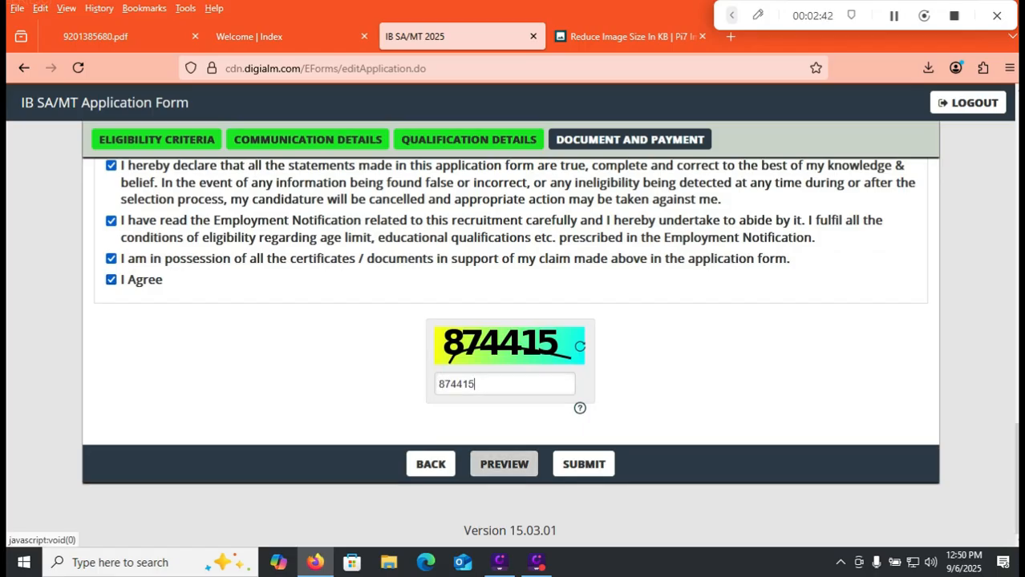
left_click(504, 464)
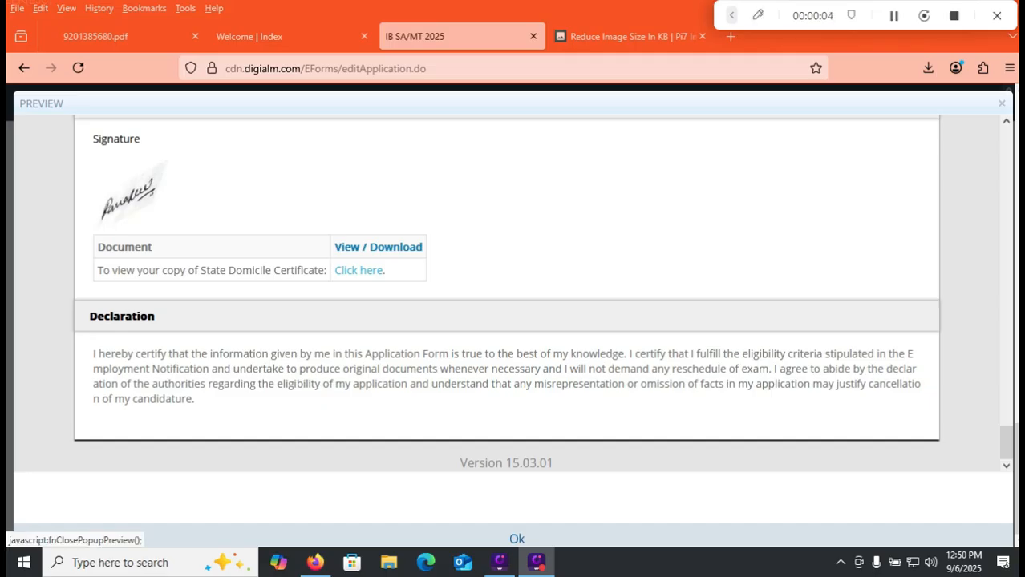
left_click(516, 539)
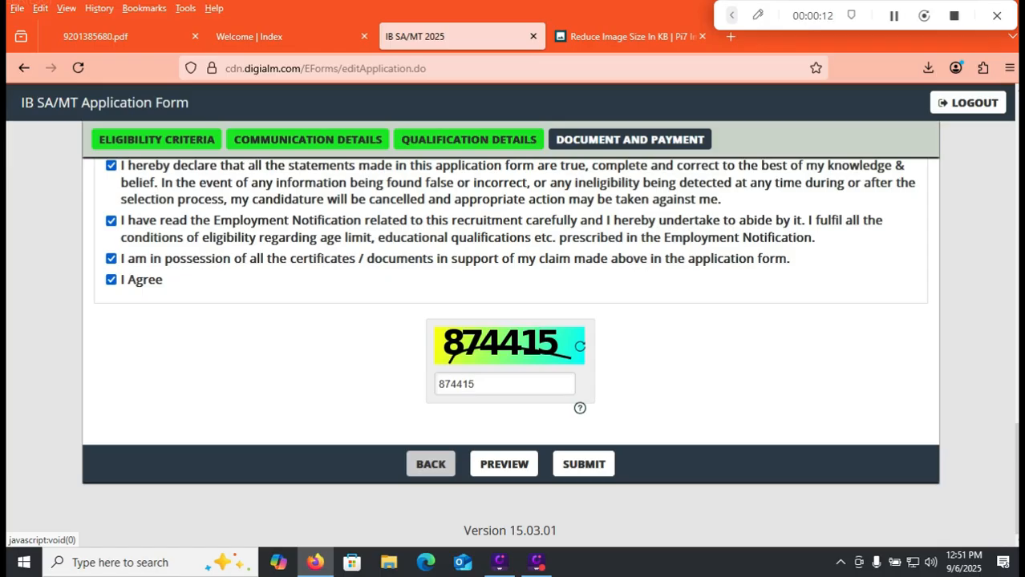
Submit the application, acknowledge the photograph alert, and examine the SBIePay Lite net banking, card and other payment options.
left_click(584, 465)
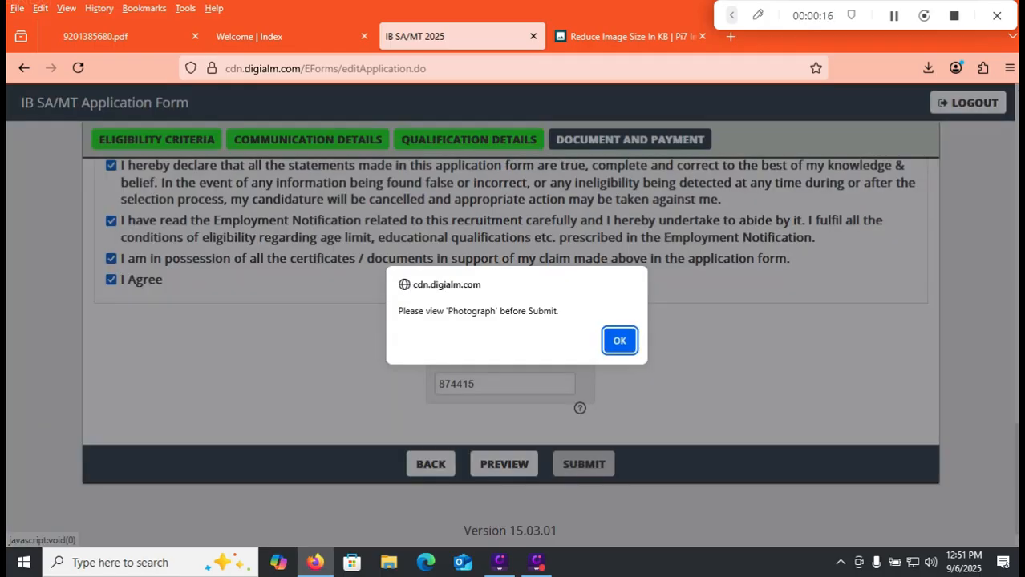
key("Return")
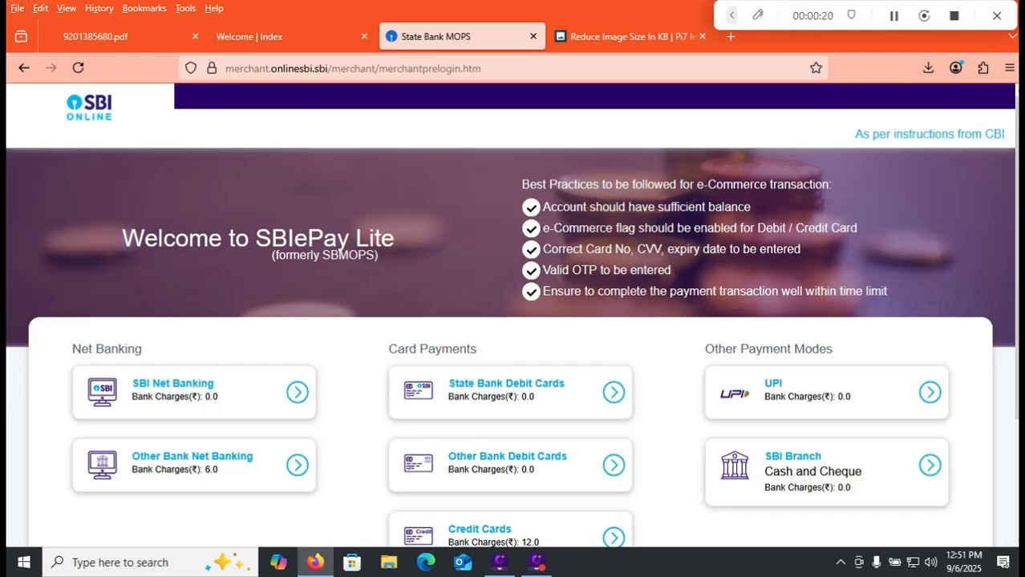
scroll(512, 321, "down", 2)
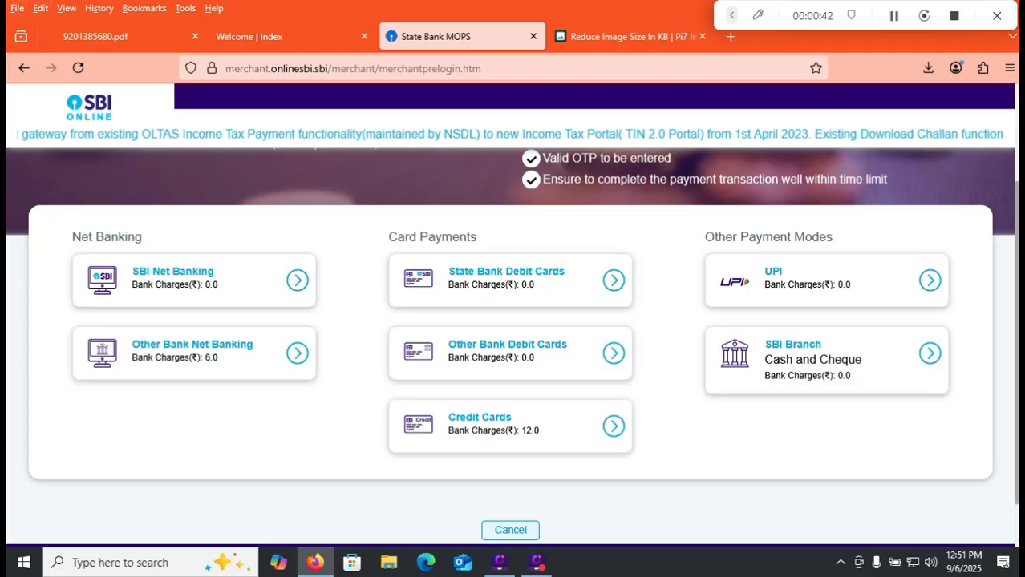
scroll(512, 362, "down", 1)
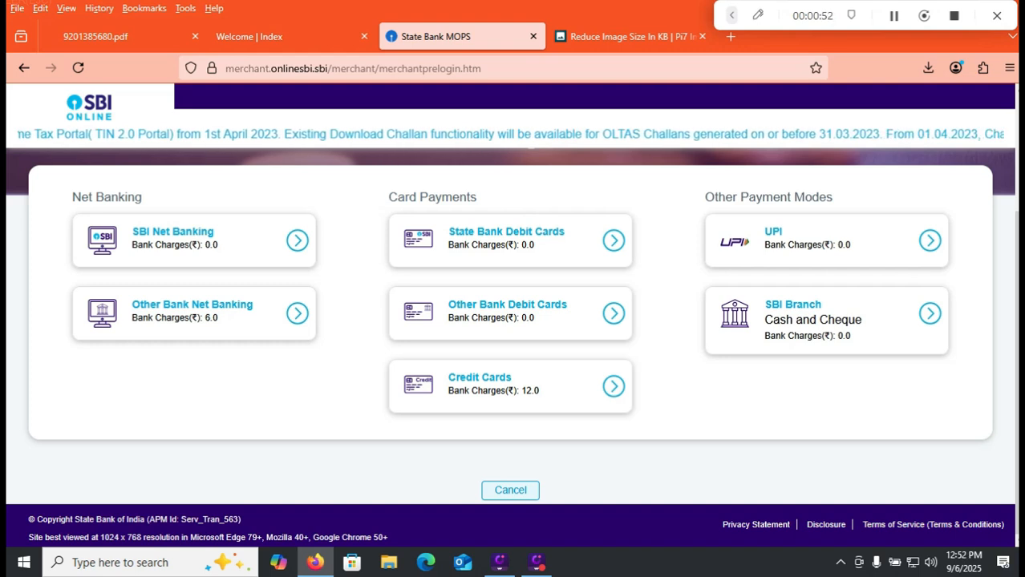
Open the login page for already registered applicants from the IB SA/MT 2025 index page and view its login form.
left_click(285, 37)
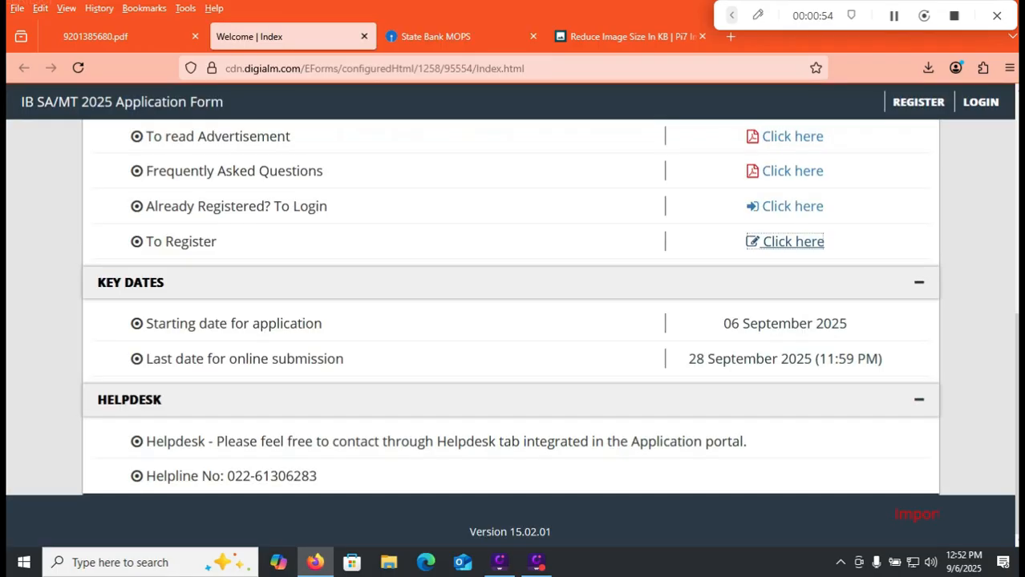
left_click(786, 206)
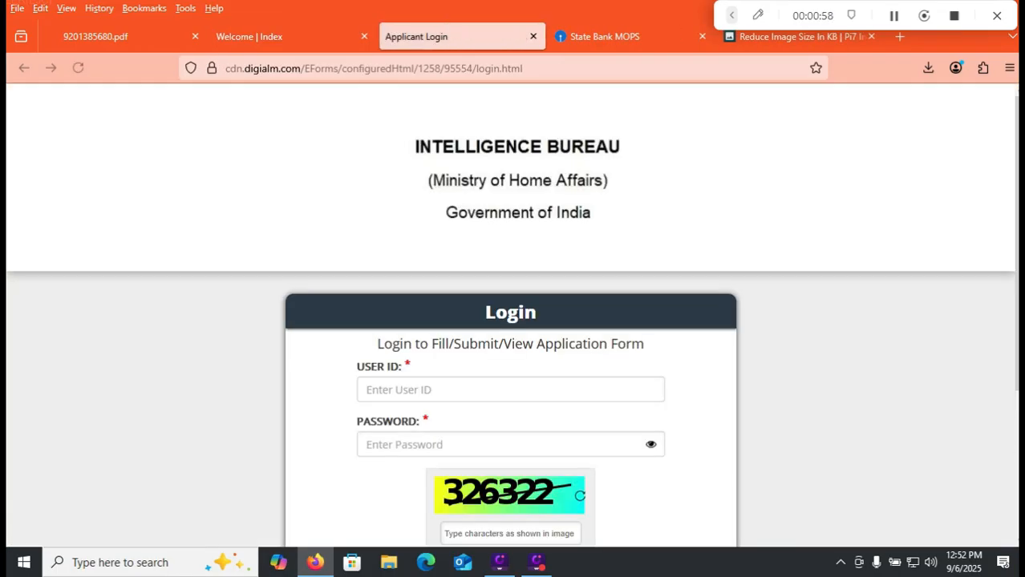
scroll(512, 321, "down", 3)
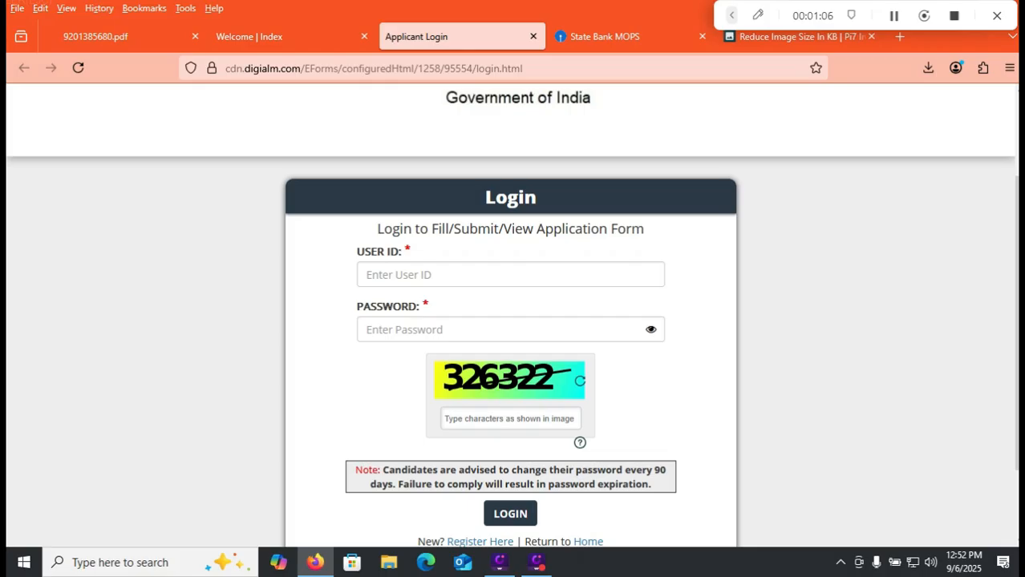
scroll(511, 316, "down", 1)
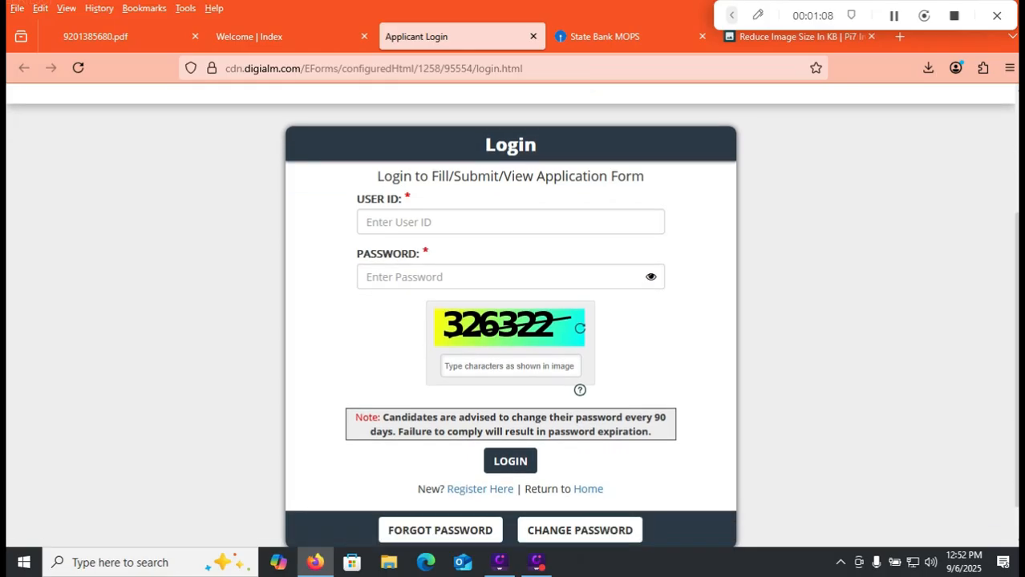